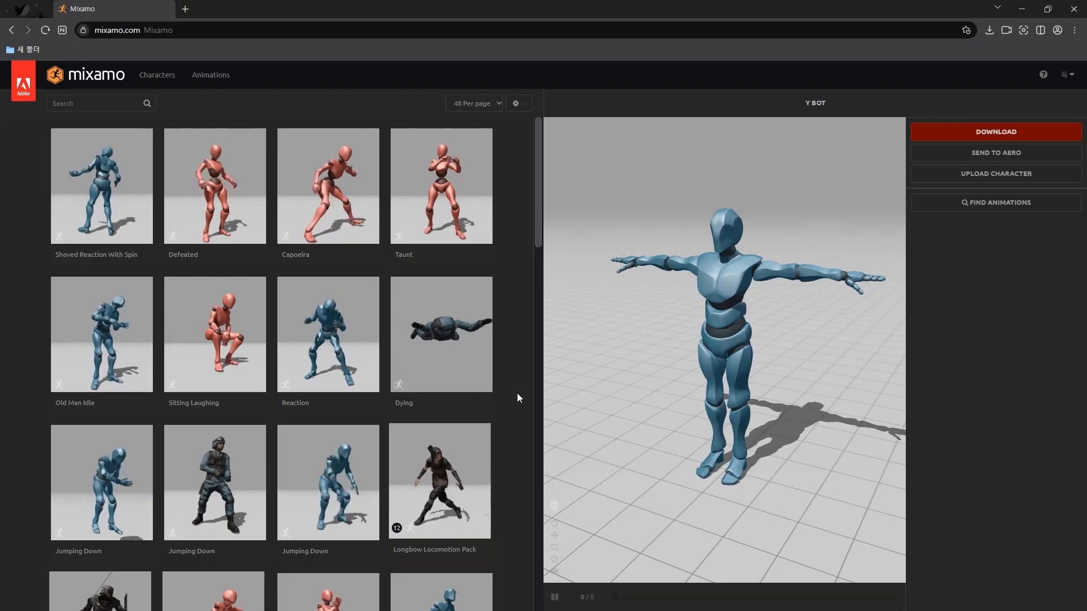
Step: Select the Remy character in place of the previously loaded one
click(172, 78)
click(342, 201)
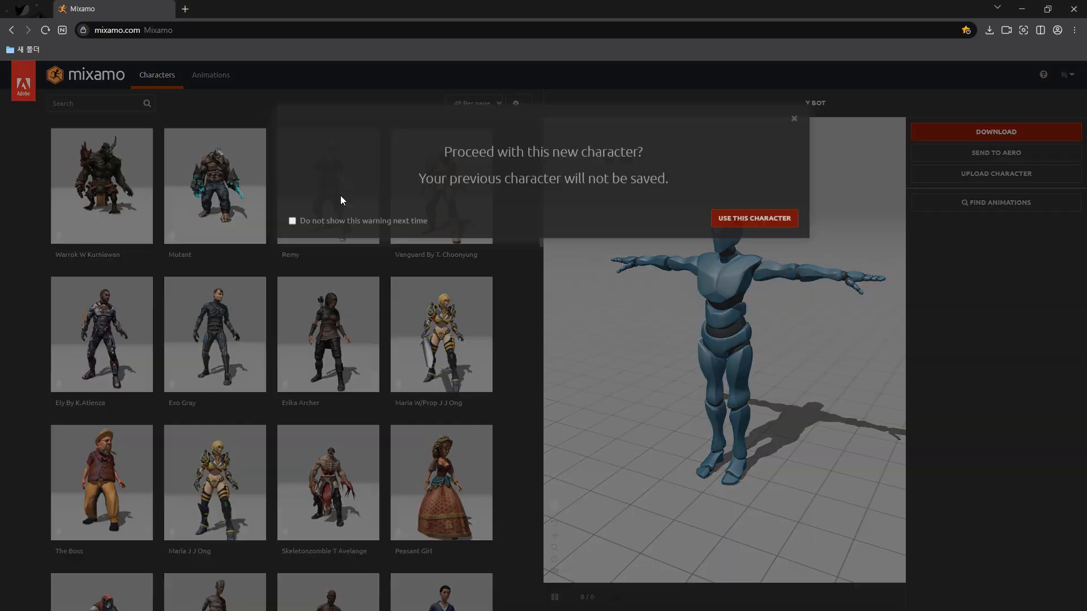
click(752, 219)
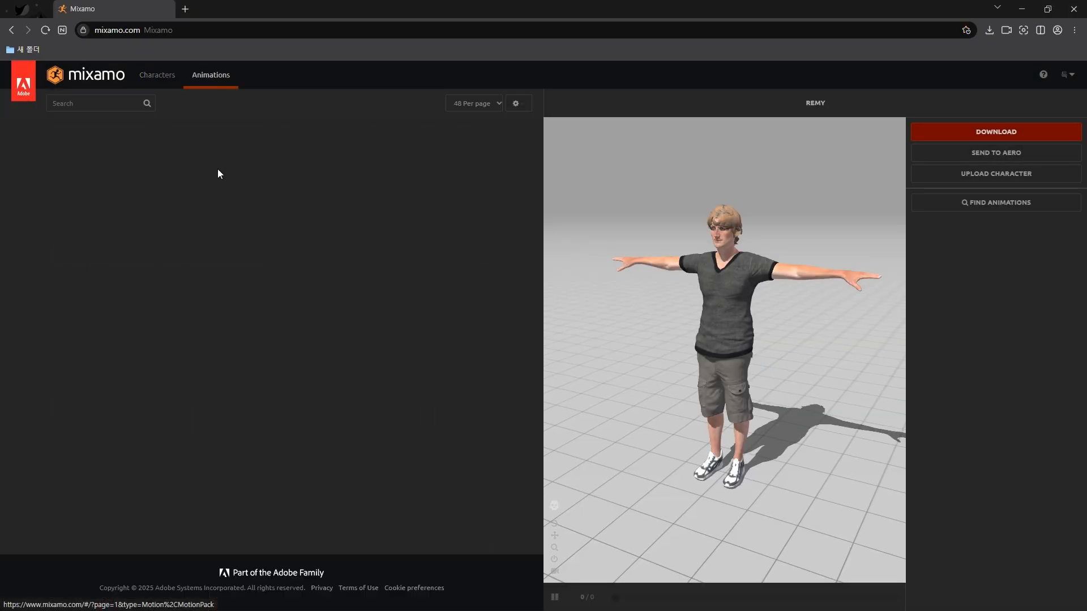
Step: Search the animations for "throw", apply the Throw Object animation to Remy and download it
click(99, 102)
text(throw)
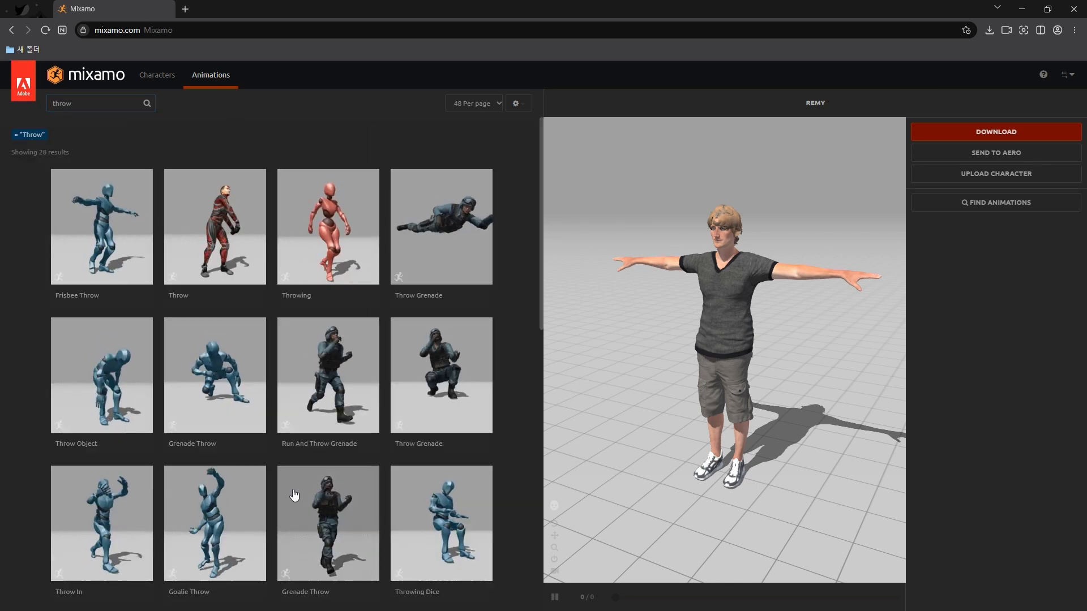
click(99, 396)
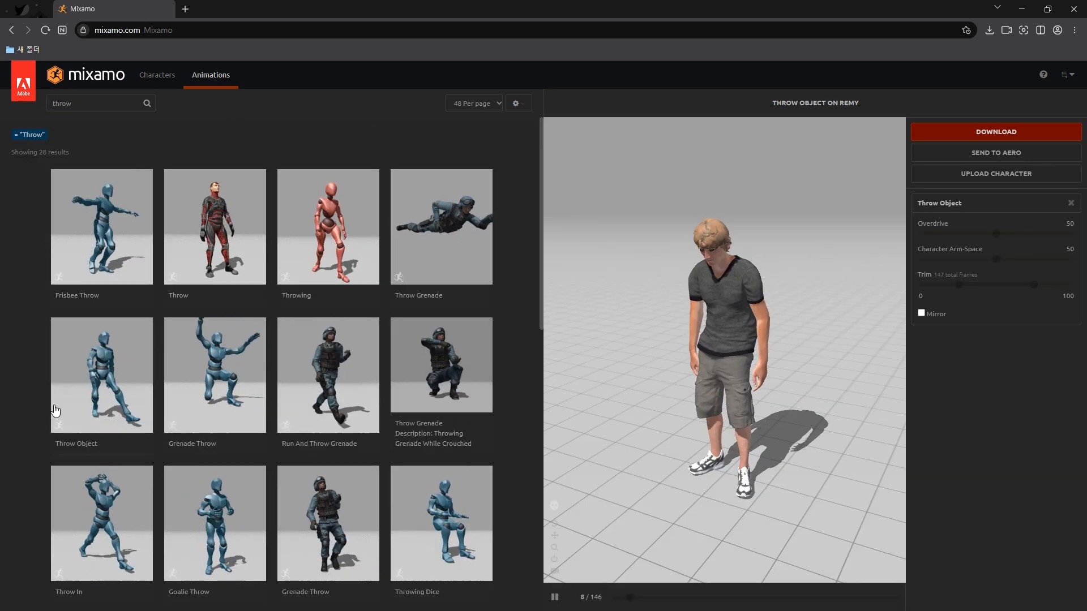
click(993, 134)
click(703, 260)
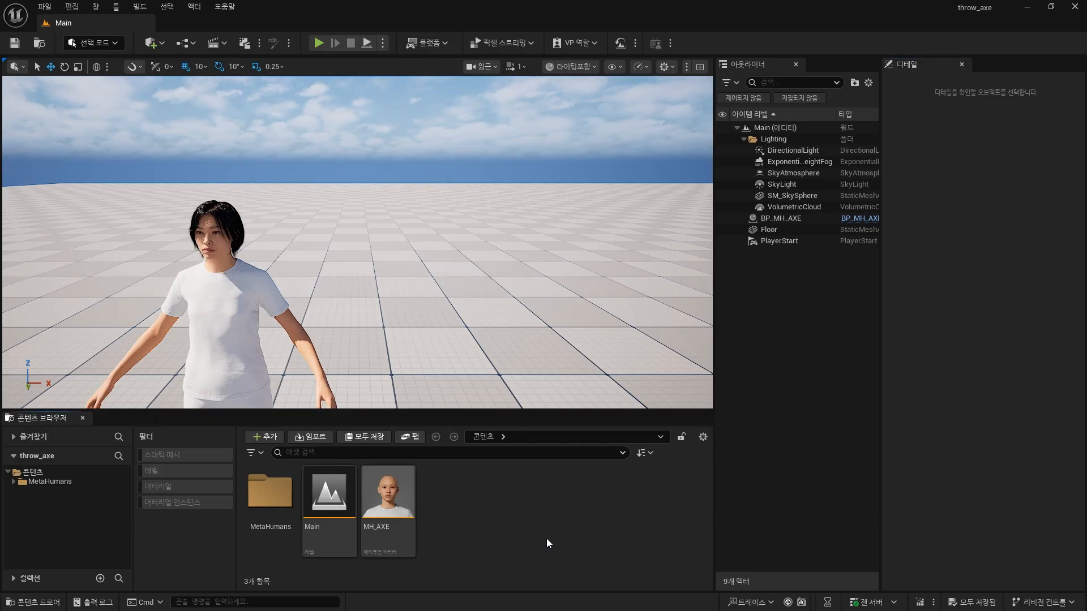
Step: Switch to Unreal Editor, create a content folder named mixamo and open it
right_click(546, 542)
click(586, 137)
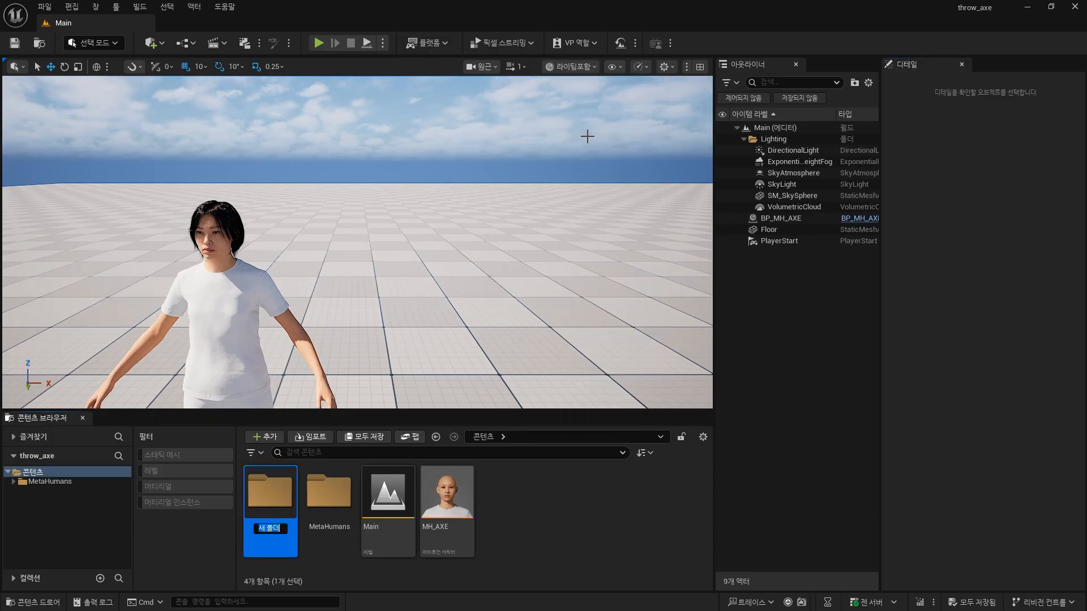
key(Return)
key(Return)
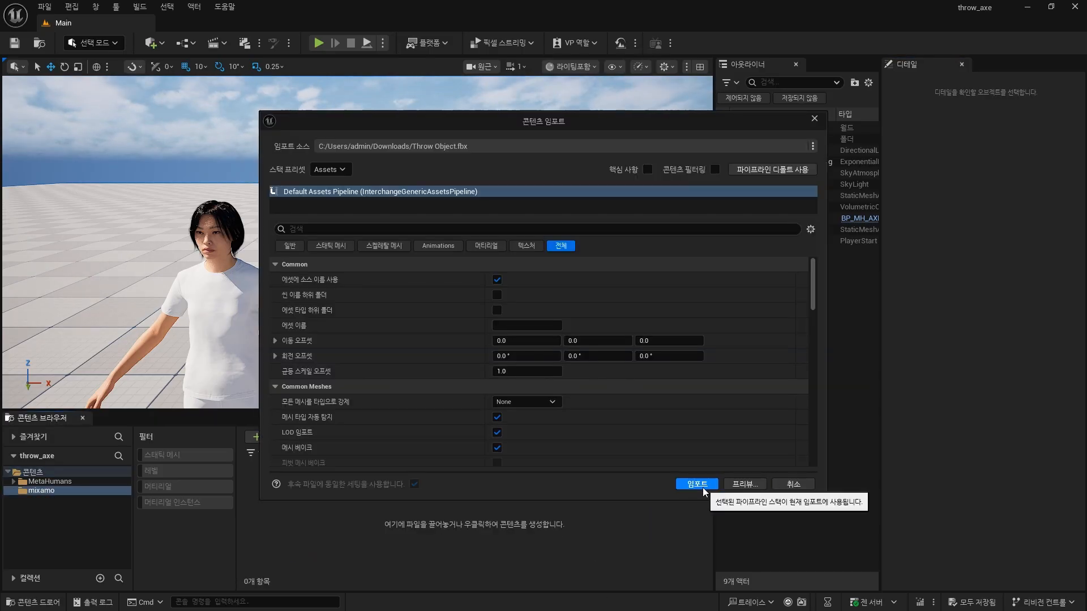
click(702, 487)
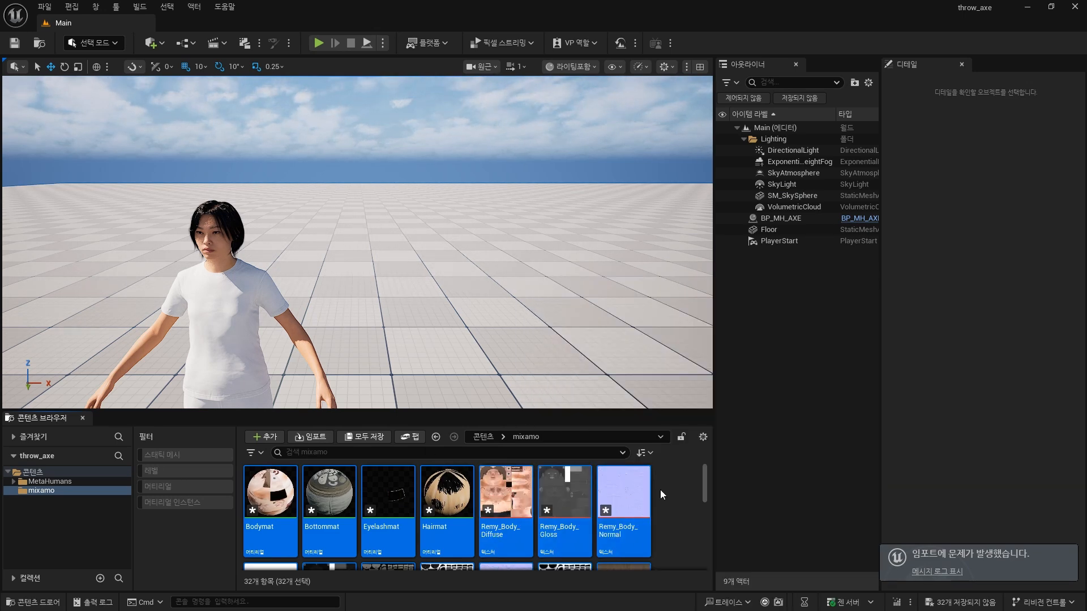
scroll(660, 490, down, 5)
key(Delete)
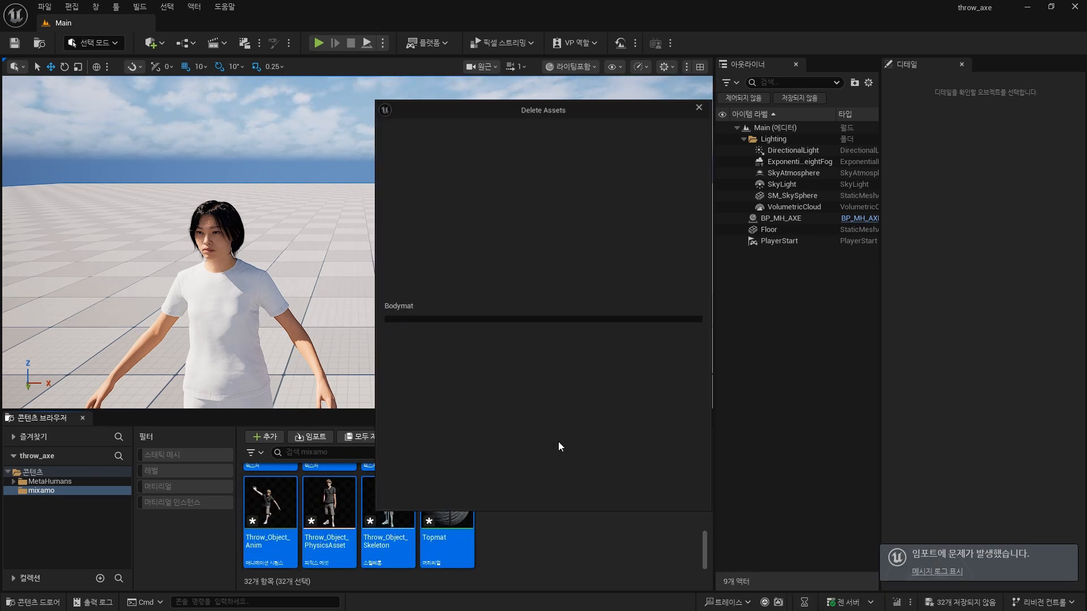
click(510, 488)
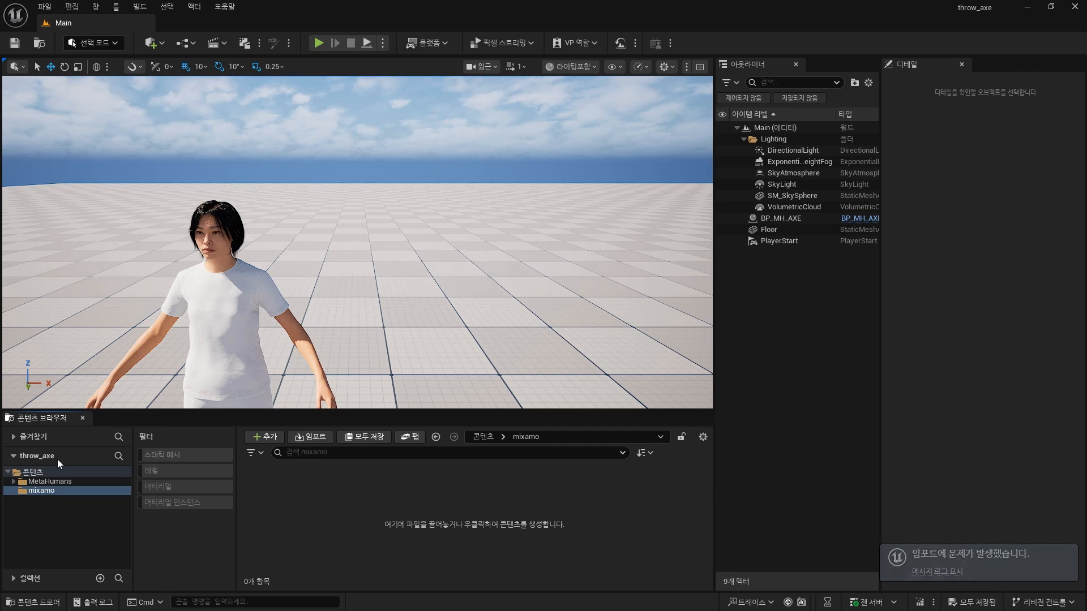
Step: Import Throw Object.fbx into the mixamo folder with material and texture import disabled
drag(56, 460, 442, 517)
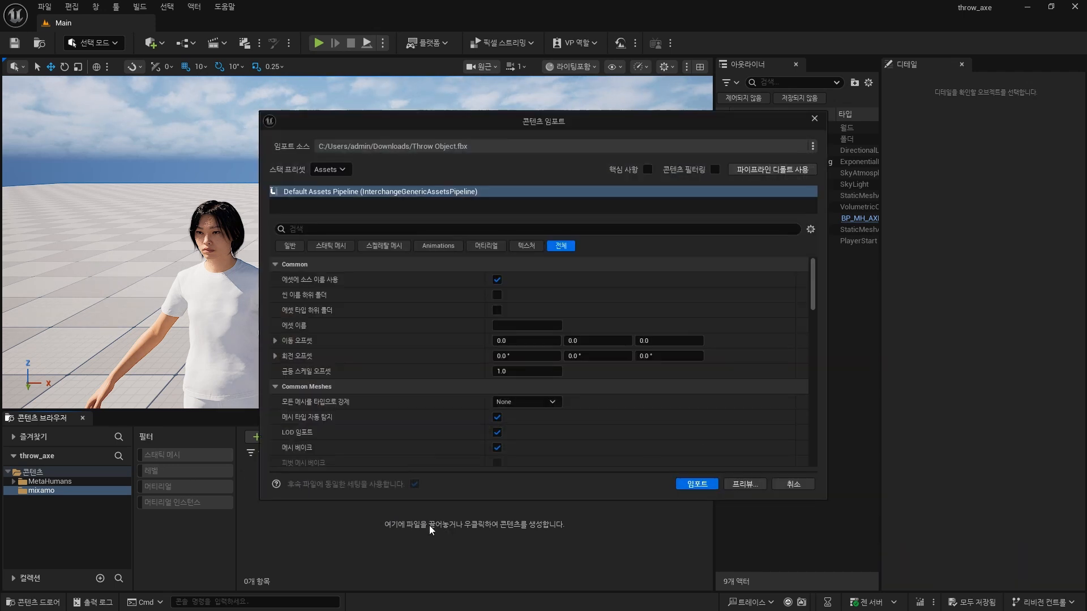
click(487, 247)
click(500, 282)
click(525, 246)
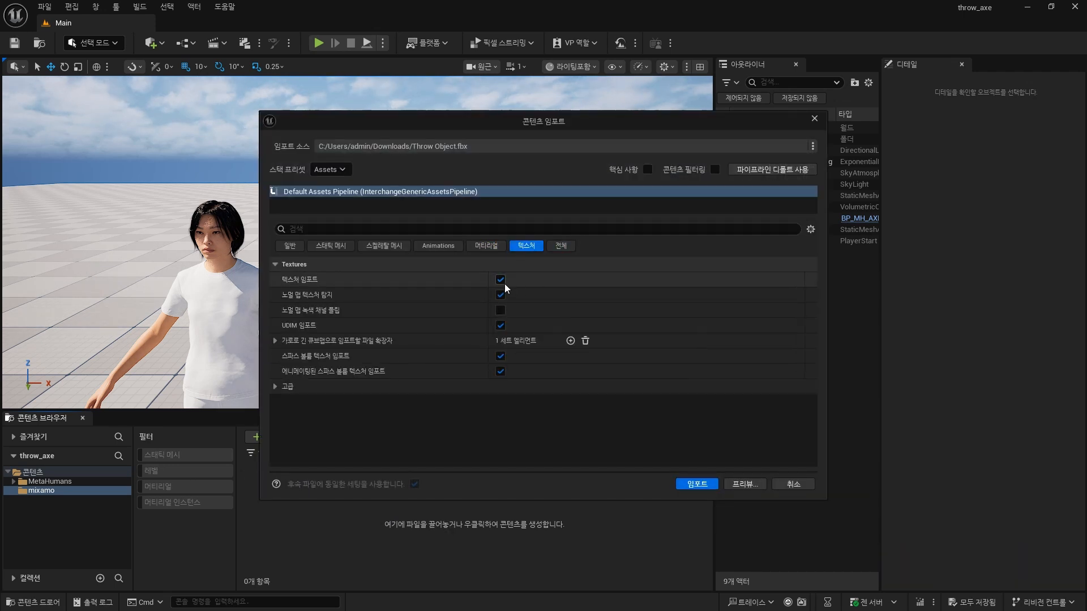
click(501, 283)
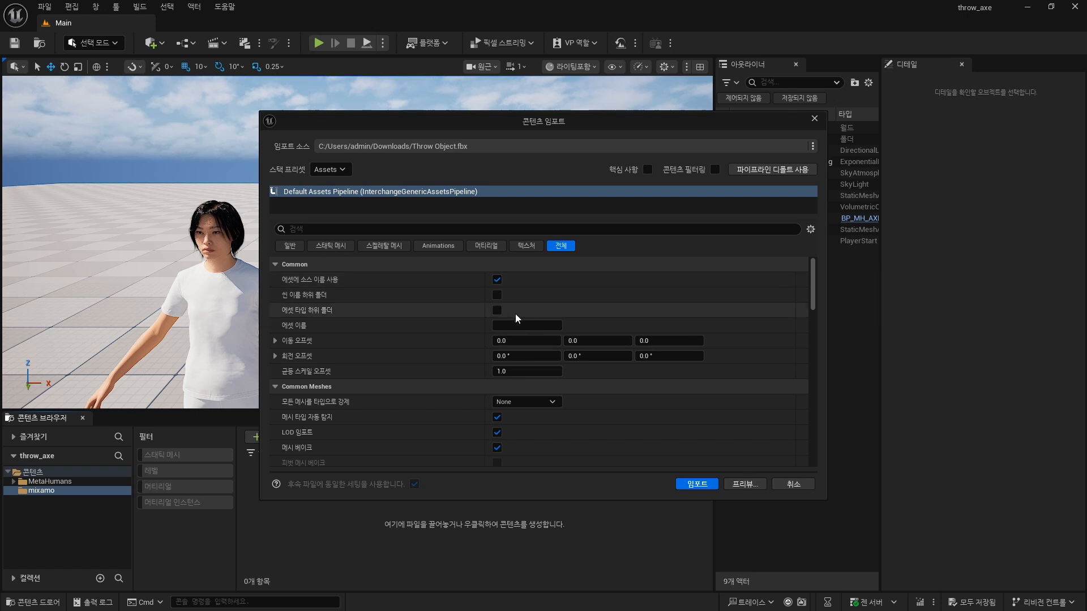
click(697, 484)
click(343, 566)
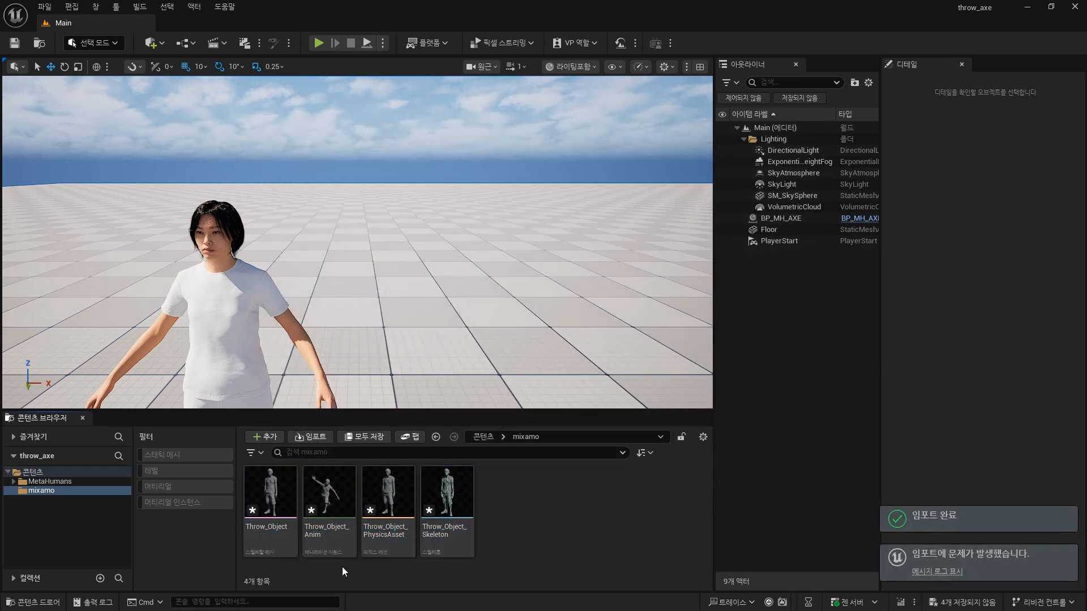
Step: Add the Third Person (삼인칭) blueprint content pack to the project
click(270, 437)
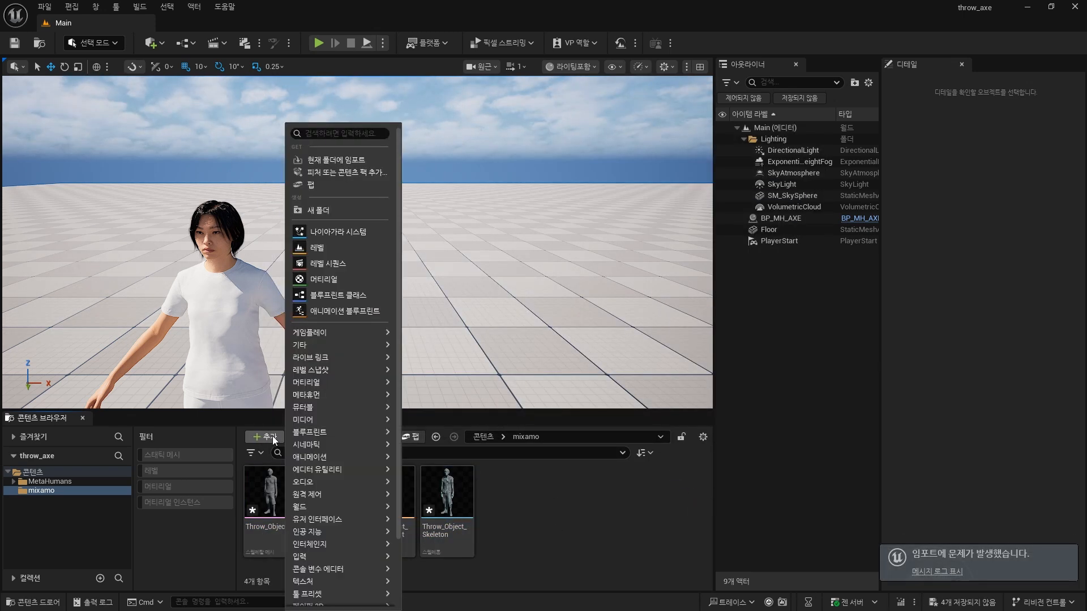
click(359, 177)
click(390, 247)
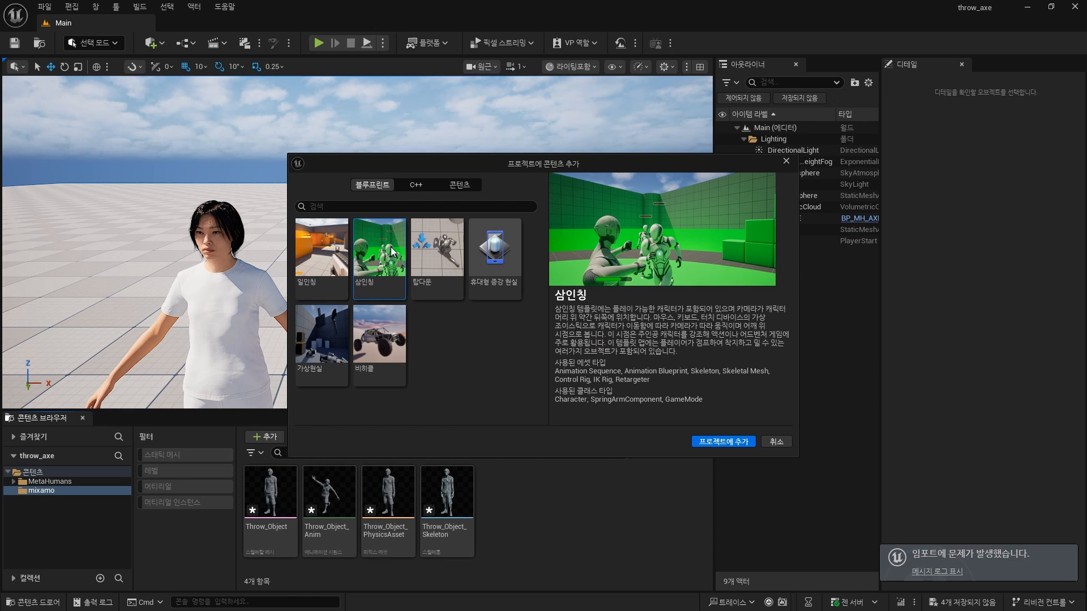
click(704, 446)
click(776, 442)
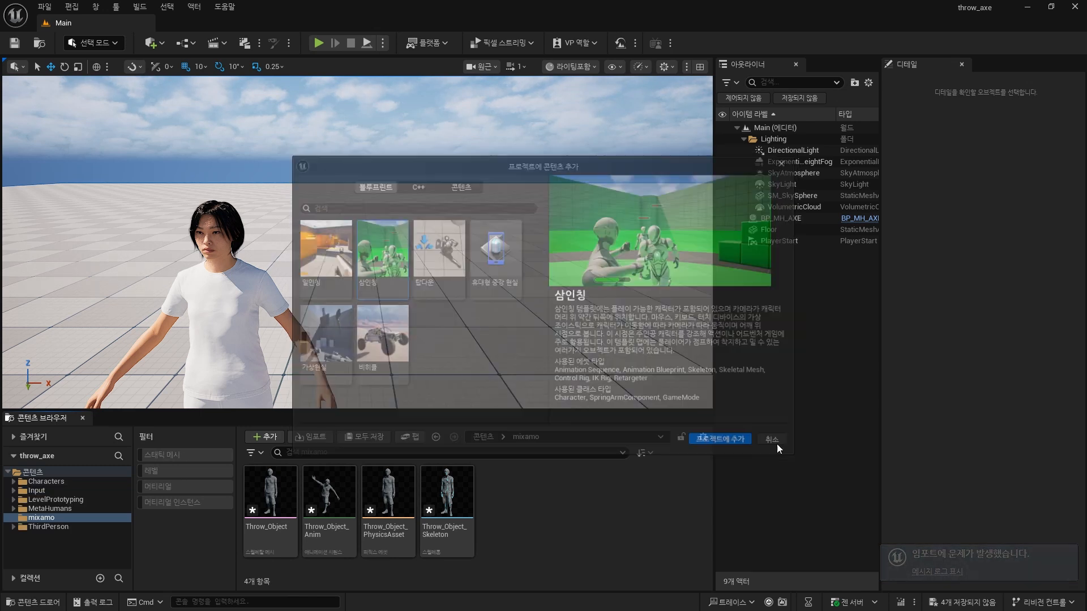
Step: Search Fab for "axe free" and add the Axe FREE model by Naked Singularity Studio to the project
click(95, 7)
click(205, 416)
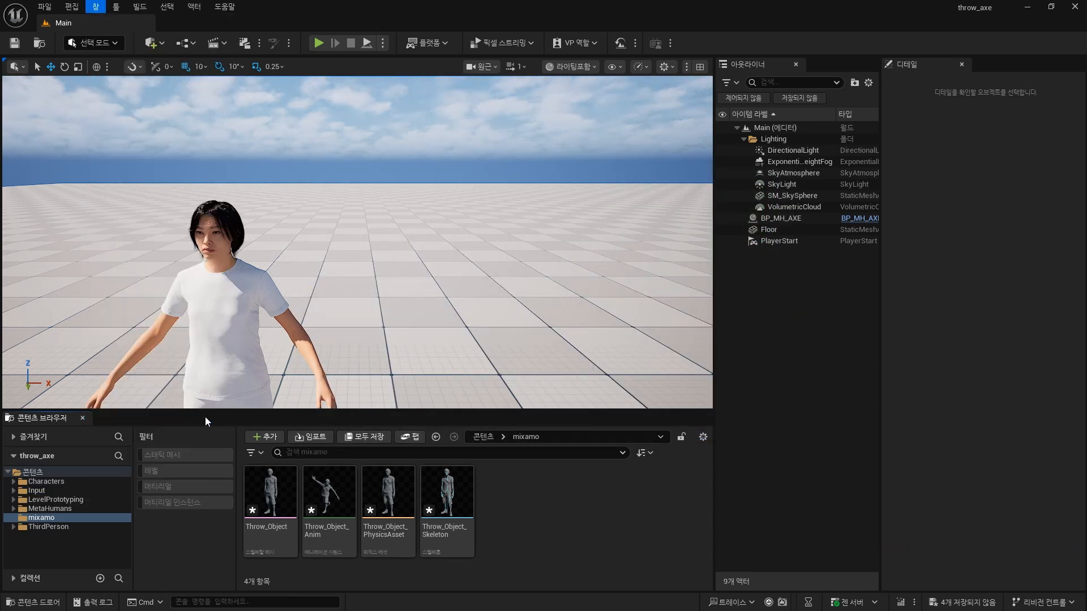
text(axe free)
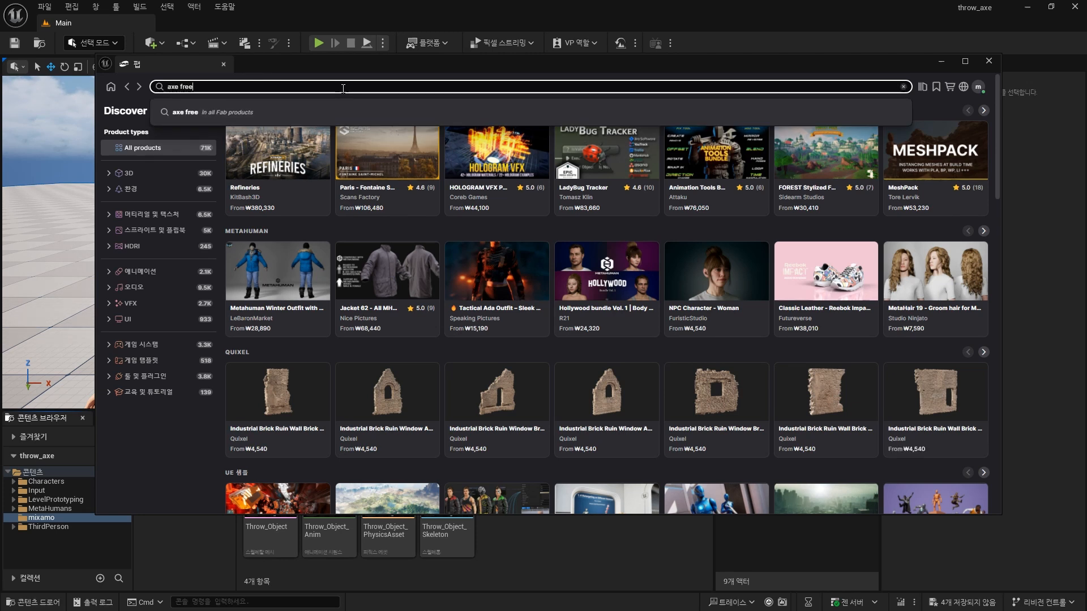
key(Return)
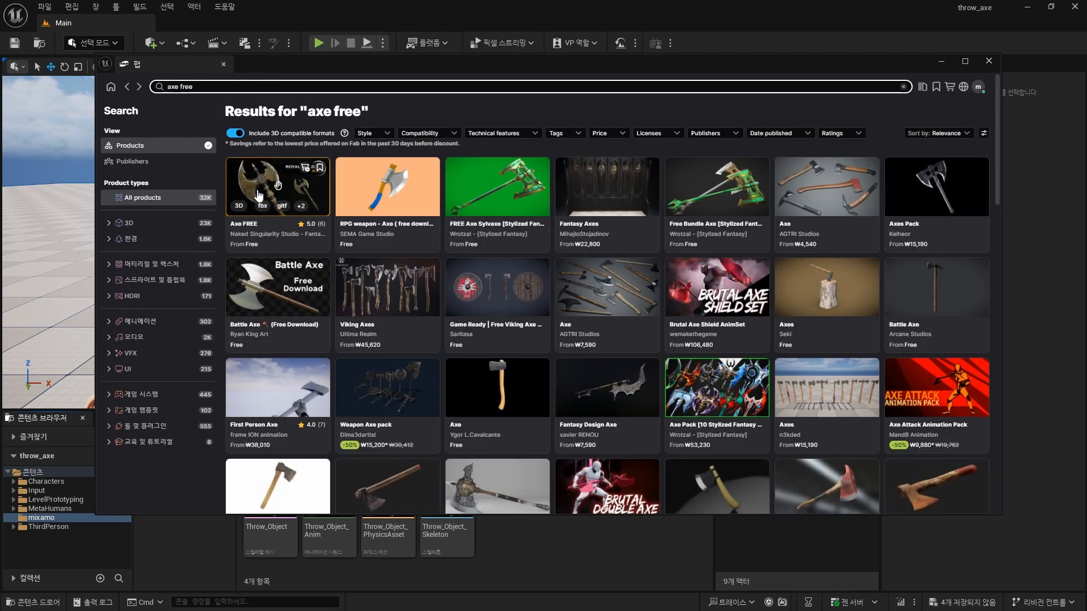
click(301, 189)
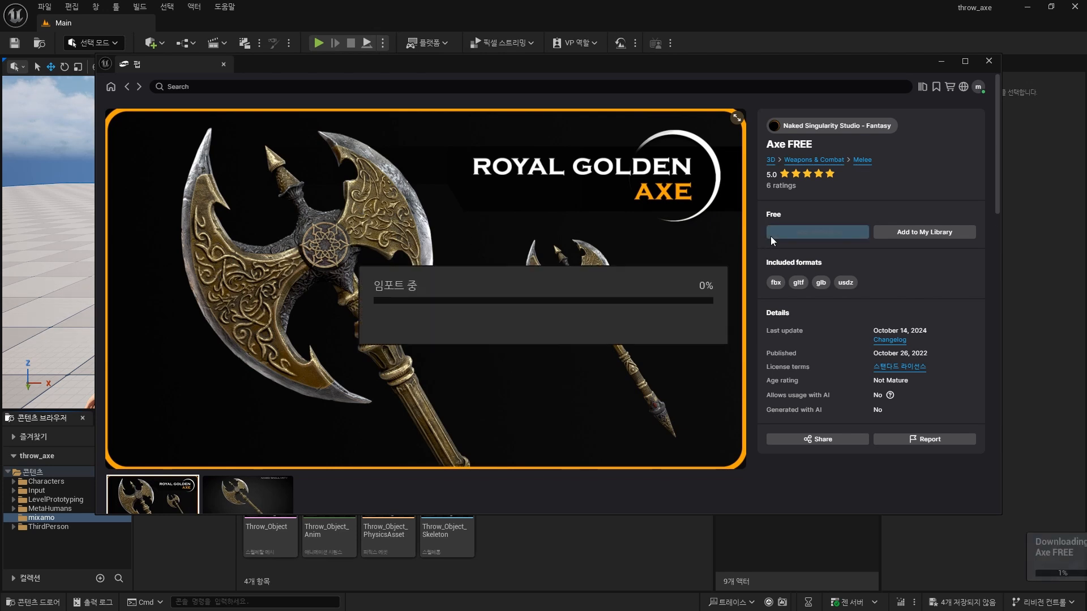
click(988, 61)
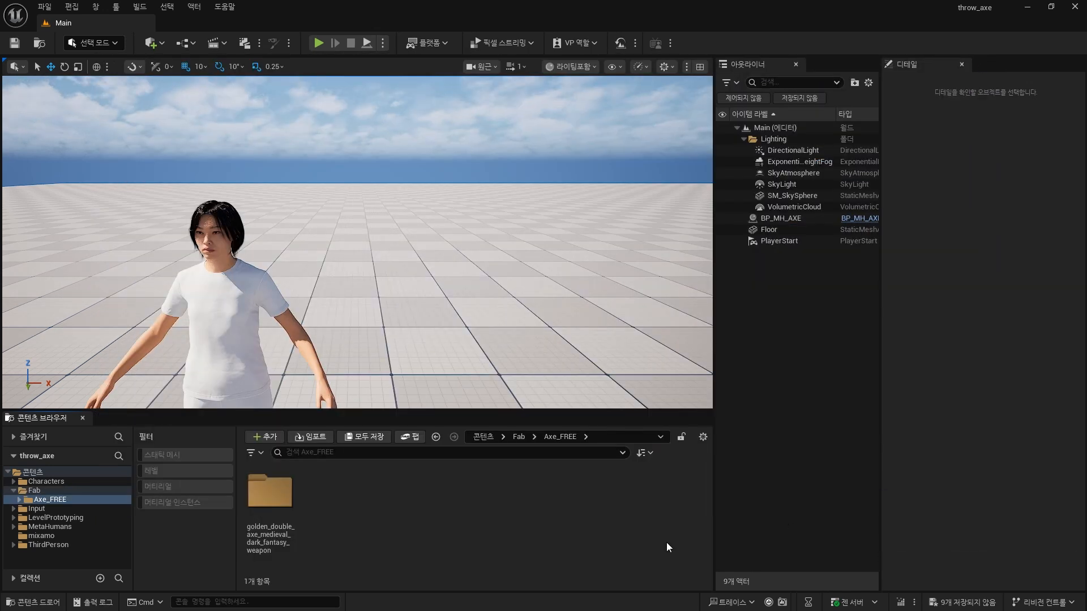
Step: Set up retargeting of Throw_Object_Anim from the mixamo folder with SKM_MH_AXE_BodyMesh as the target skeletal mesh
click(82, 536)
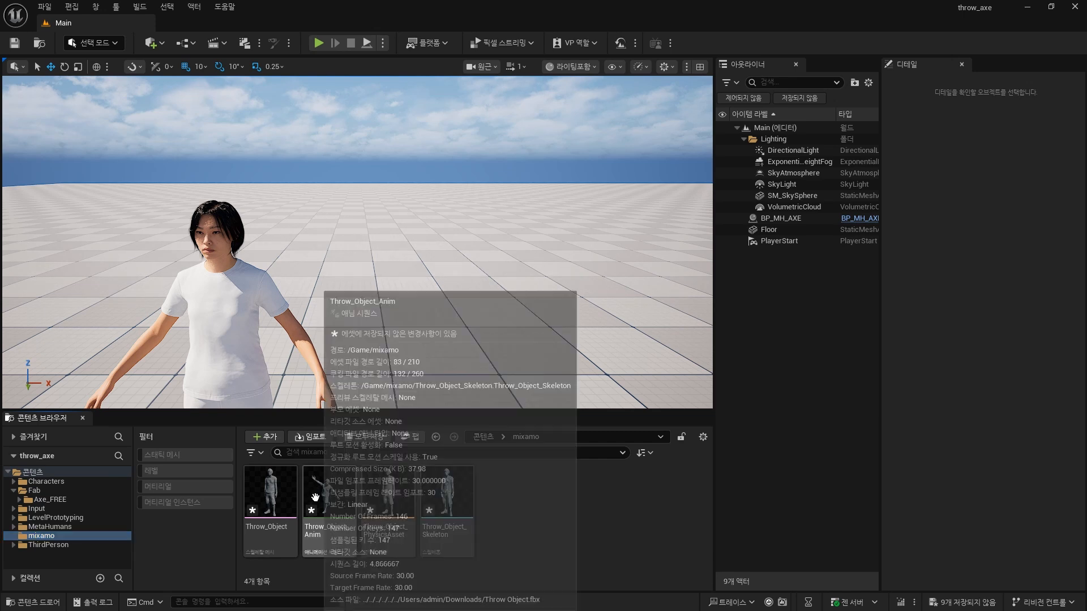
right_click(329, 538)
click(430, 111)
click(679, 315)
click(828, 183)
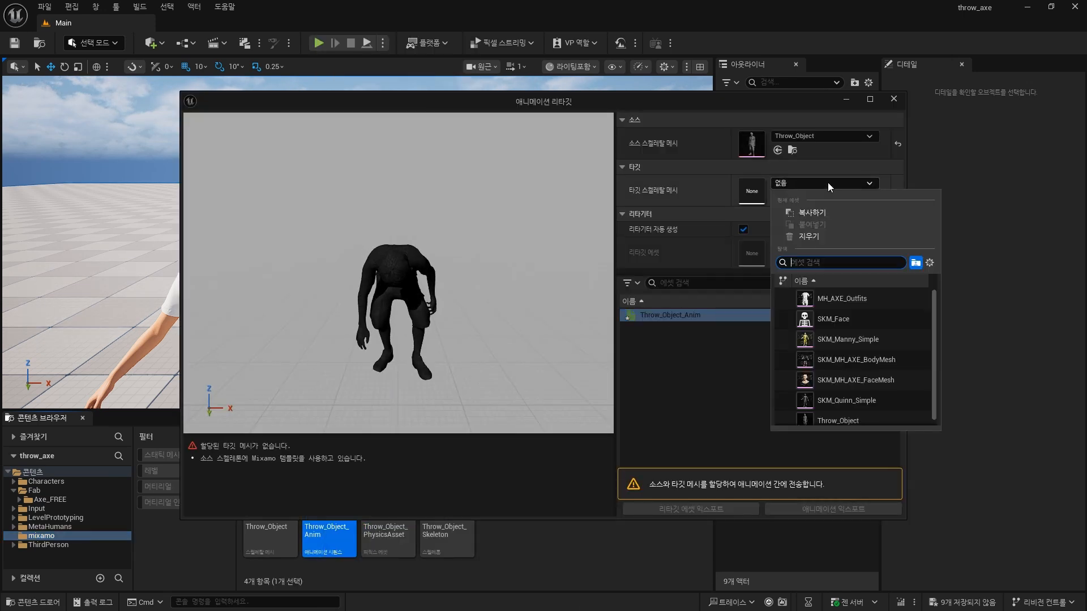
click(873, 359)
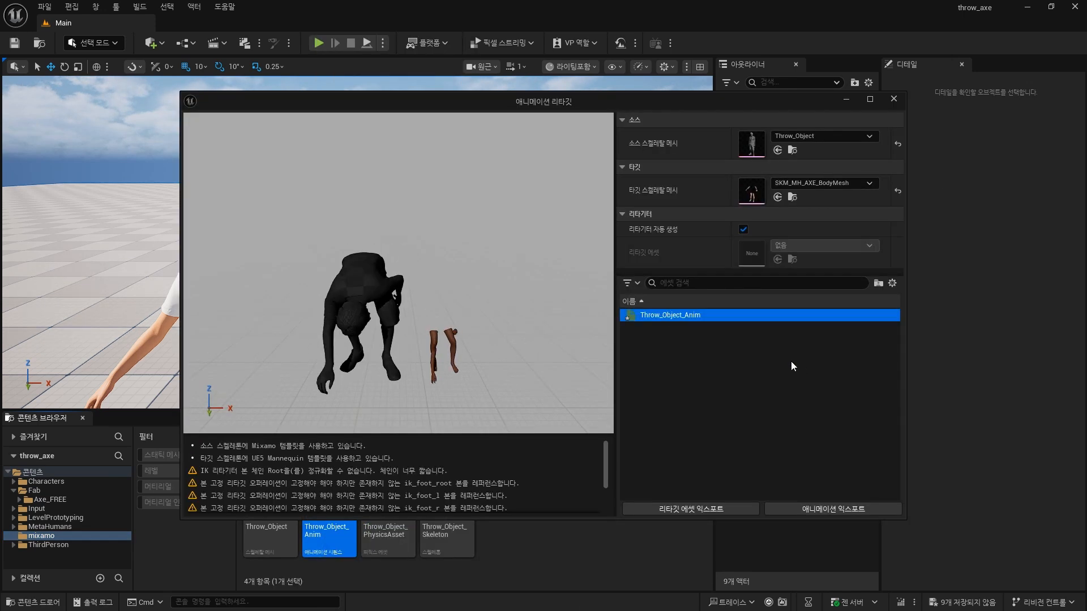
Step: Export the retargeted throw animation to a new folder named ANIM inside MetaHumans
click(838, 508)
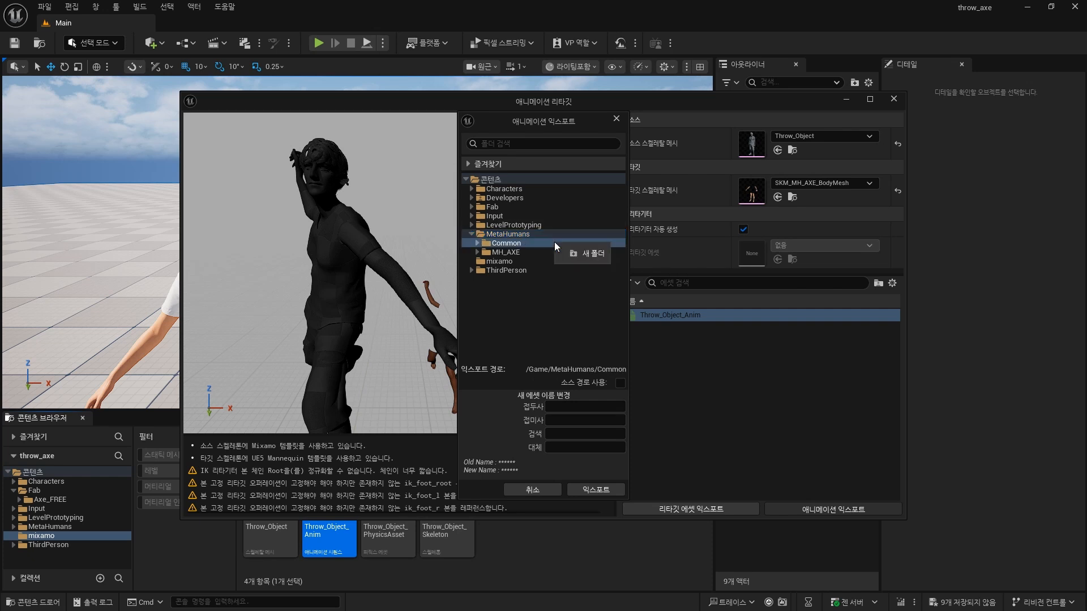
text(ANIM)
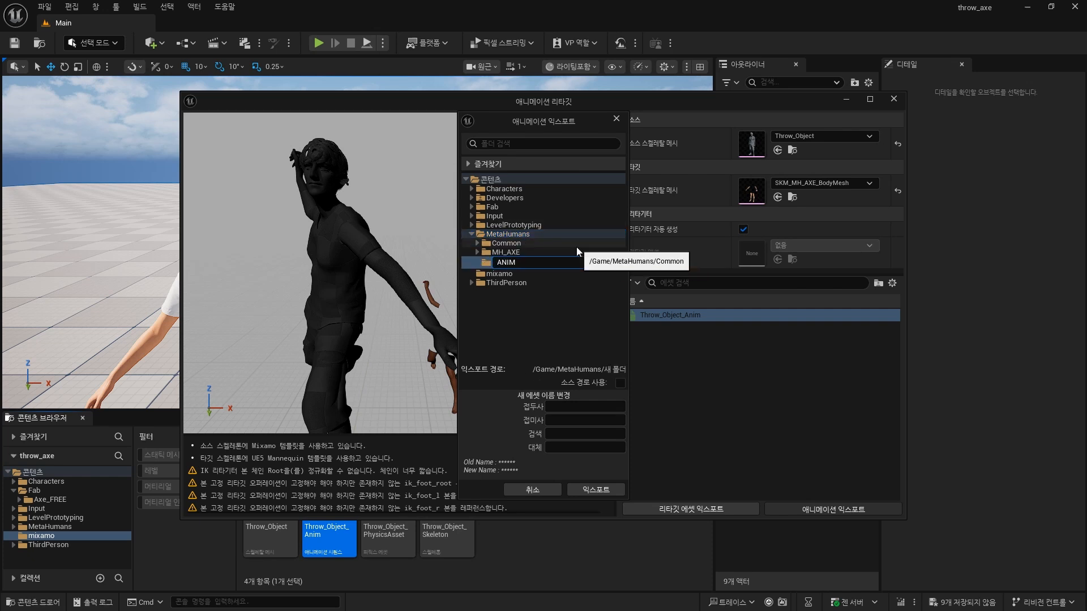
key(Return)
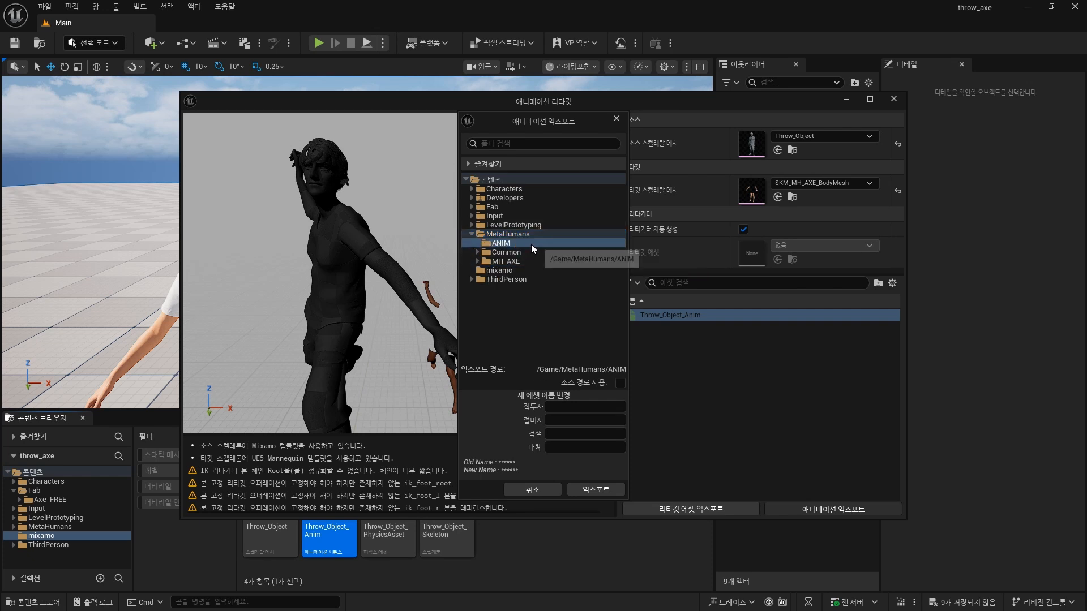
click(530, 244)
click(605, 490)
click(616, 362)
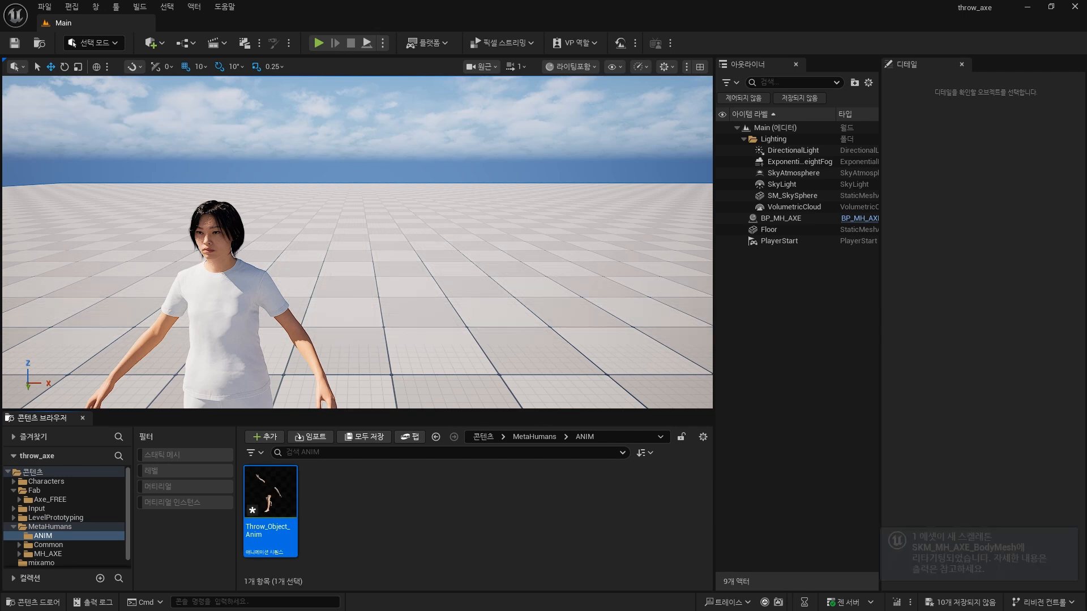
Step: Search the Characters folder for "IDLE", preview the MM_Idle animation and close its editor
click(76, 481)
click(306, 452)
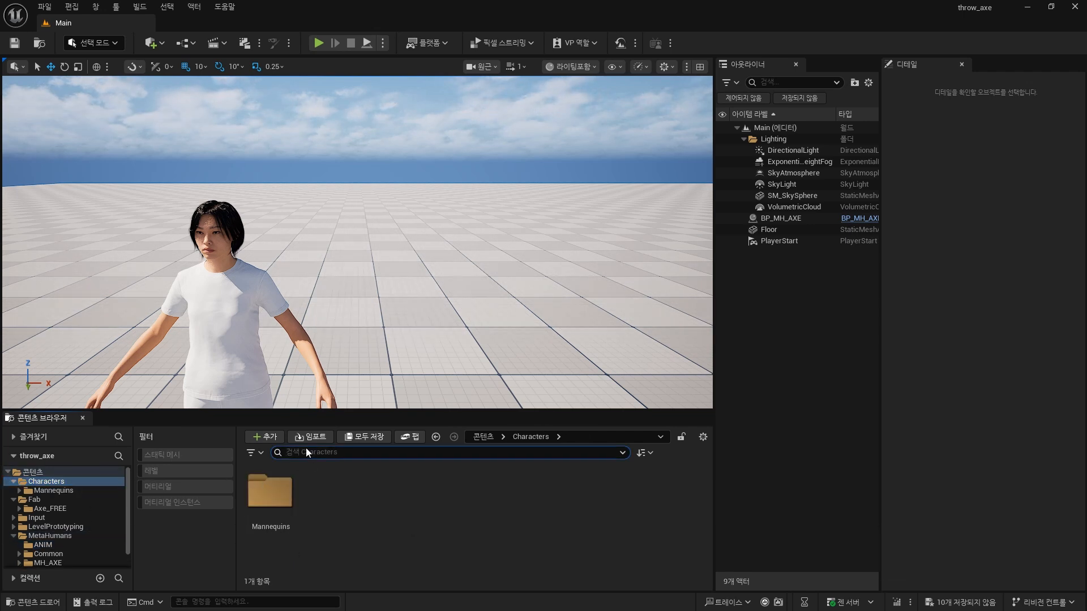
text(IDLE)
scroll(583, 491, down, 3)
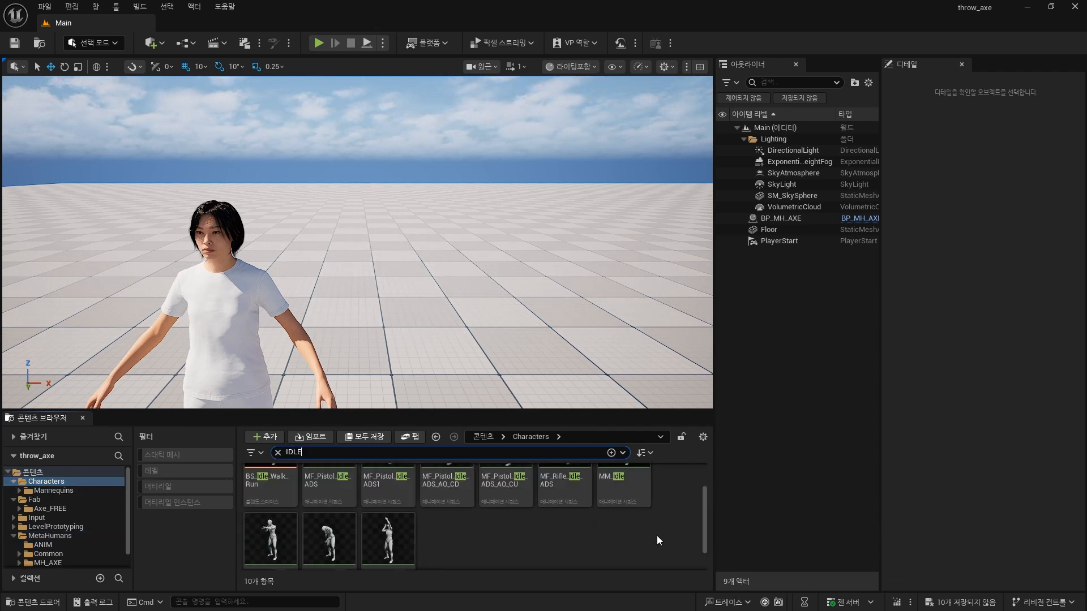
scroll(657, 536, up, 3)
double_click(643, 517)
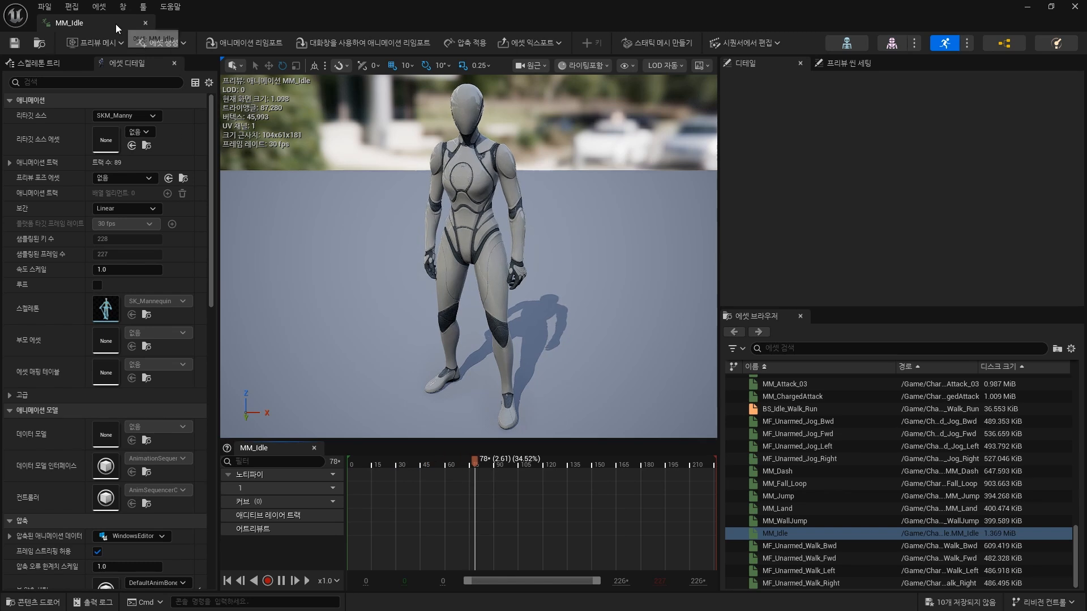
middle_click(116, 24)
Step: Set up retargeting of the MM_Idle animation with SKM_MH_AXE_BodyMesh as the target skeletal mesh
right_click(621, 510)
click(686, 125)
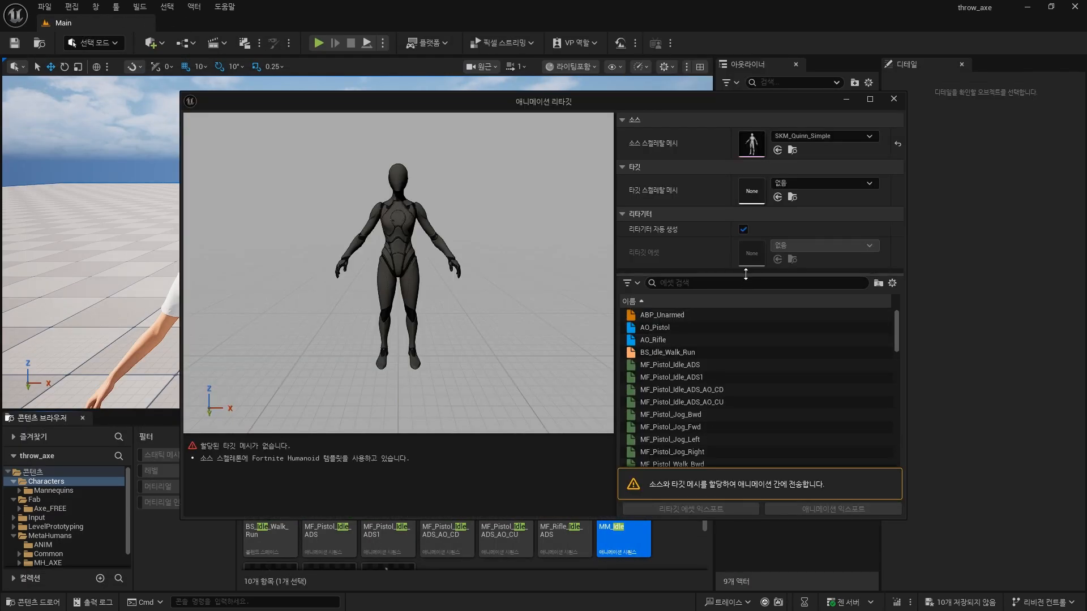
click(683, 390)
click(855, 184)
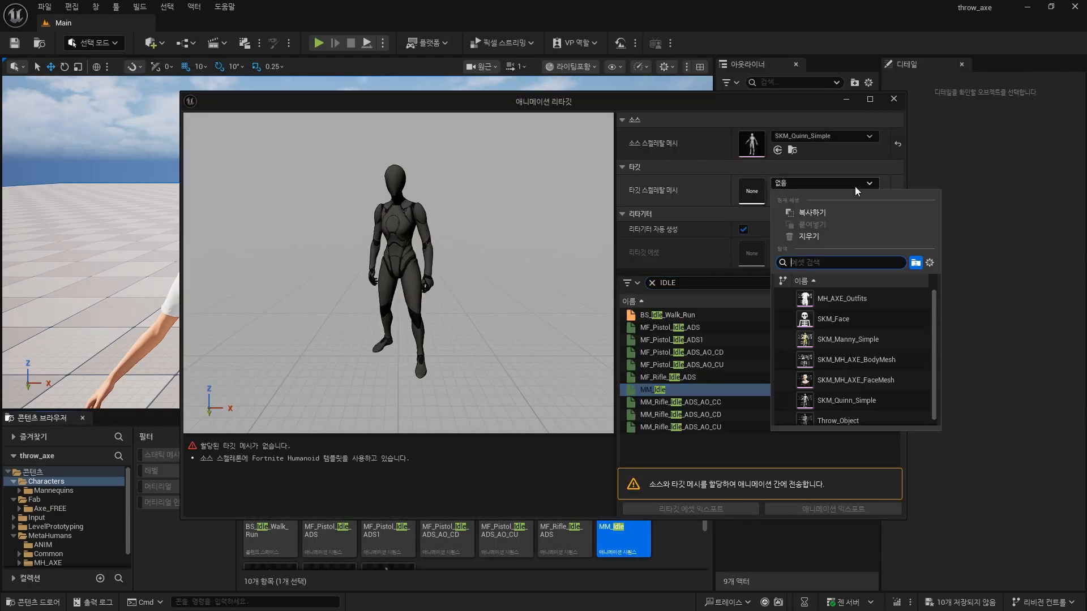
click(898, 363)
Step: Export the retargeted idle animation to the ANIM folder inside MetaHumans
click(840, 506)
double_click(562, 233)
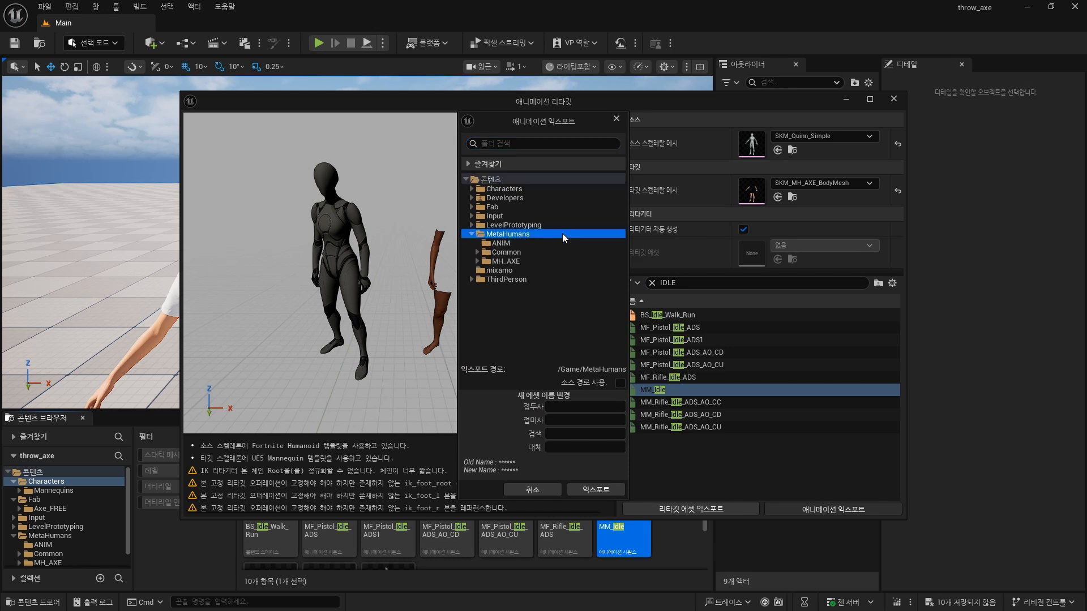
click(561, 243)
click(606, 488)
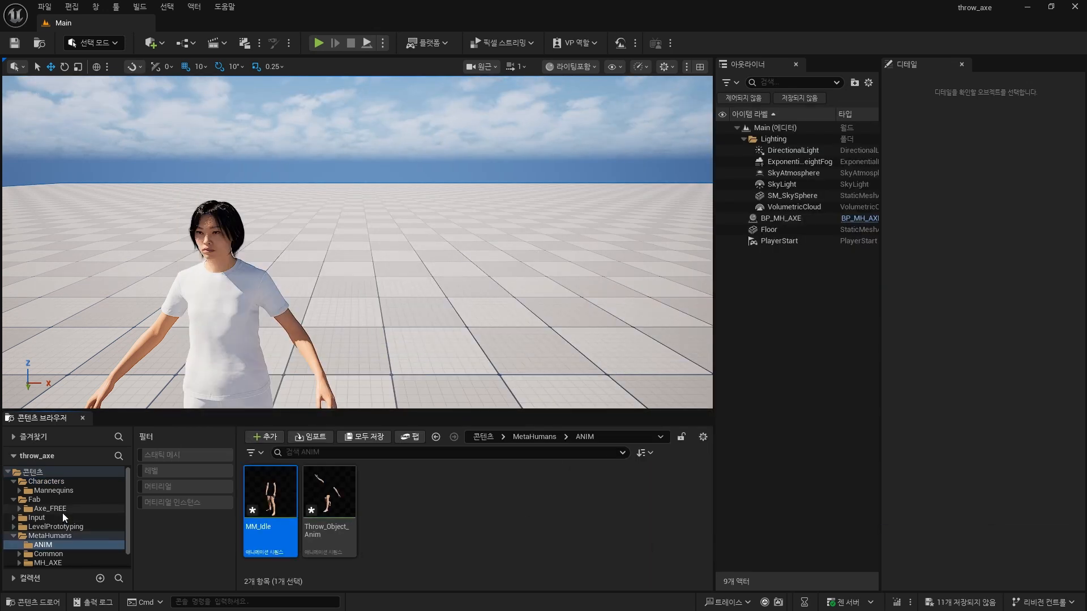
Step: Place the golden double axe static mesh from the Axe_FREE StaticMeshes folder into the level near the character
click(57, 509)
double_click(273, 507)
double_click(331, 507)
drag(272, 509, 372, 390)
right_drag(372, 385, 422, 405)
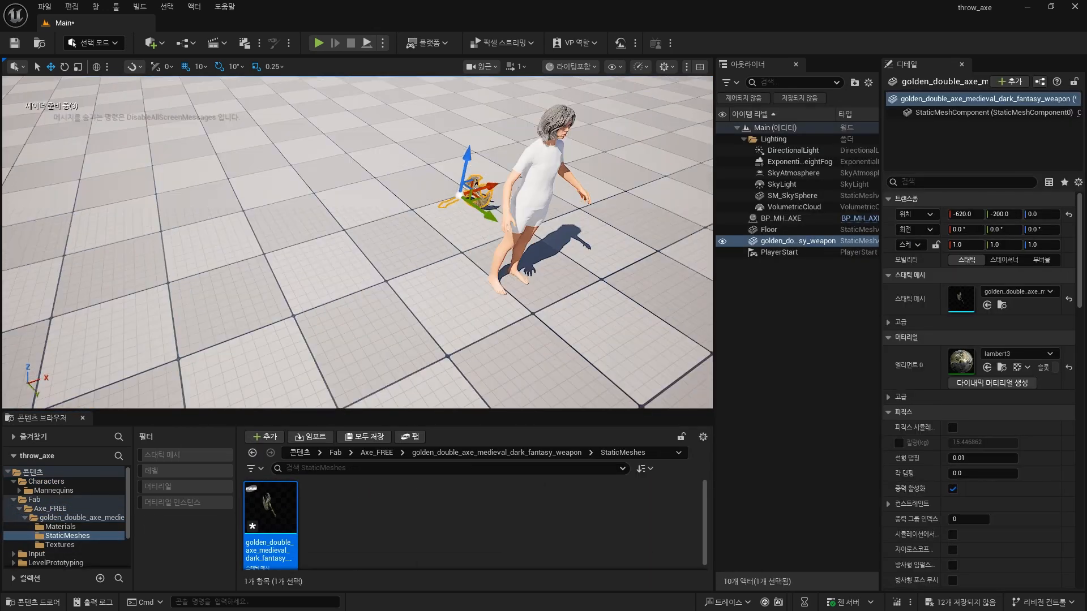
Step: Move the axe beside the character to X -790, Y -30, Z 50
right_drag(266, 340, 397, 294)
drag(317, 371, 319, 357)
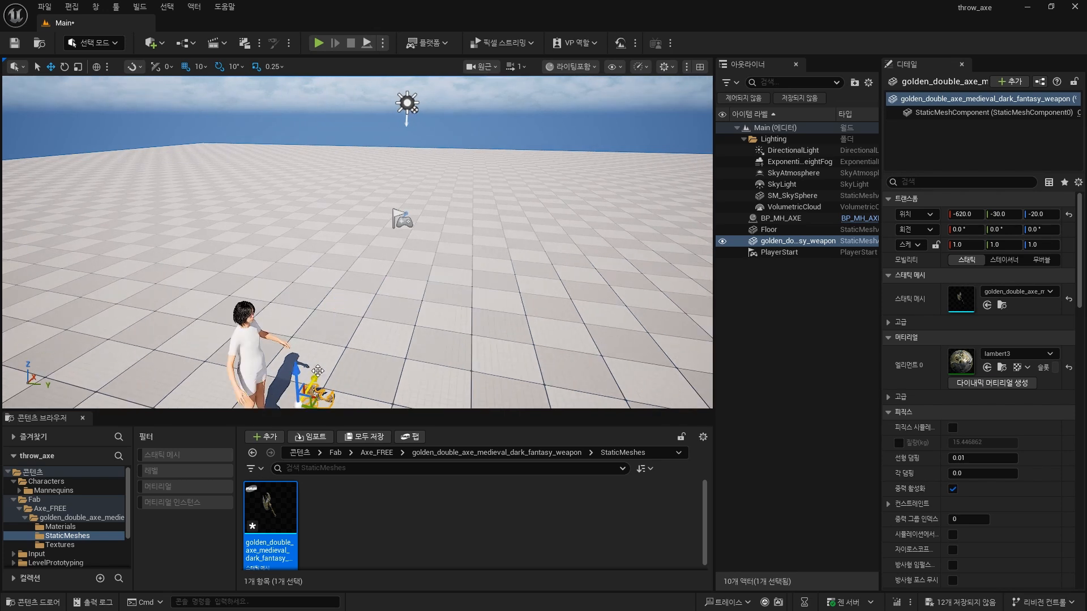
drag(284, 395, 286, 360)
right_drag(342, 315, 341, 315)
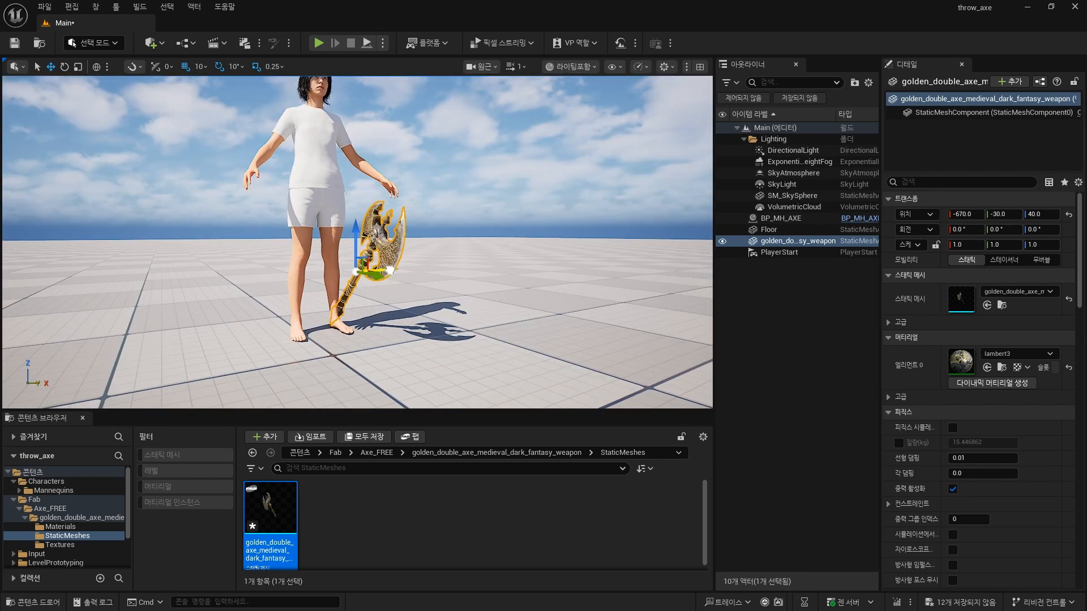
drag(384, 270, 188, 293)
drag(137, 243, 137, 222)
right_drag(262, 248, 262, 247)
scroll(262, 247, down, 1)
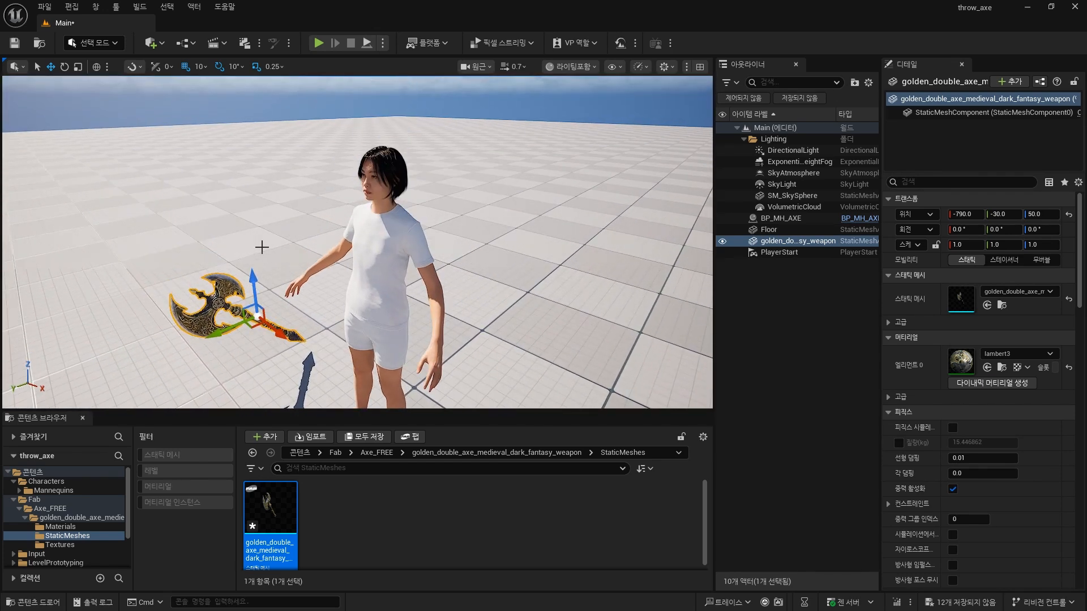
Step: Create a level sequence named NewLevelSequence and add BP_MH_AXE to it
click(211, 41)
click(235, 73)
key(Return)
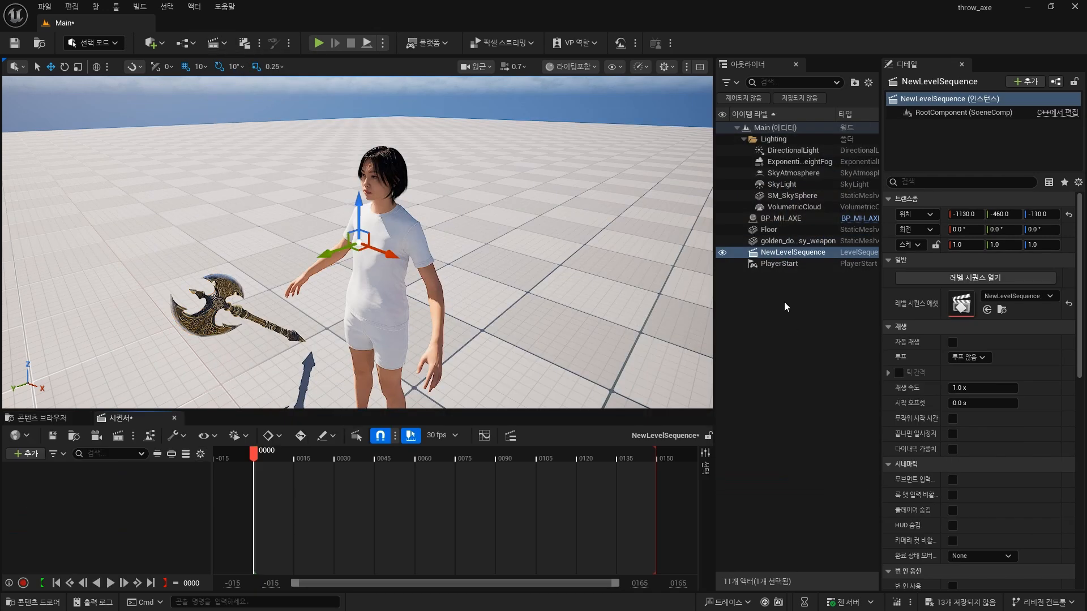
drag(789, 222, 113, 481)
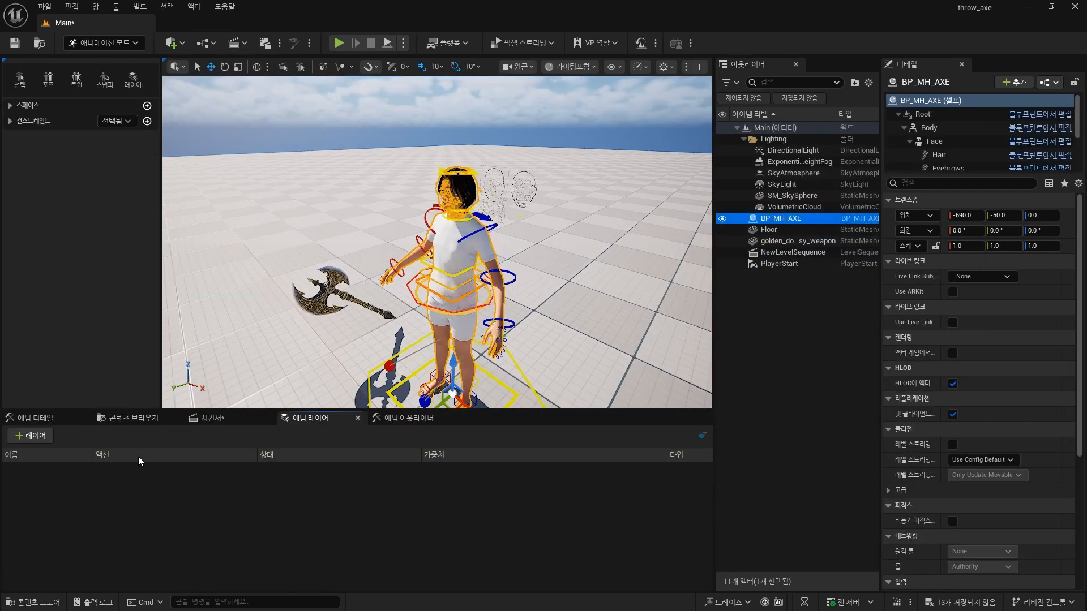
click(199, 420)
Step: Add the retargeted MM_Idle animation to the MetaHuman in the sequence and scrub through it
click(157, 470)
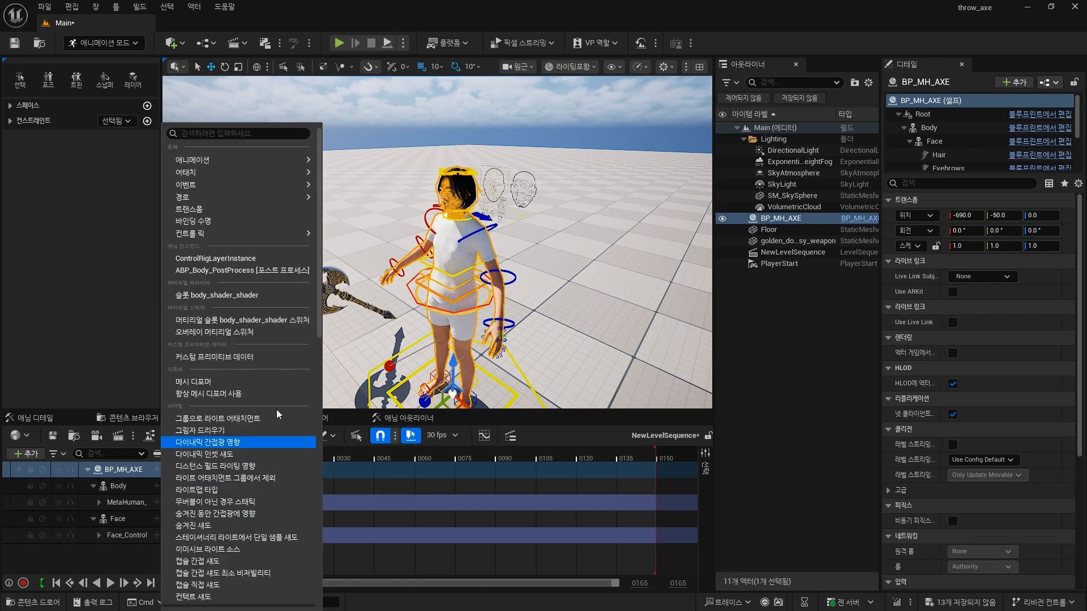
mouse_move(273, 156)
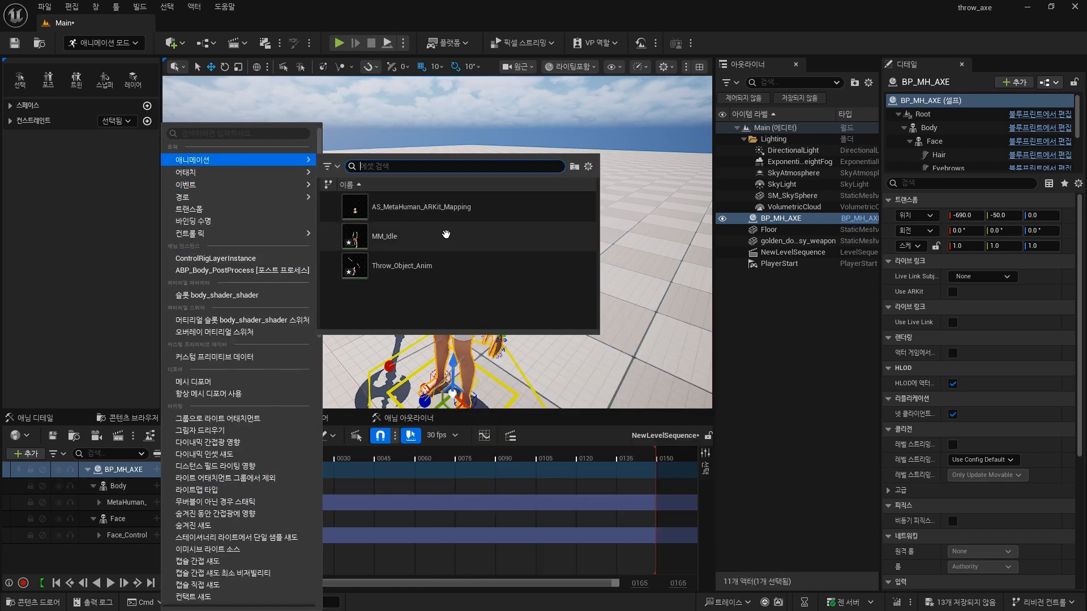
click(445, 235)
drag(264, 456, 481, 456)
ctrl+scroll(476, 531, down, 9)
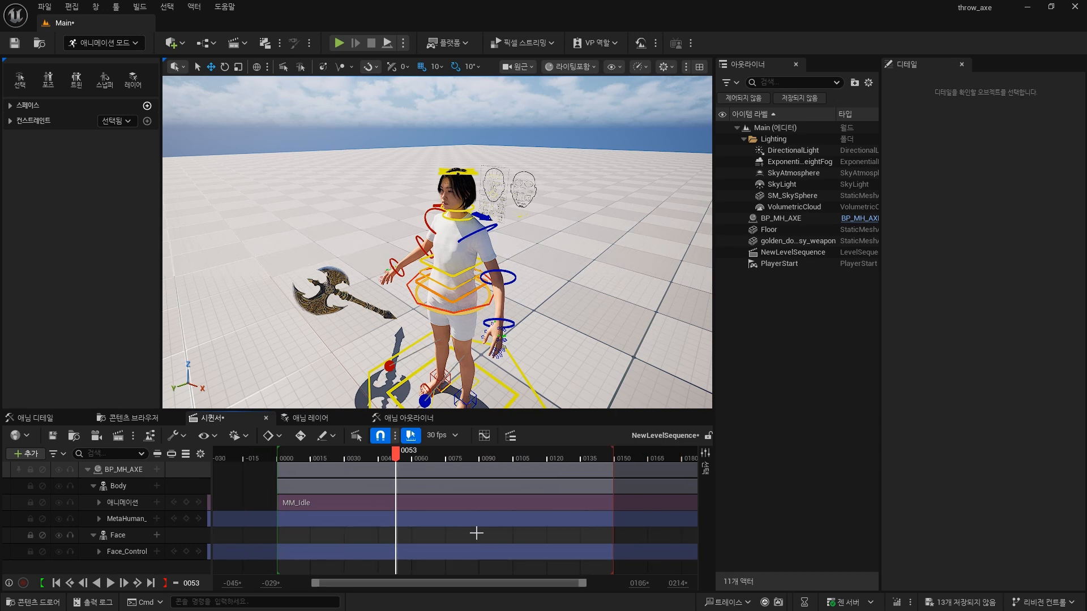
Step: Extend the sequence's playback range past frame 150 to cover the MM_Idle clip
right_drag(527, 519, 313, 521)
ctrl+scroll(311, 518, down, 1)
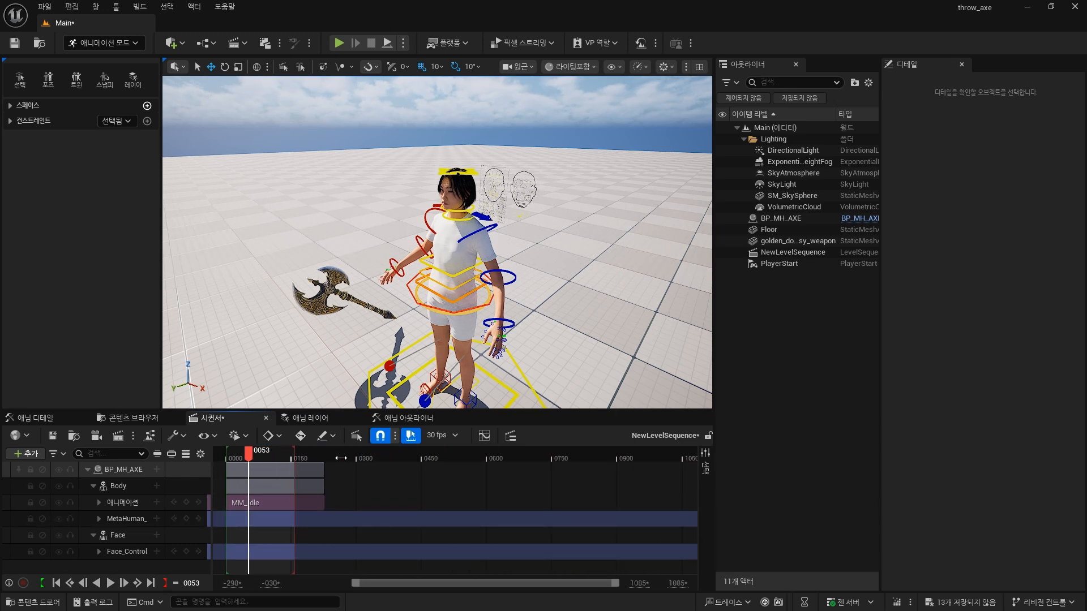
ctrl+scroll(341, 458, up, 9)
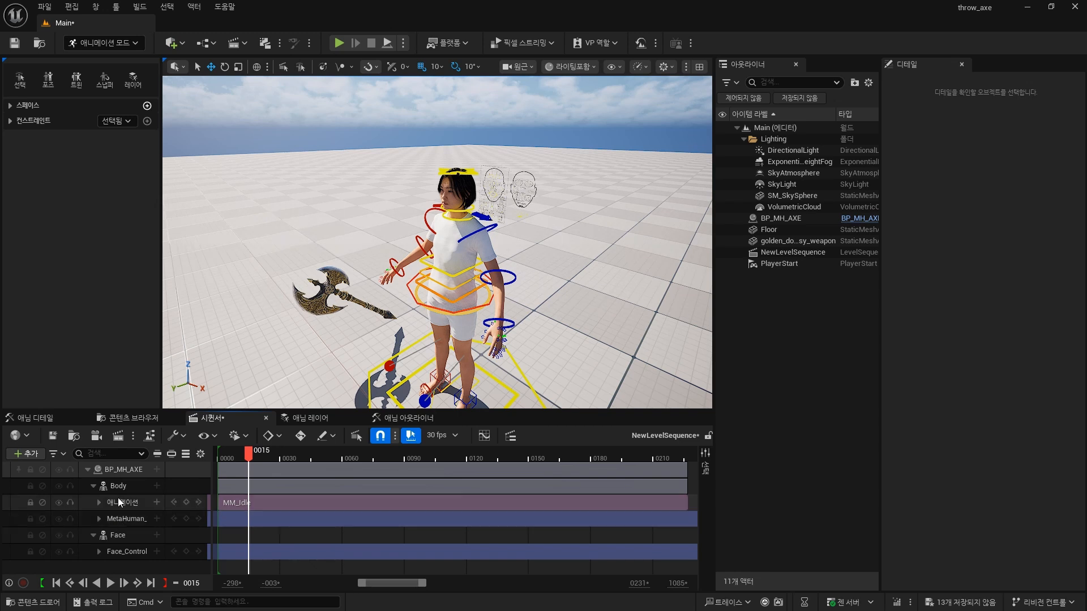
Step: Try to convert the Body's MetaHuman control rig track to a layered rig
right_click(148, 518)
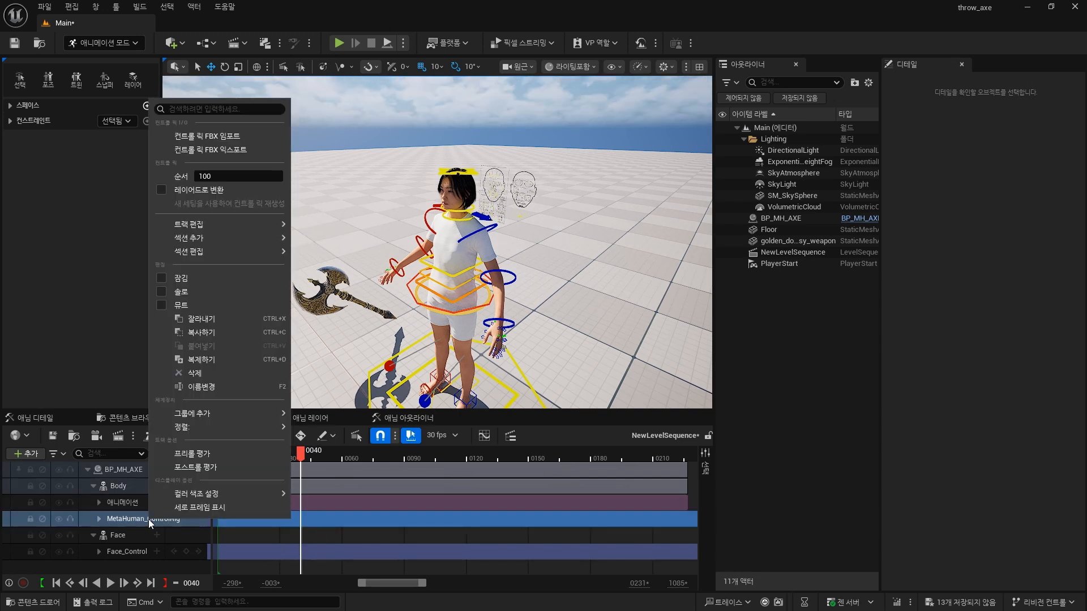
click(165, 195)
click(289, 454)
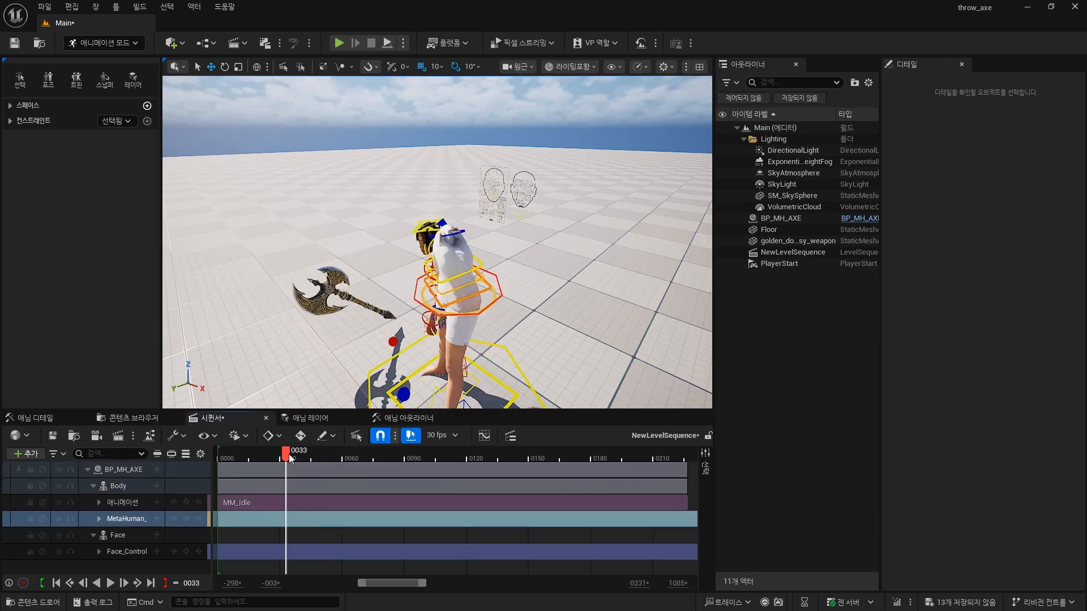
Step: Delete the Body's control rig track and add MetaHuman_ControlRig to Body as a layered rig in its place
key(Delete)
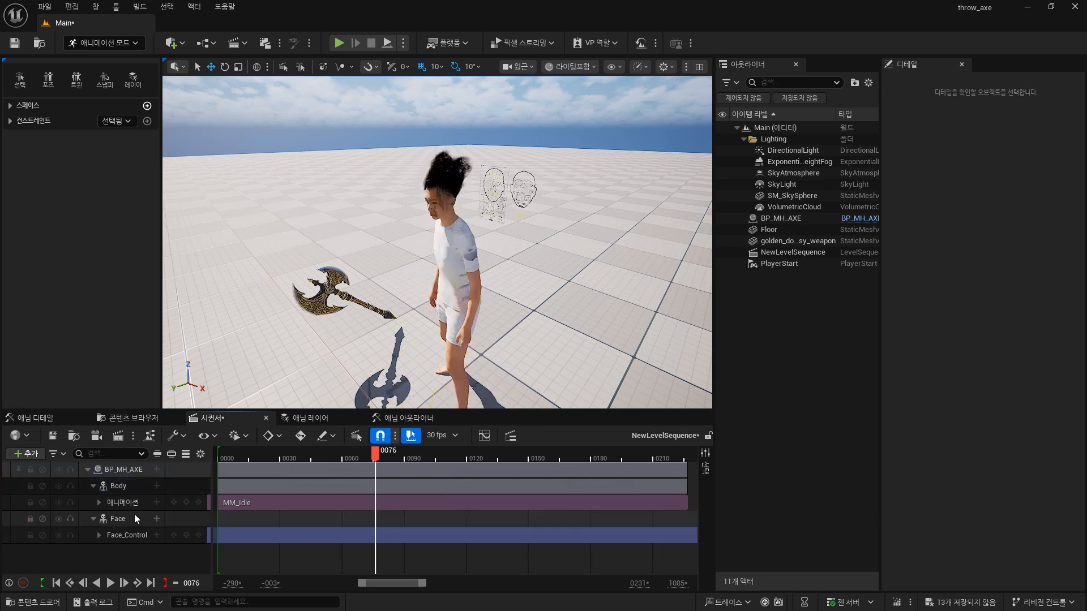
click(157, 486)
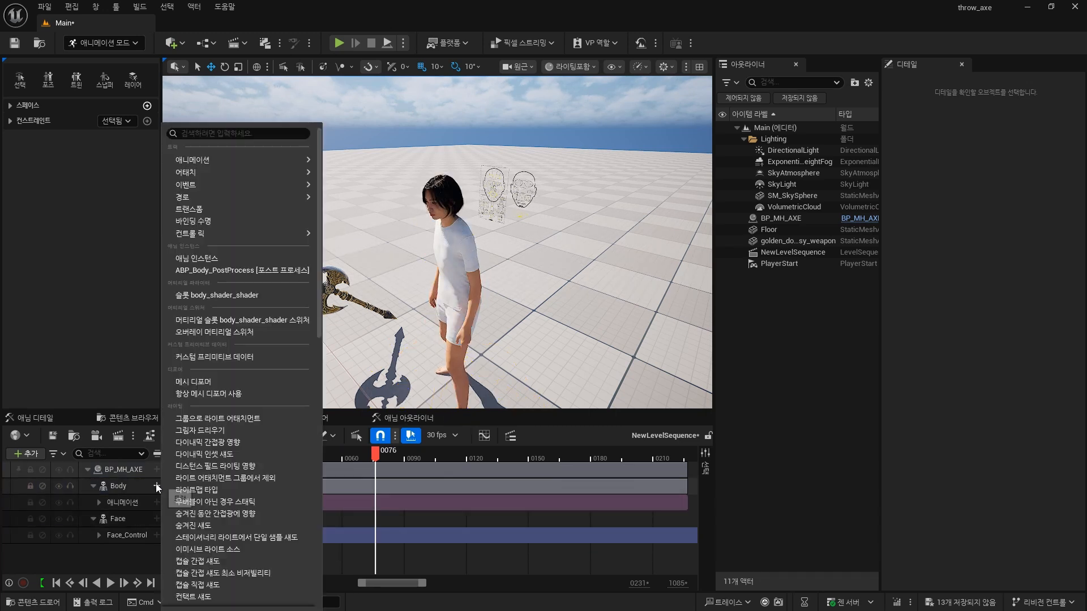
mouse_move(249, 234)
click(396, 267)
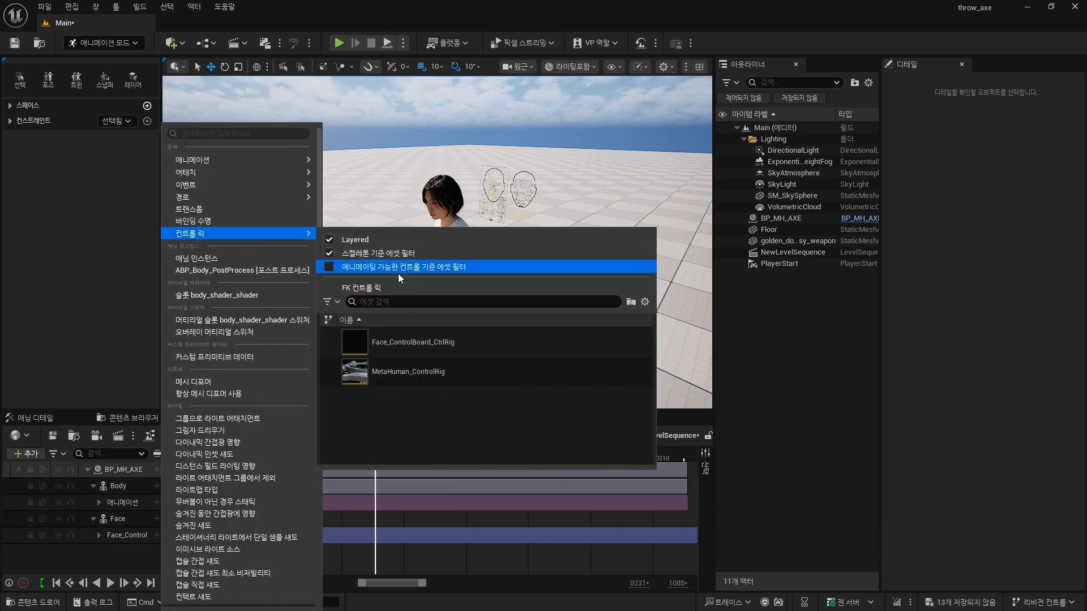
click(455, 377)
drag(267, 458, 257, 460)
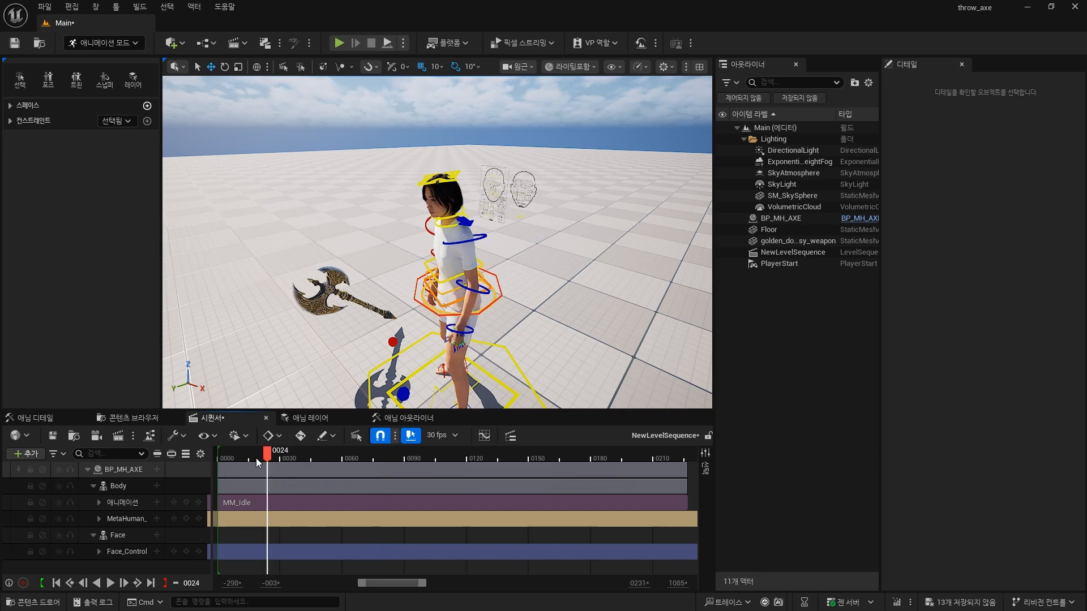
mouse_move(410, 457)
mouse_down()
mouse_move(310, 460)
mouse_move(536, 449)
mouse_move(412, 448)
mouse_up()
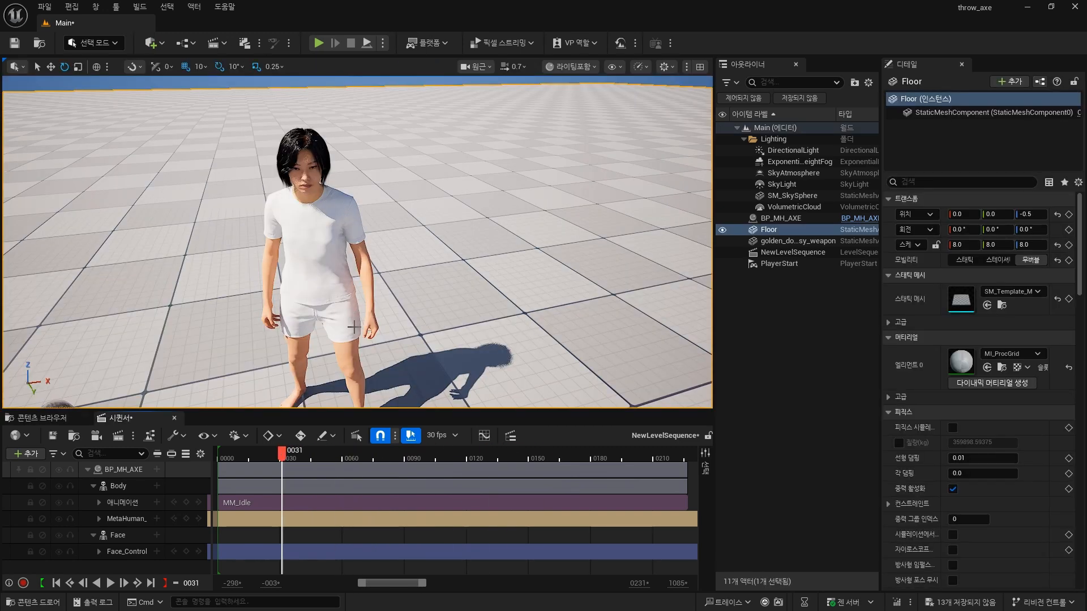
Step: Open the BP_MH_AXE blueprint and browse the content to the axe's StaticMeshes folder under Fab and Axe_FREE
right_drag(339, 351, 317, 368)
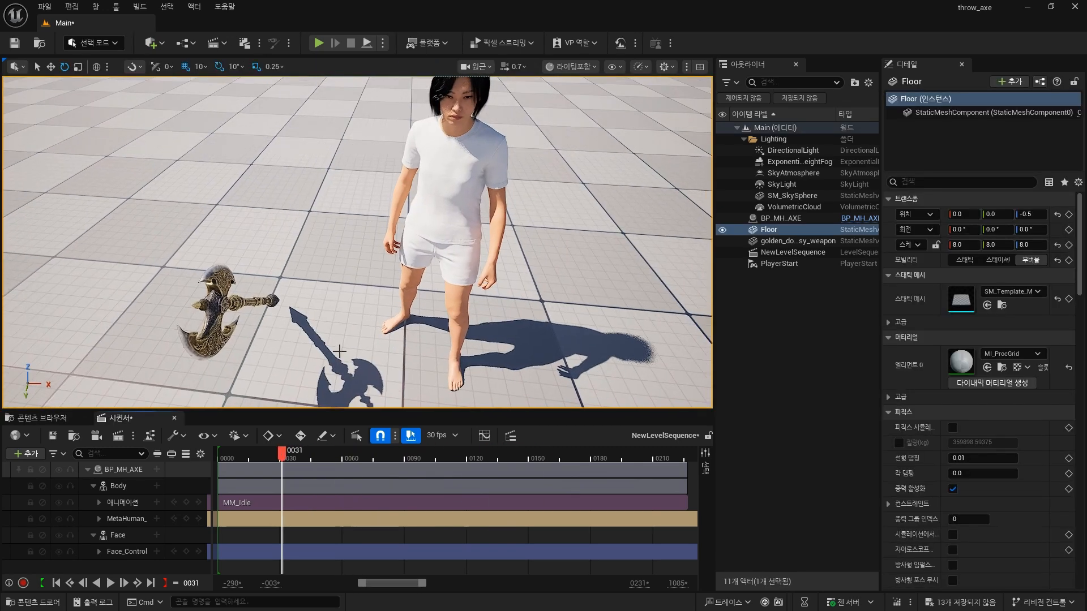
click(852, 219)
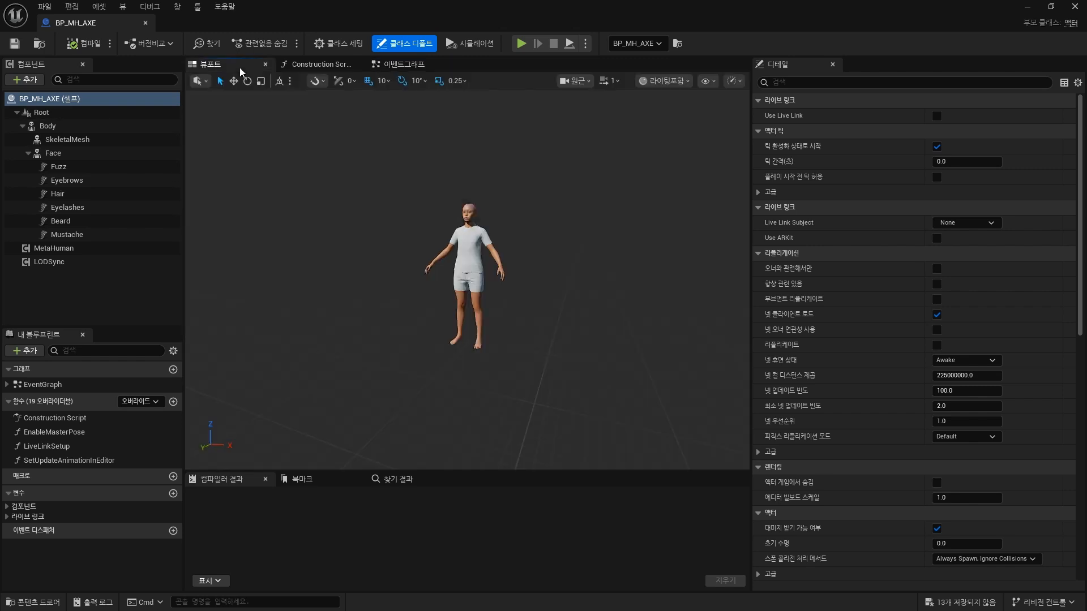
click(33, 602)
click(54, 480)
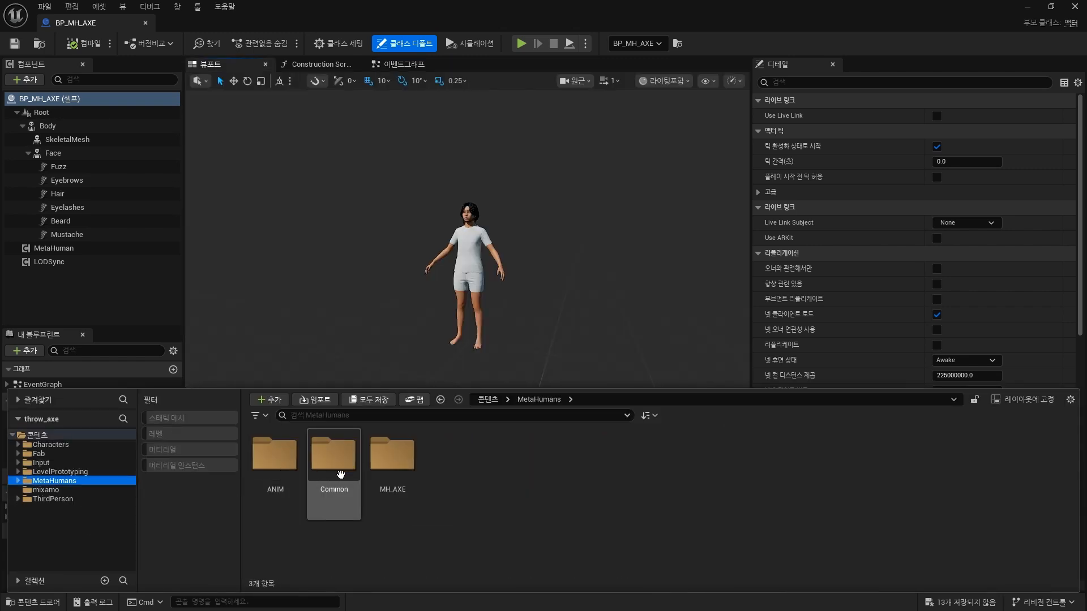
click(46, 490)
click(96, 453)
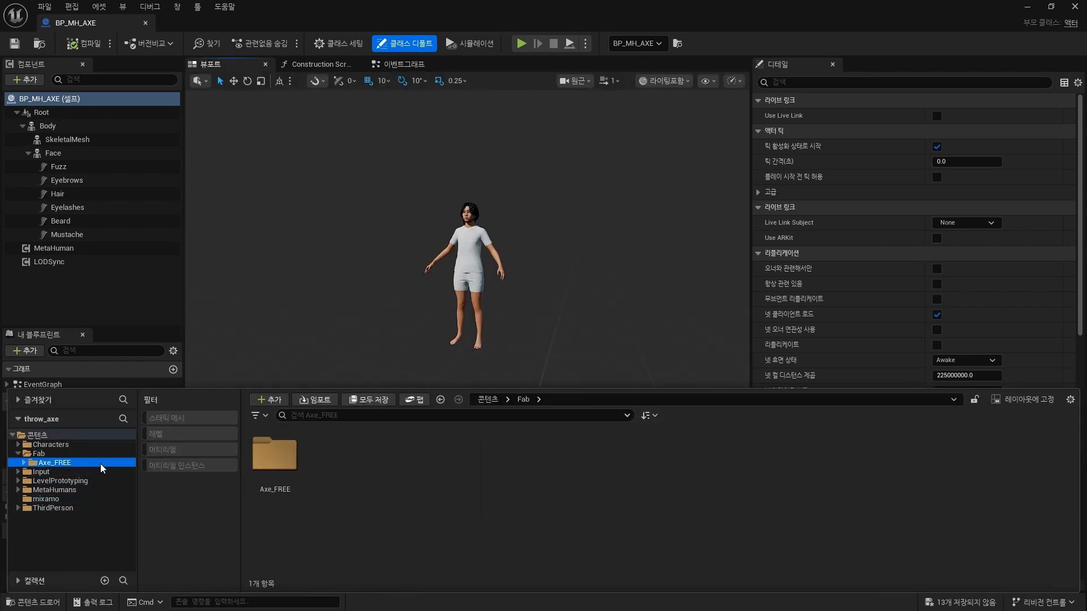
click(90, 472)
double_click(334, 453)
Step: Add the golden double axe mesh to the blueprint as a component parented to Body
click(283, 471)
drag(283, 472, 91, 113)
key(w)
right_drag(508, 309, 612, 300)
drag(59, 127, 82, 143)
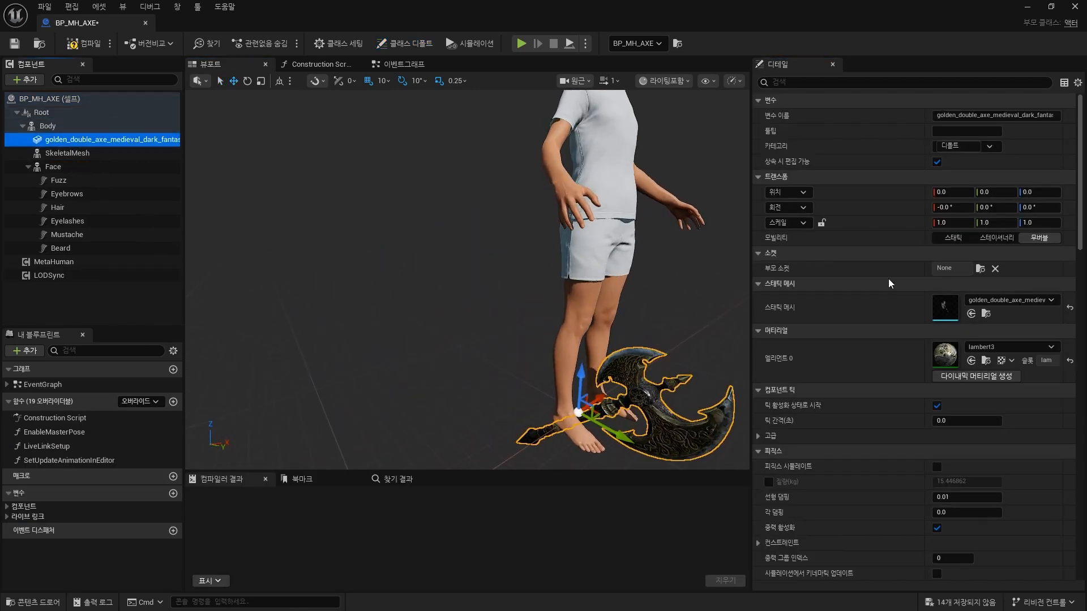
Step: Attach the axe component to the hand_r parent socket
click(979, 269)
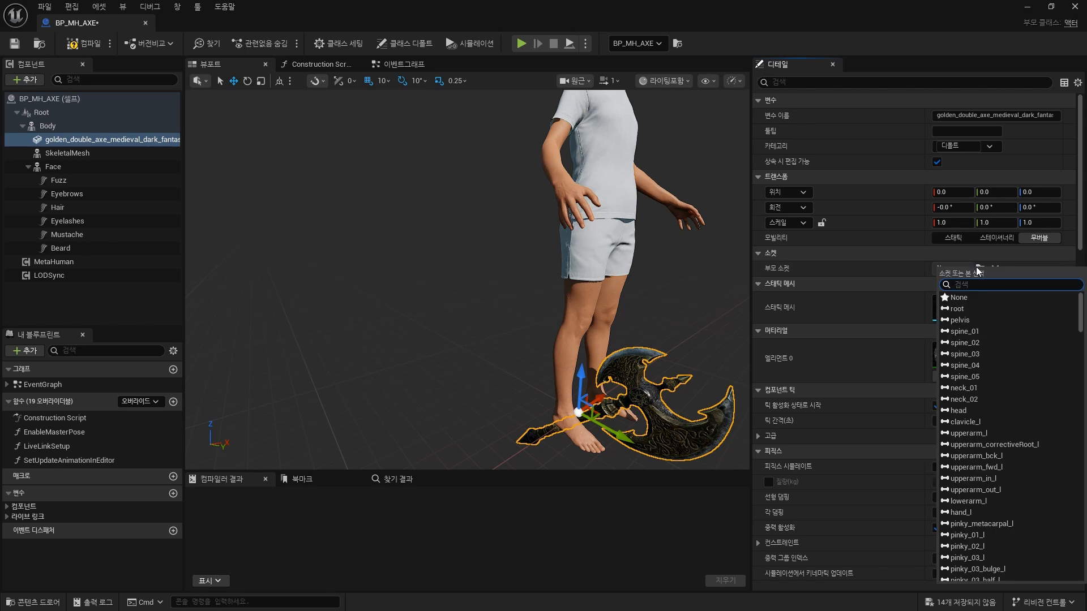
text(HAND)
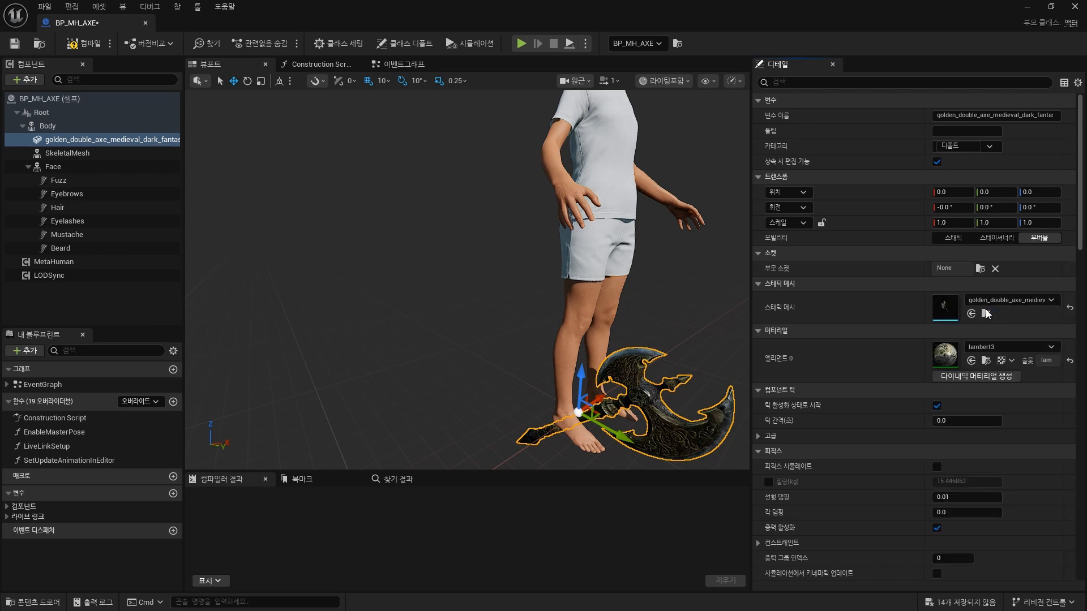
key(w)
right_drag(600, 217, 475, 310)
key(a)
scroll(637, 257, down, 3)
key(w)
key(s)
key(a)
key(e)
Step: Move the axe handle into the right palm, at a relative location of about -8, 1, 3
click(463, 300)
click(479, 306)
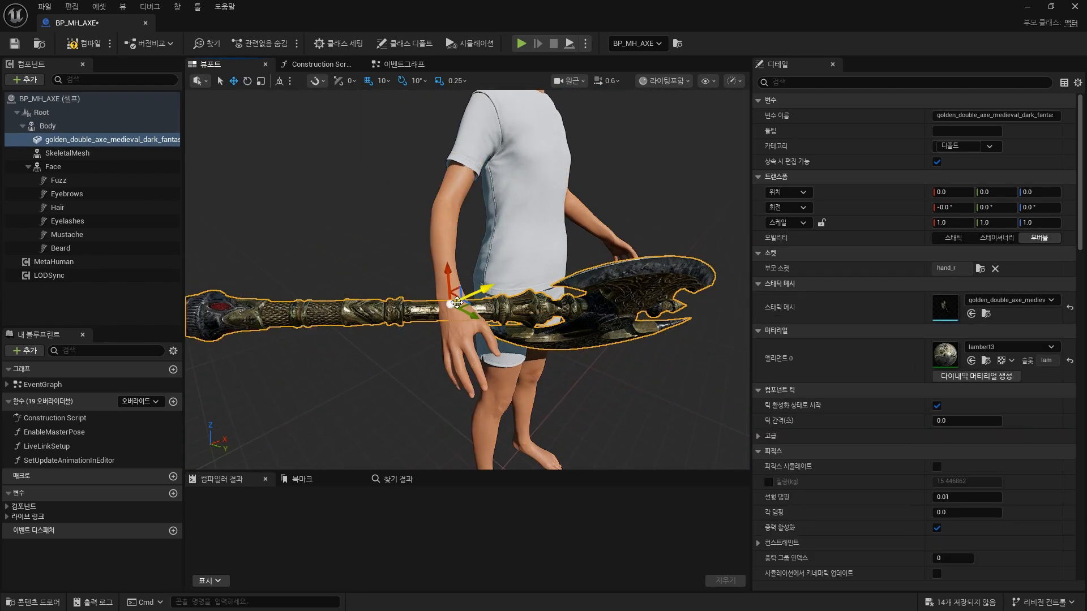
drag(462, 299, 519, 367)
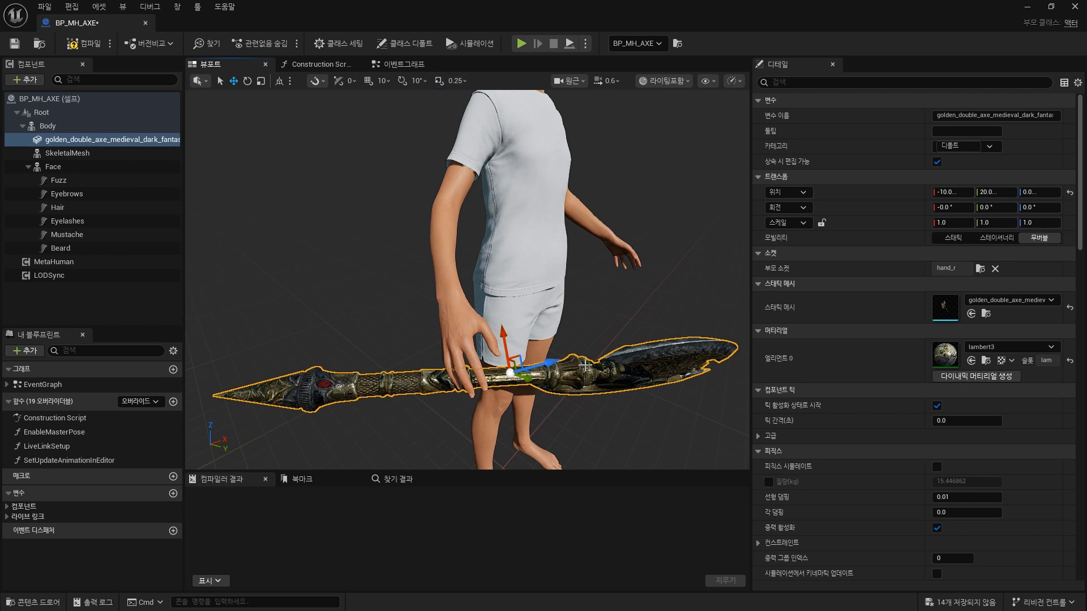
key(d)
right_drag(545, 347, 566, 387)
key(ctrl+grave)
key(a)
key(w)
drag(399, 329, 393, 275)
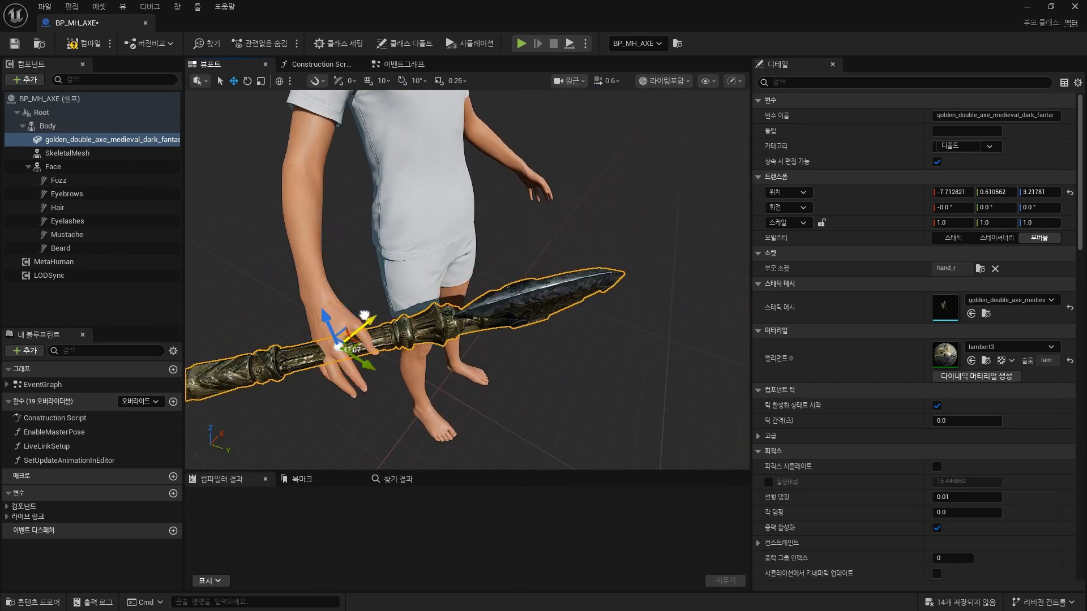
Step: Rotate the axe to about -40°, 11°, 78°, fine-tune its placement in the right hand and check the grip in the idle sequence
drag(286, 329, 260, 373)
drag(351, 401, 330, 398)
key(w)
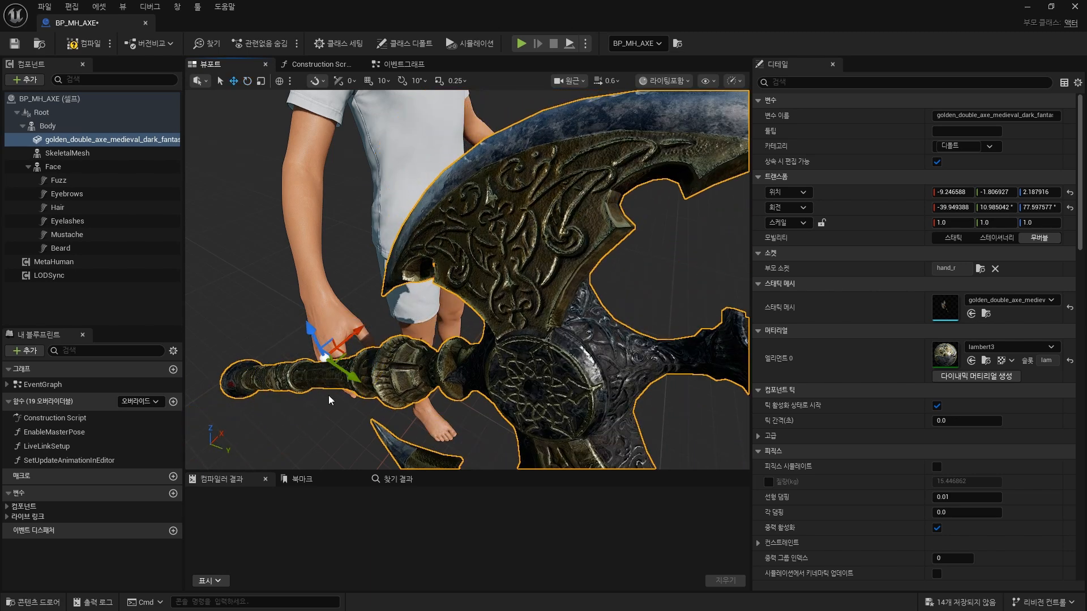
drag(343, 338, 385, 352)
mouse_move(385, 352)
right_down()
mouse_move(498, 334)
mouse_move(396, 345)
right_up()
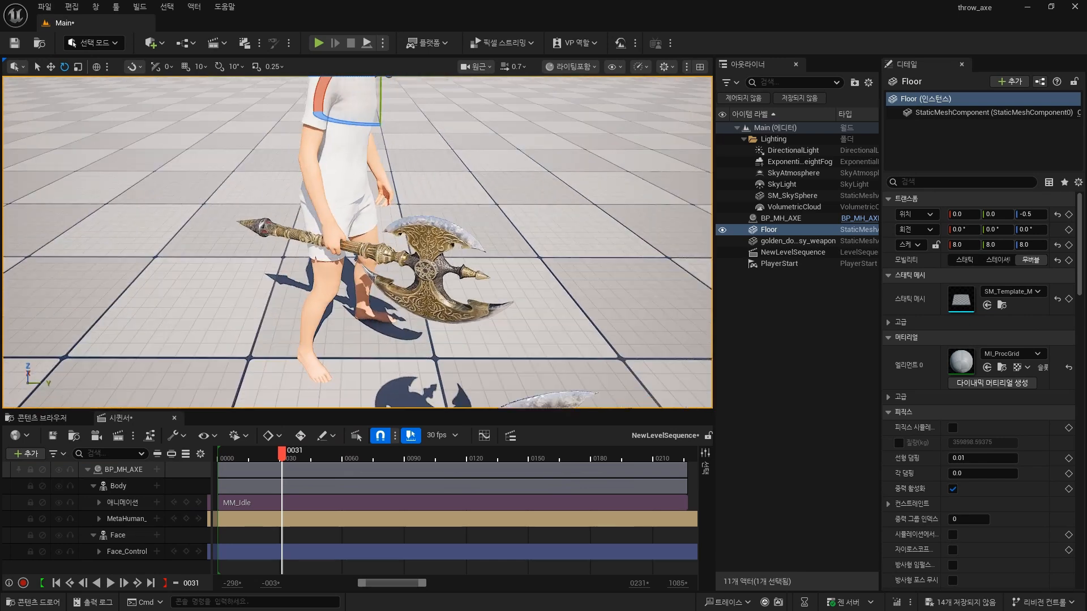
right_drag(357, 242, 373, 210)
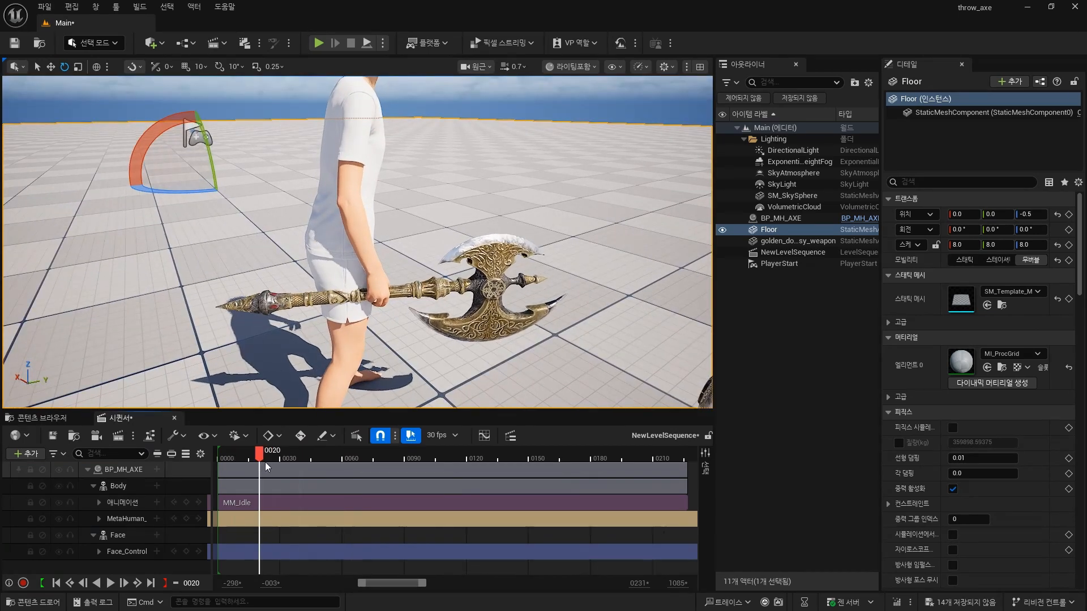
drag(265, 461, 273, 456)
right_drag(283, 340, 362, 362)
drag(274, 453, 263, 456)
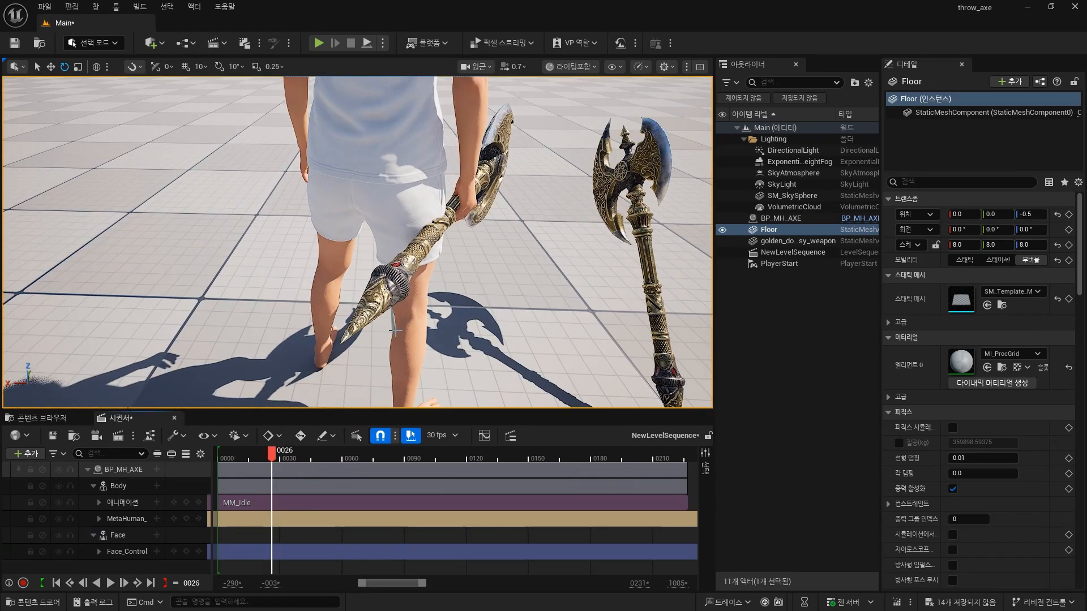
Step: Switch both arms of the body's MetaHuman control rig from FK to IK
click(124, 519)
alt+drag(493, 160, 492, 203)
click(474, 159)
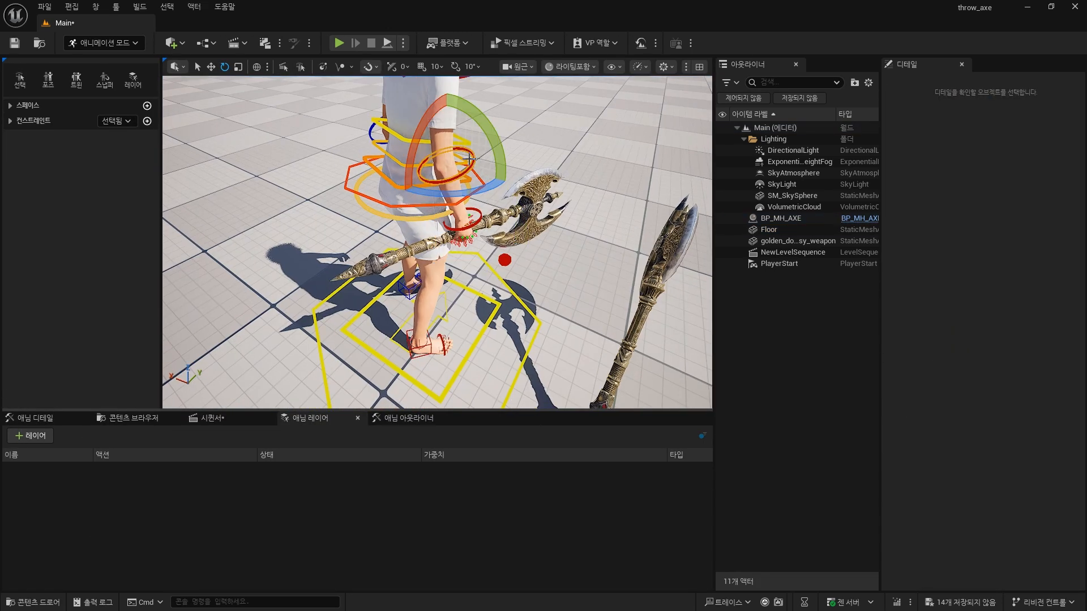
click(213, 418)
scroll(135, 531, down, 1)
scroll(141, 515, up, 2)
scroll(140, 513, down, 3)
click(136, 484)
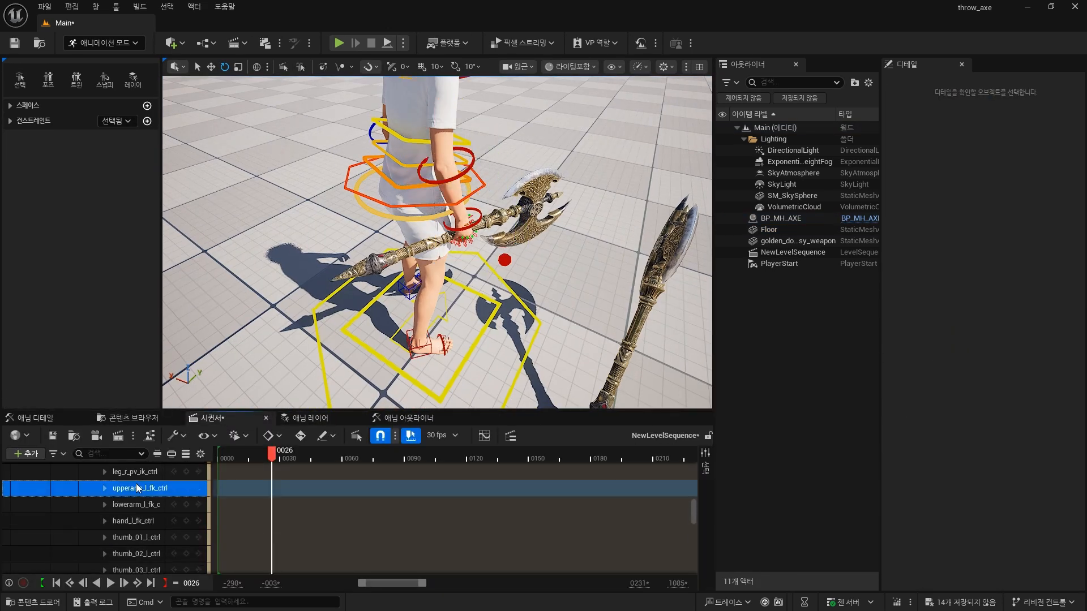
scroll(136, 485, up, 10)
click(137, 502)
scroll(122, 521, down, 8)
scroll(110, 538, up, 1)
click(129, 536)
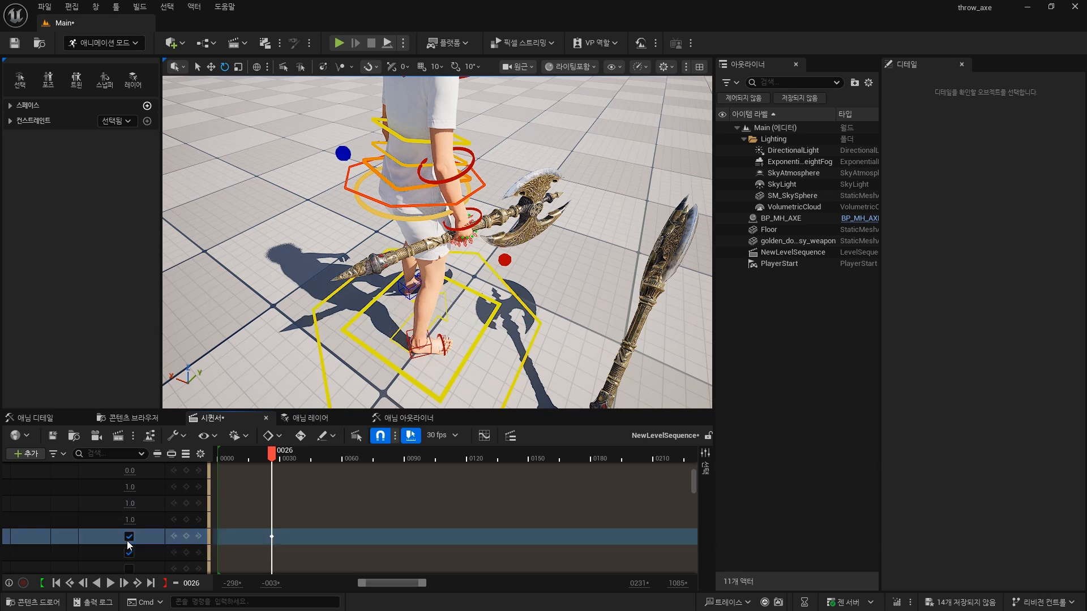
scroll(129, 543, down, 1)
click(129, 552)
Step: Try moving the right hand's IK control, hand_r_ik_ctrl, together with the axe at frame 26
right_drag(437, 243, 437, 142)
right_drag(504, 317, 502, 343)
click(507, 341)
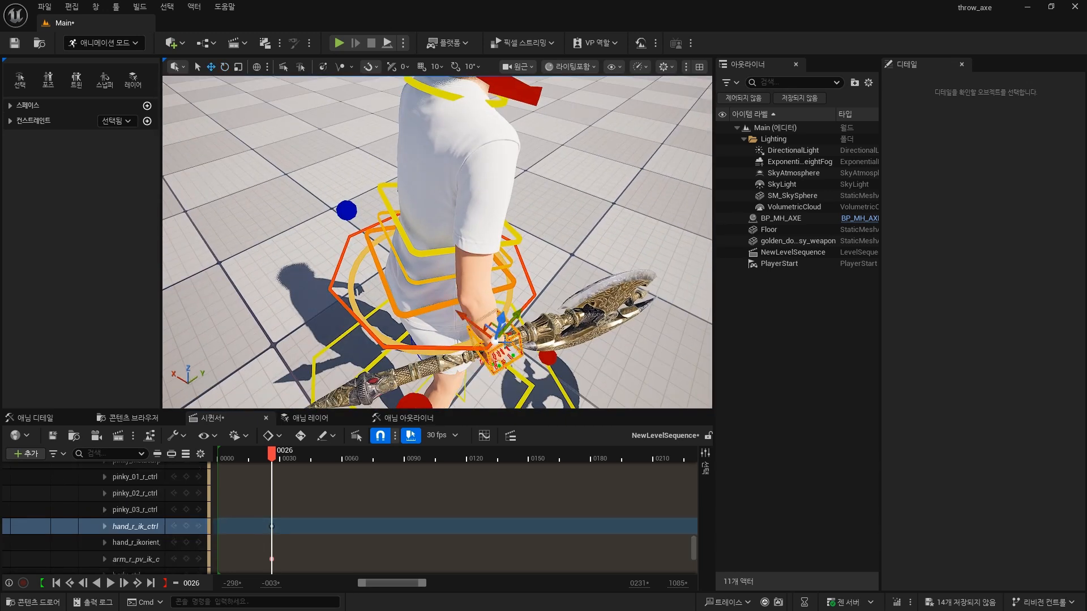
key(w)
drag(512, 327, 526, 303)
scroll(174, 493, up, 4)
scroll(169, 484, up, 5)
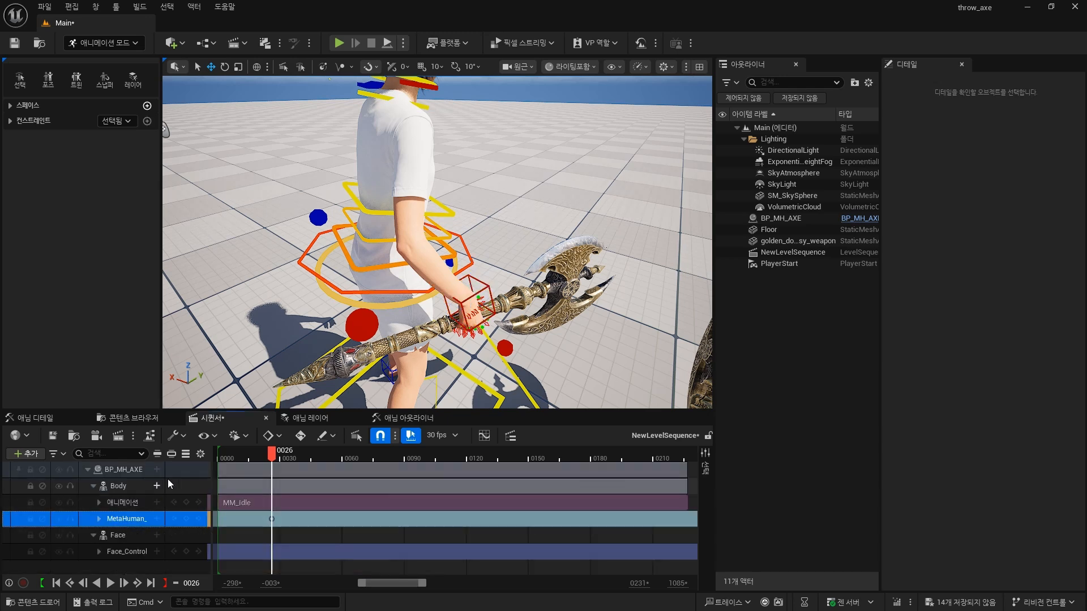
drag(272, 453, 294, 458)
Step: Move hand_r_ik_ctrl outward and rotate it so the axe blade tilts upward, then key the pose at frame 26
click(454, 294)
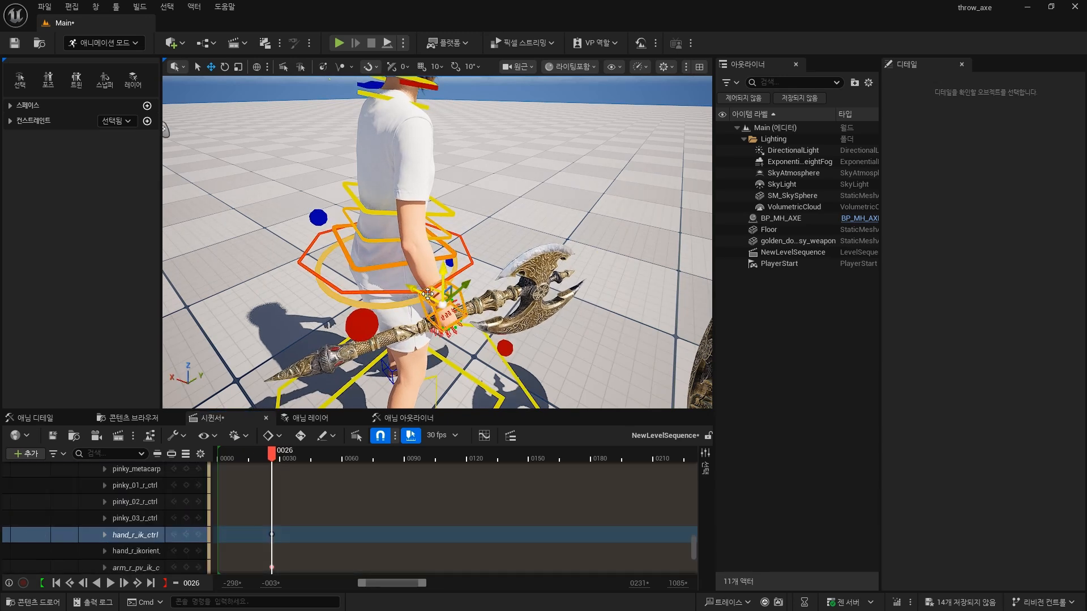
drag(455, 294, 487, 274)
key(e)
drag(474, 238, 444, 280)
click(186, 535)
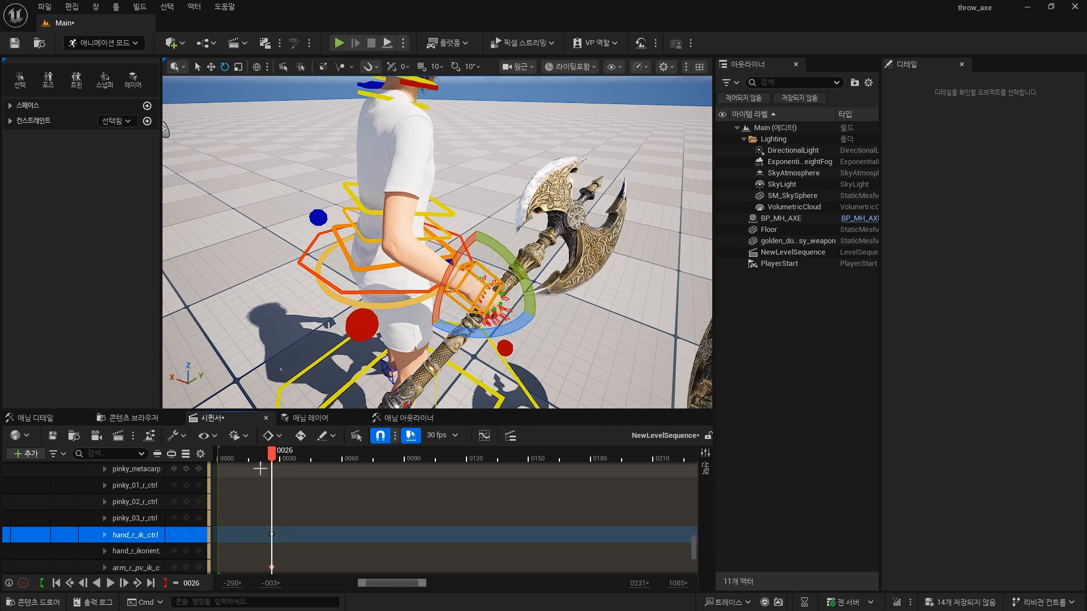
Step: Play the sequence from the start and check the right hand pose and axe from the front
click(243, 454)
key(space)
alt+drag(481, 339, 340, 334)
right_drag(536, 307, 583, 272)
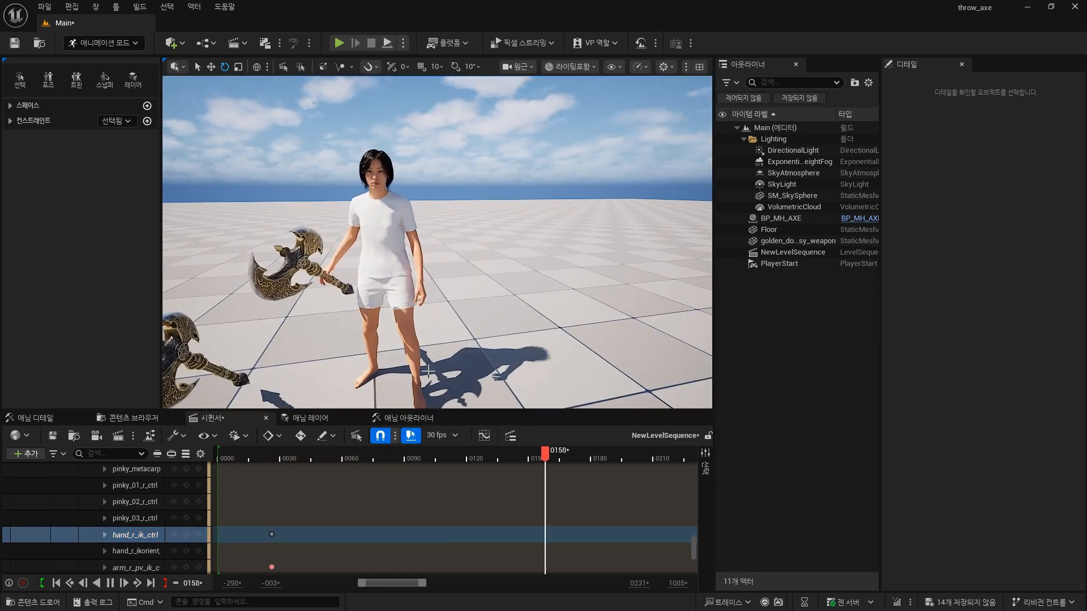
Step: Add the Throw_Object_Anim animation to Body at frame 268 and scrub through it
click(532, 485)
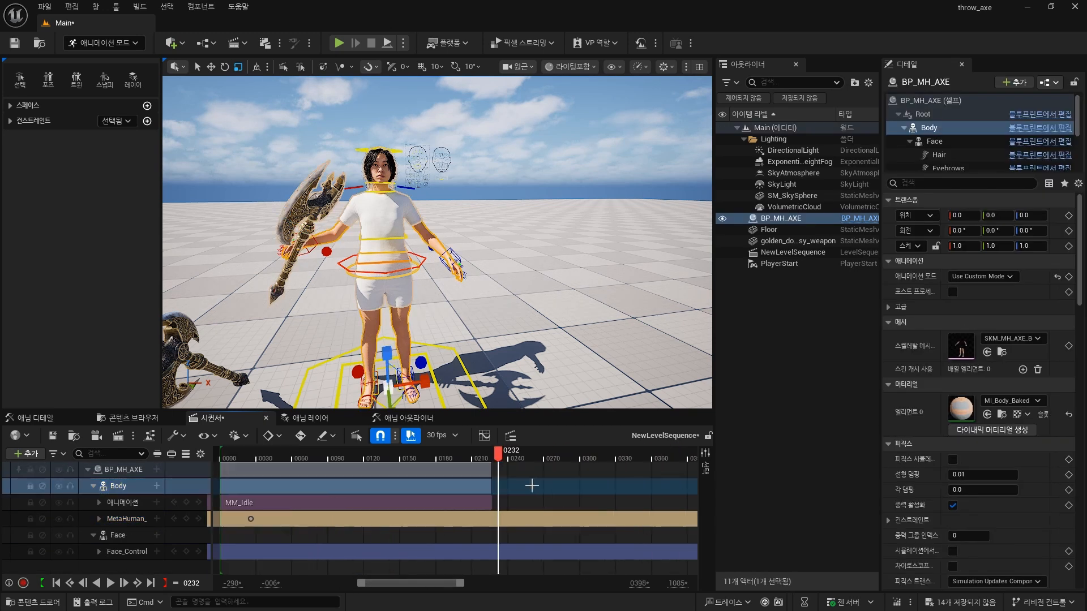
drag(498, 455, 400, 454)
right_drag(555, 483, 418, 481)
click(405, 456)
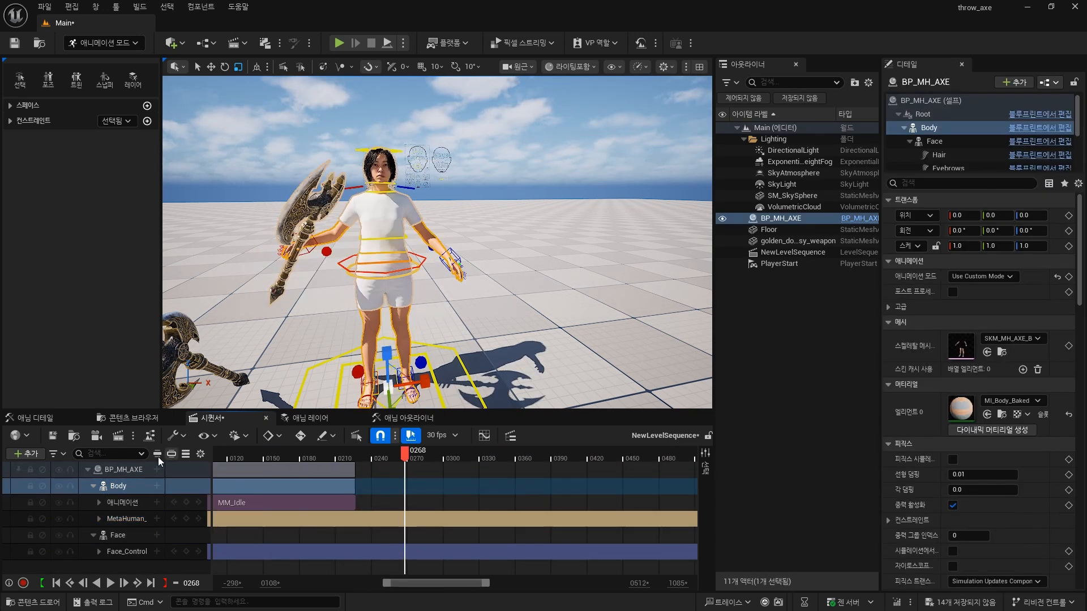
click(156, 502)
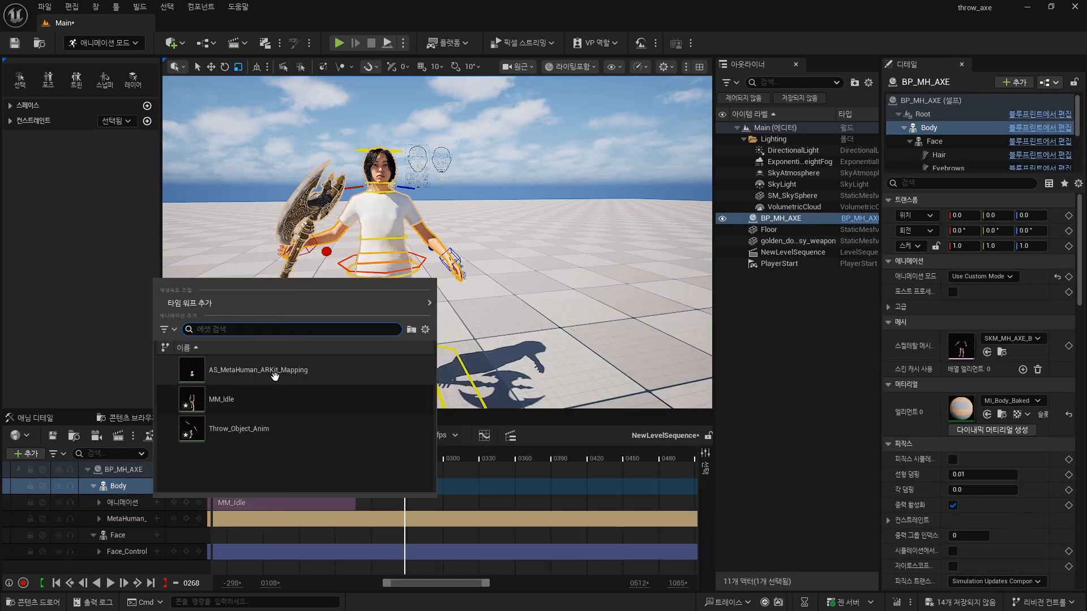
click(238, 428)
drag(406, 453, 498, 460)
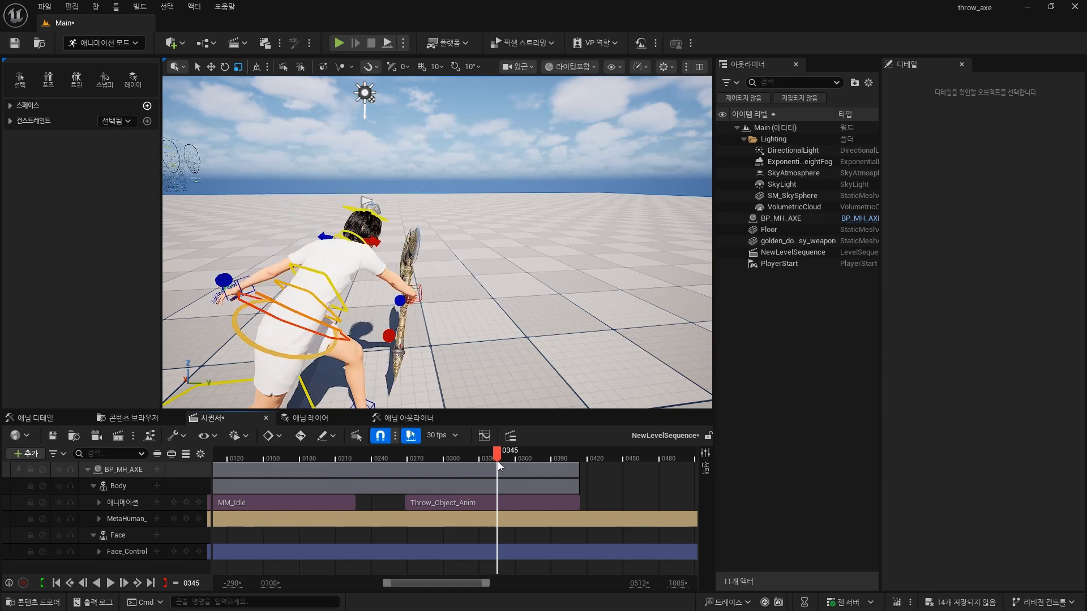
Step: In the BP_MH_AXE blueprint, slide the axe to a relative location of about -9.4, -1.1, 30.6 and compile
click(129, 417)
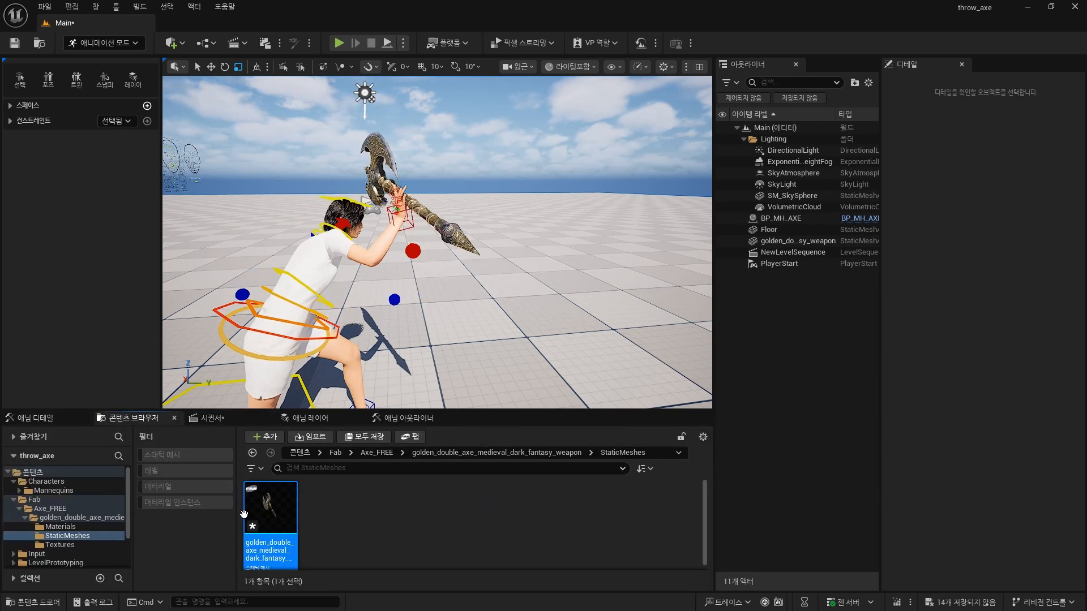
click(853, 220)
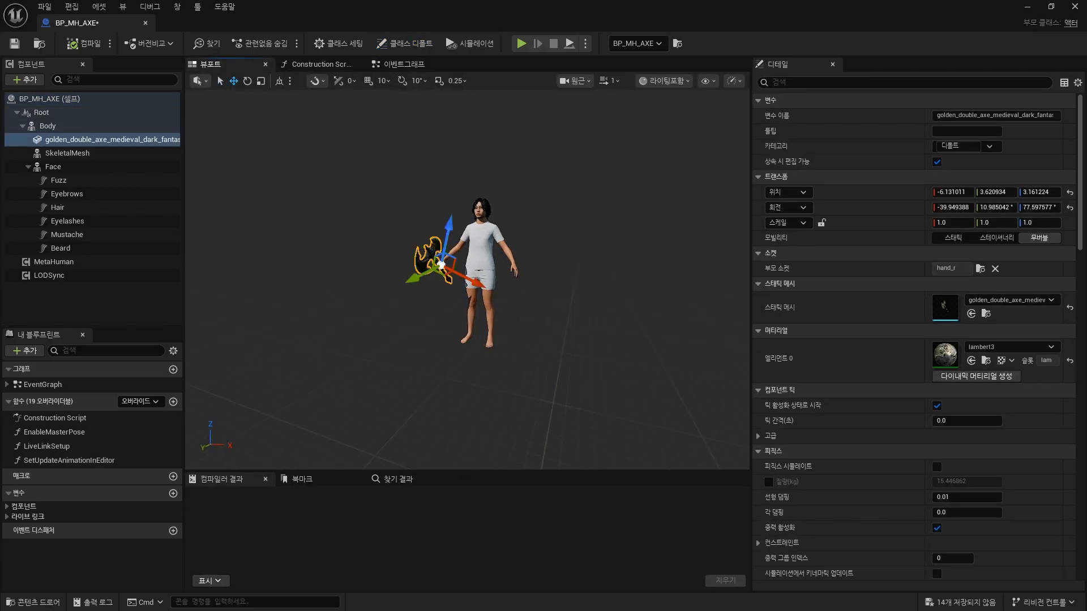
right_drag(468, 280, 583, 306)
scroll(467, 279, down, 1)
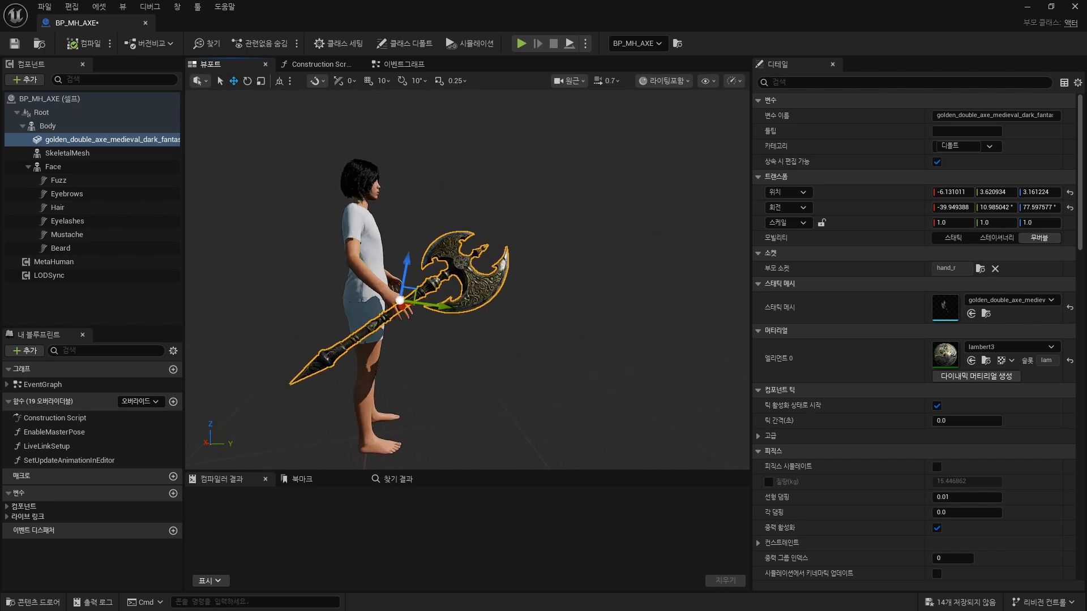
scroll(419, 279, up, 5)
scroll(419, 279, down, 4)
drag(407, 281, 476, 226)
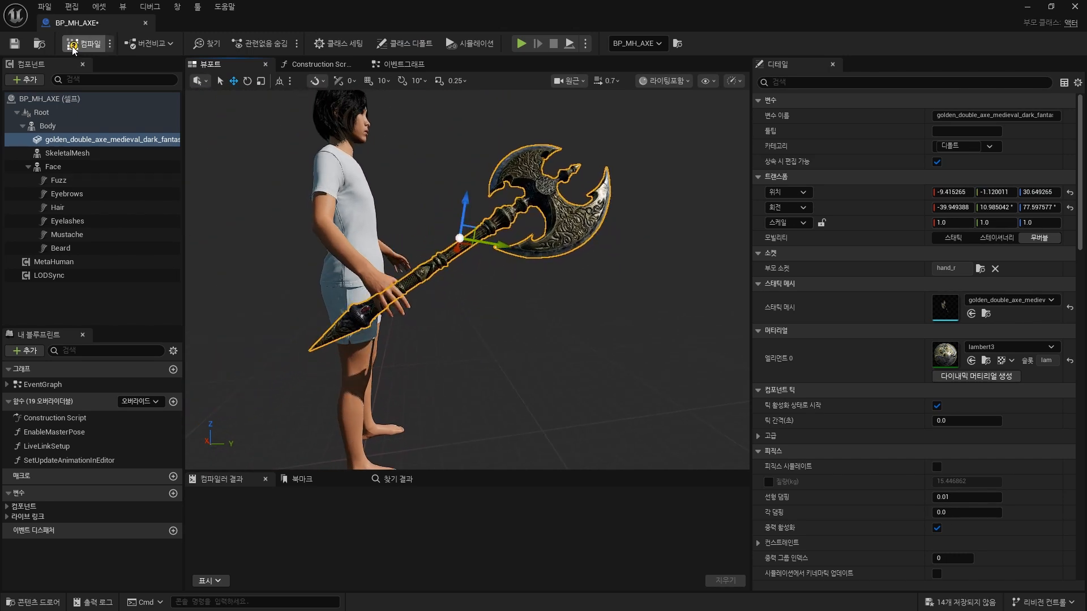
click(72, 46)
middle_click(100, 22)
Step: Scrub through the throw animation up to frame 346 and check the axe grip from several angles
click(207, 417)
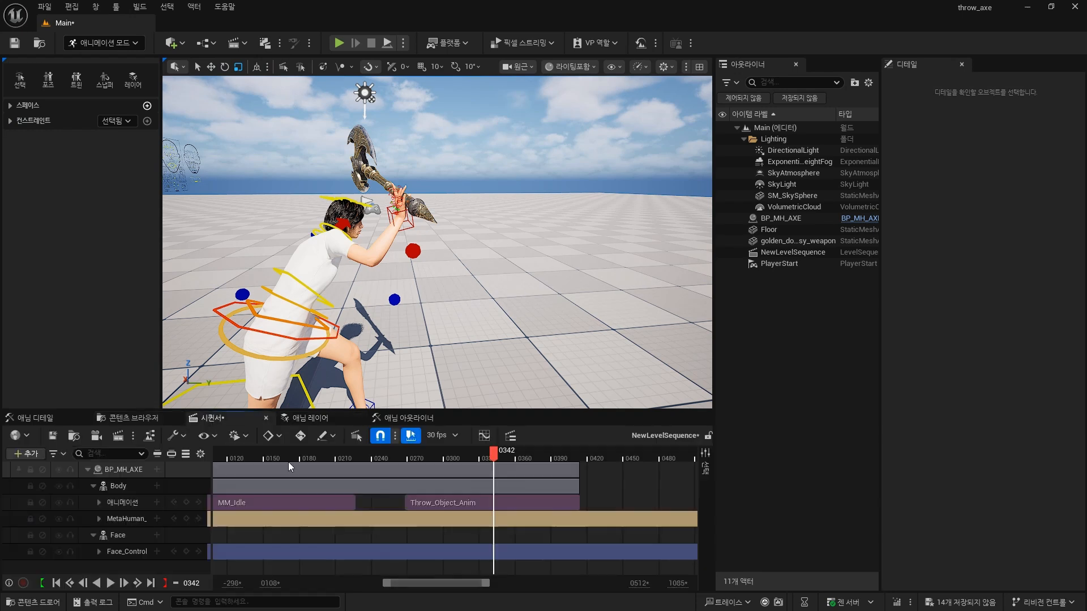
click(420, 456)
drag(429, 457, 498, 451)
right_drag(246, 289, 122, 299)
key(d)
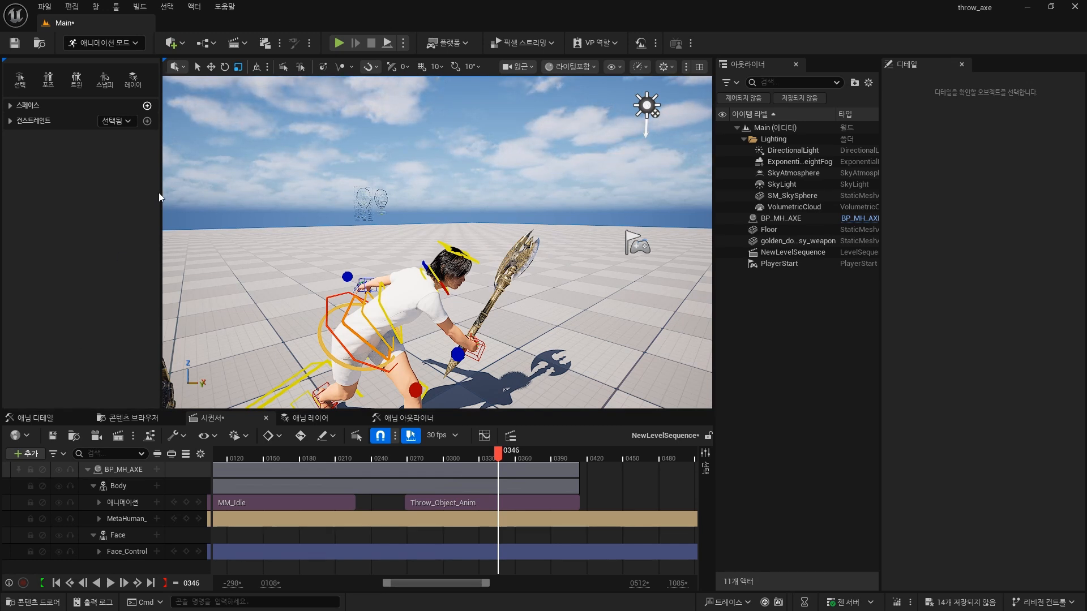
mouse_move(498, 451)
mouse_down()
mouse_move(465, 451)
mouse_move(480, 451)
mouse_up()
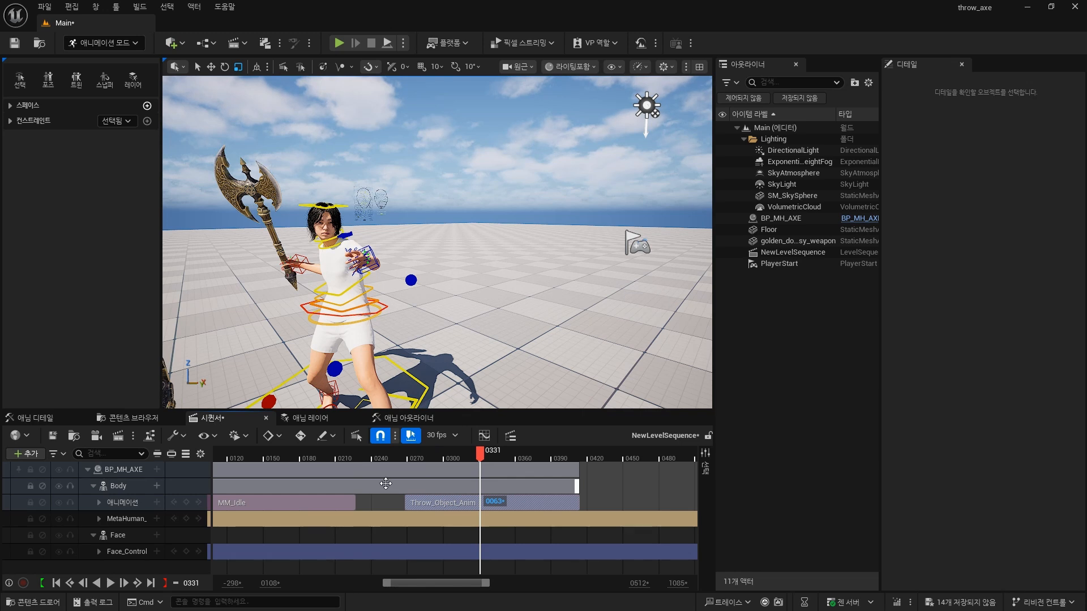
right_drag(374, 358, 360, 361)
Step: Delete the MM_Idle and Throw_Object_Anim clips and the layered MetaHuman control rig track from Body
shift+click(452, 502)
key(Delete)
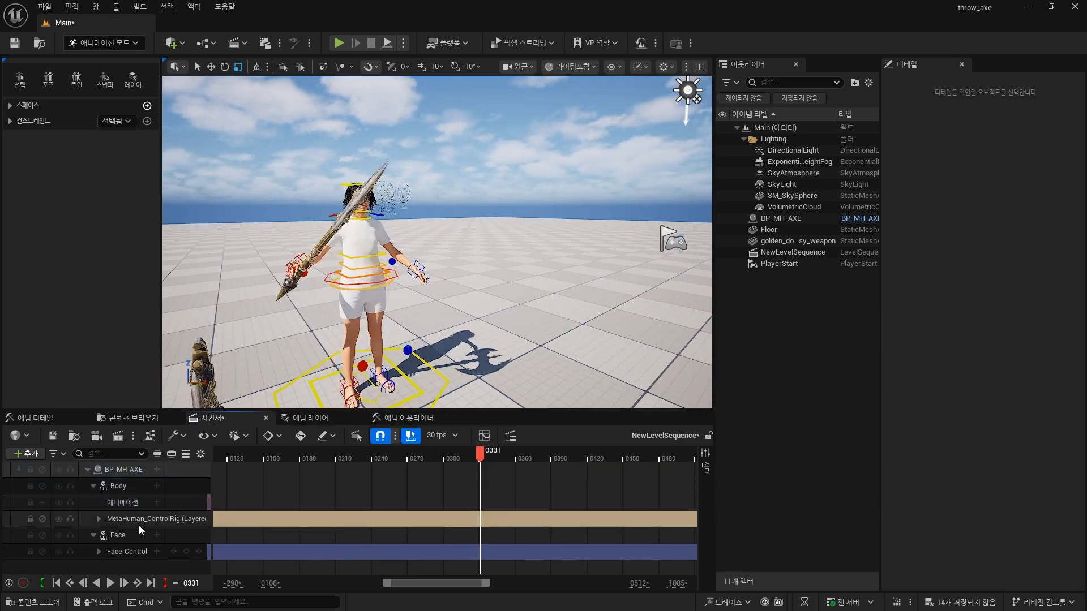
click(138, 522)
key(Delete)
click(174, 500)
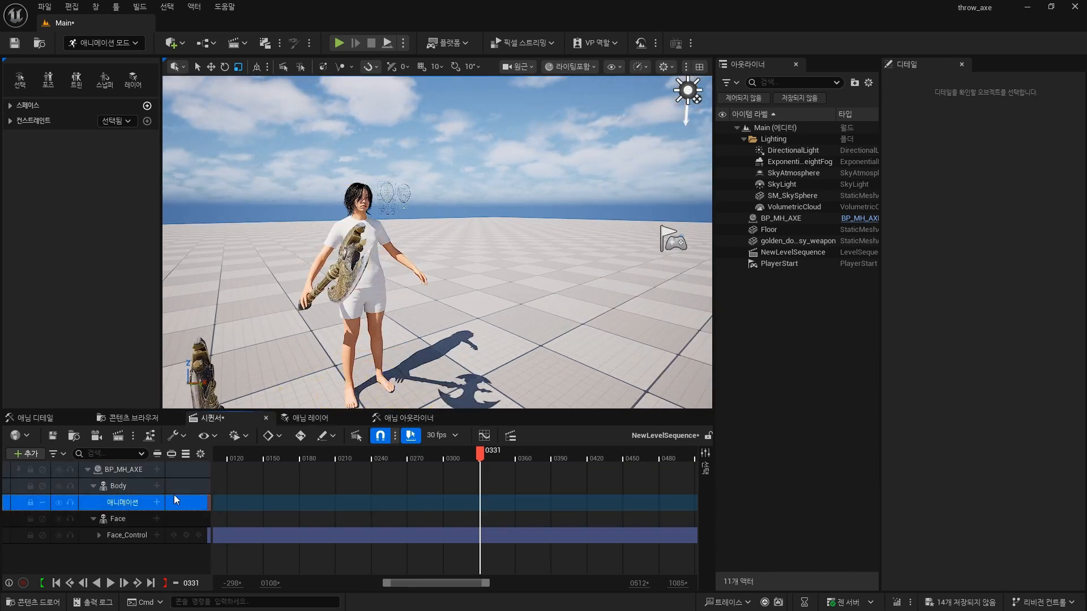
Step: Delete the golden double axe component from the BP_MH_AXE blueprint and close the blueprint
double_click(824, 220)
click(858, 219)
click(83, 139)
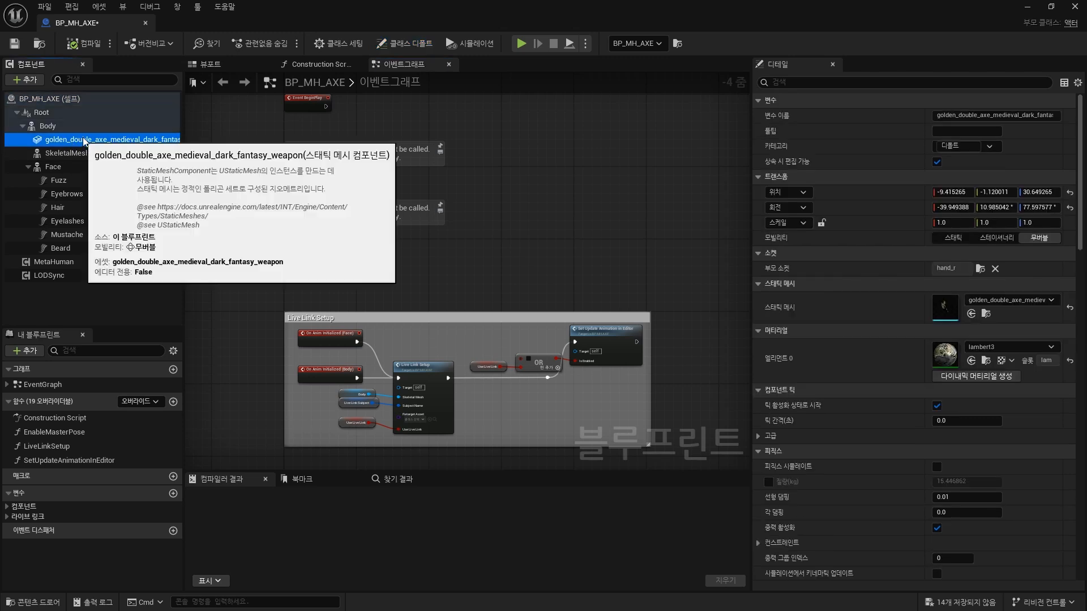
key(Delete)
click(146, 23)
Step: Add MM_Idle to Body's animation track, start it at frame 0 and extend it to about frame 570
mouse_move(362, 238)
right_down()
mouse_move(430, 237)
mouse_move(351, 255)
right_up()
click(156, 502)
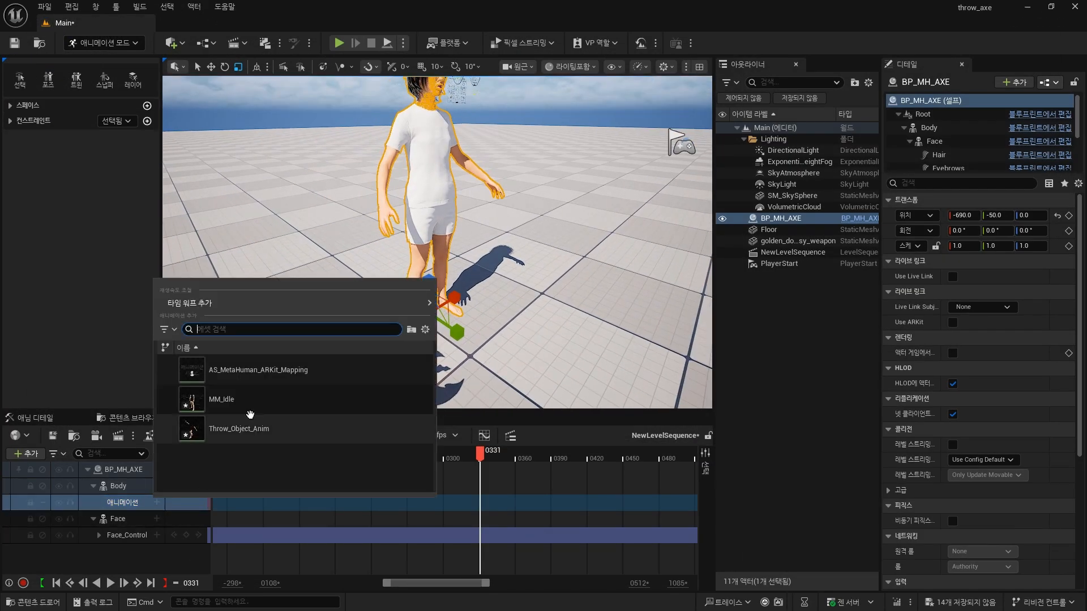
click(278, 410)
drag(526, 466, 340, 513)
ctrl+scroll(327, 504, down, 3)
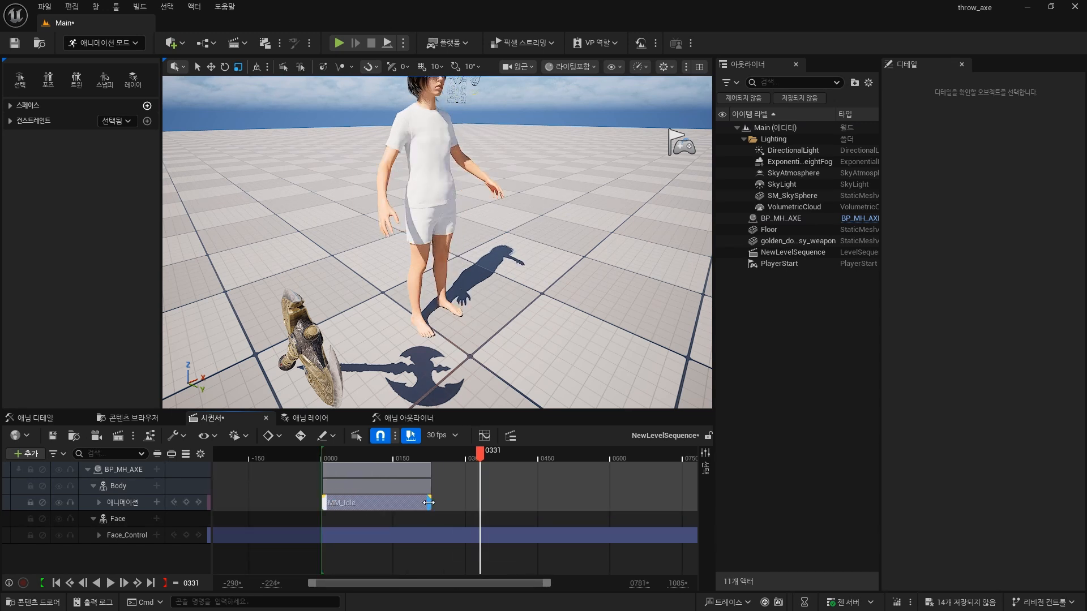
drag(428, 503, 596, 503)
Step: Add the layered MetaHuman_ControlRig to Body and delete the Face track from the sequence
click(157, 503)
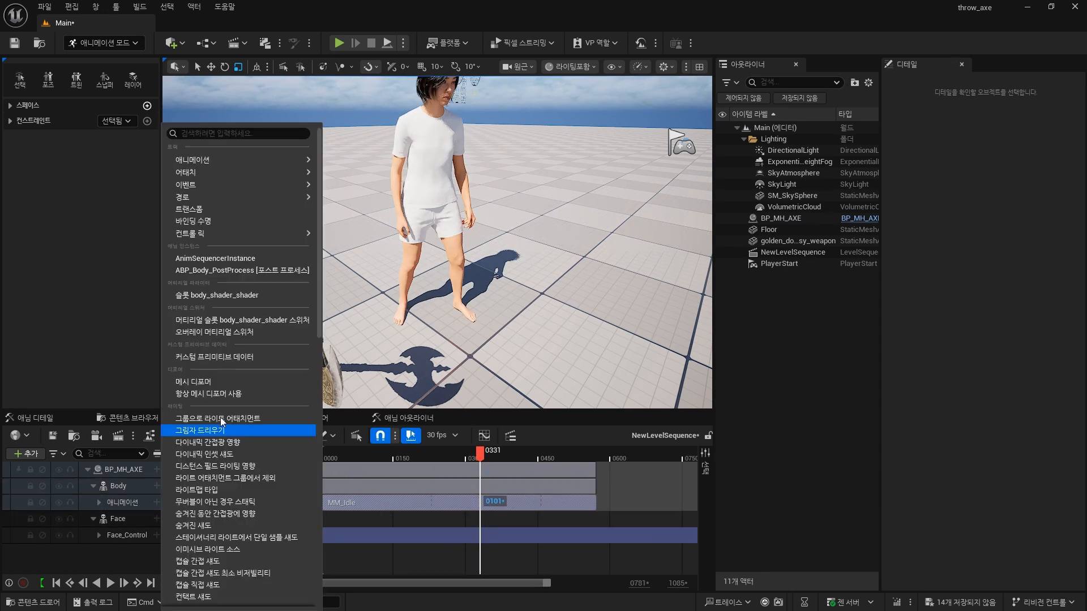
mouse_move(262, 230)
click(408, 369)
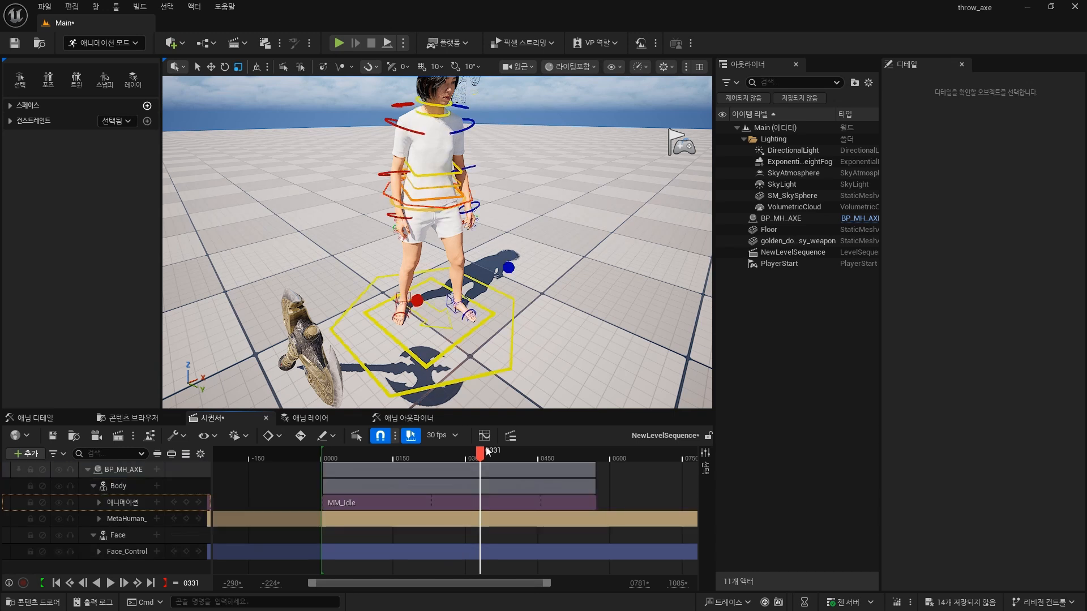
drag(487, 451, 379, 455)
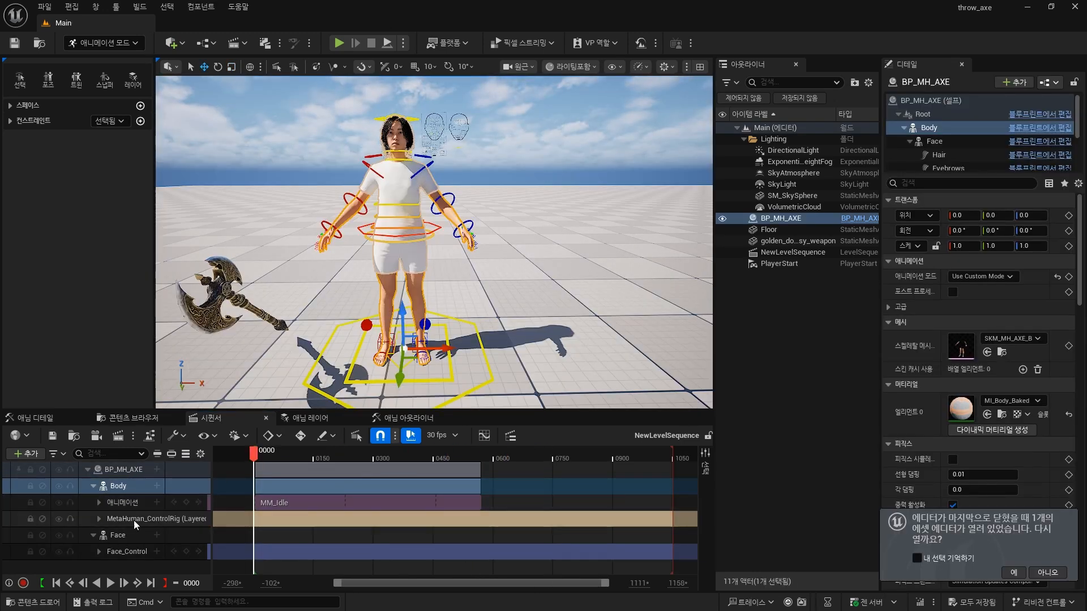
click(97, 538)
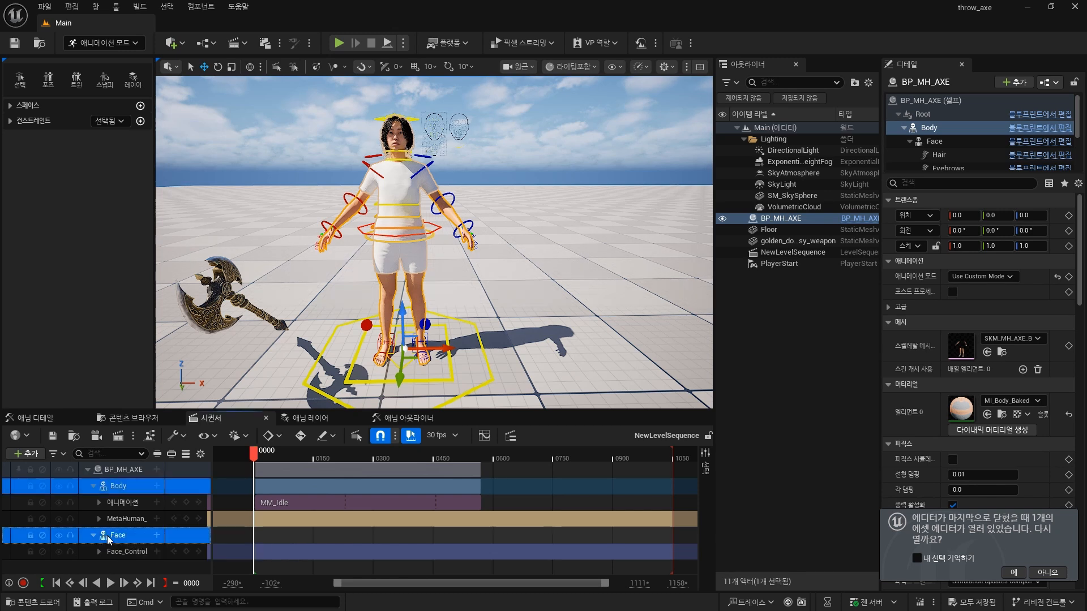
key(Delete)
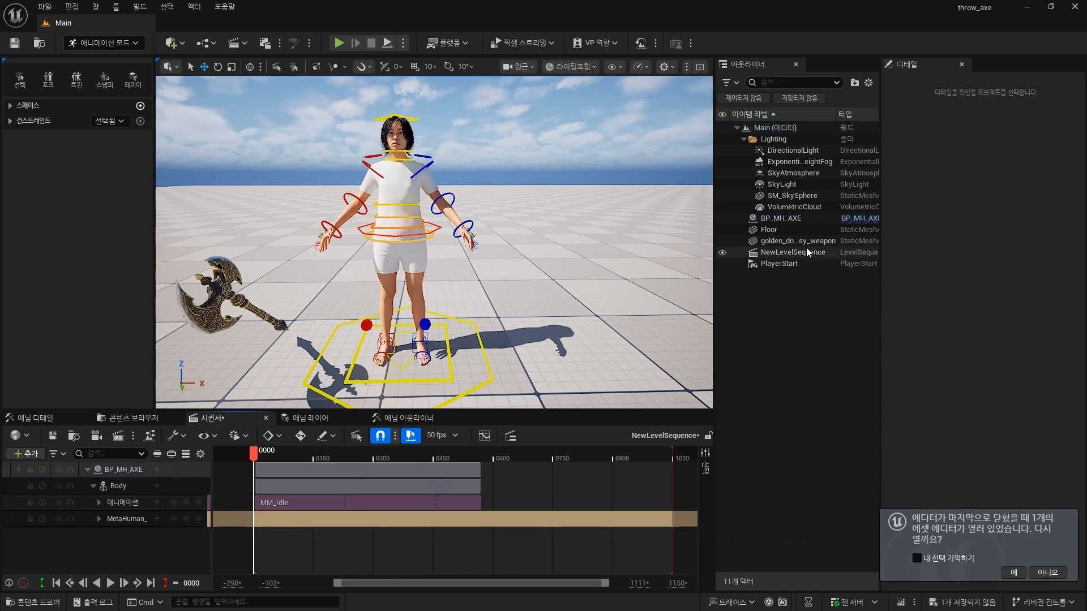
Step: Add the golden double axe actor to the sequence and open the Control Rig Snapper with it as child
click(830, 241)
drag(104, 548, 105, 549)
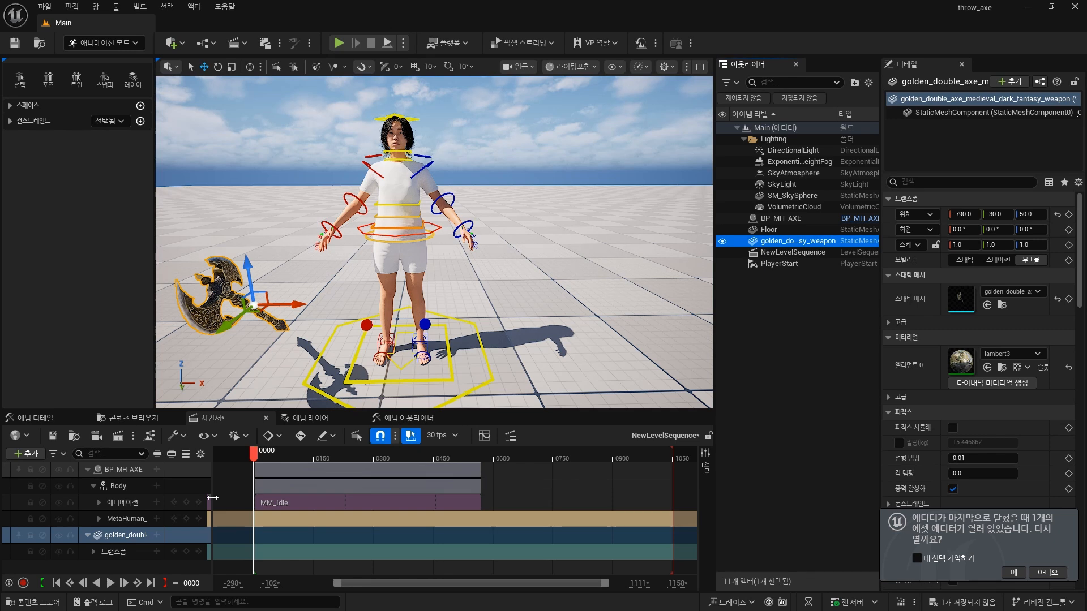
click(105, 79)
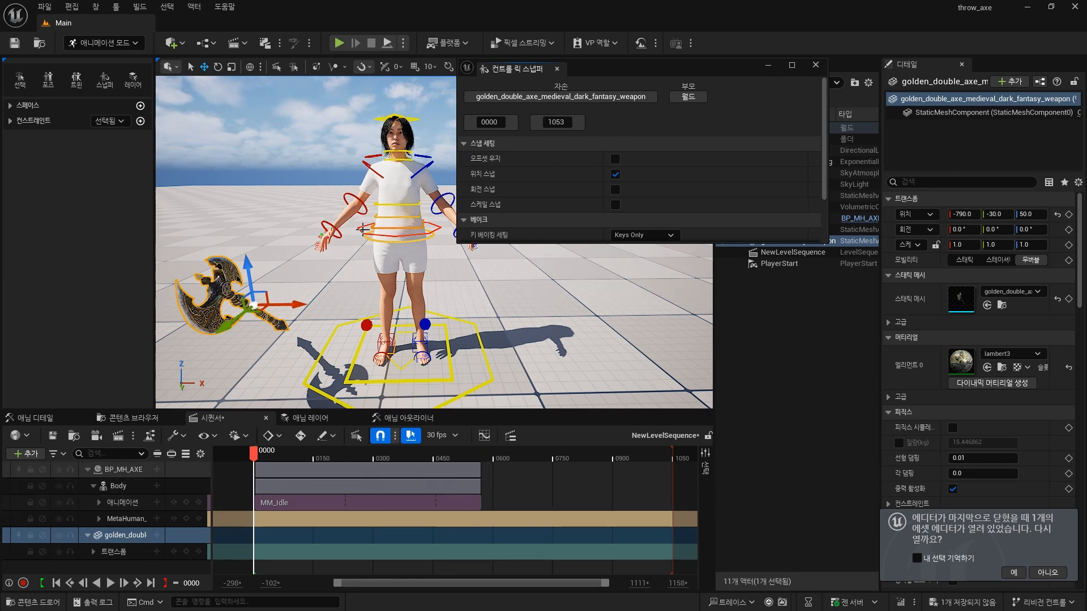
Step: Enable IK for both arms in the newly added MetaHuman control rig at frame 0
click(121, 516)
click(99, 519)
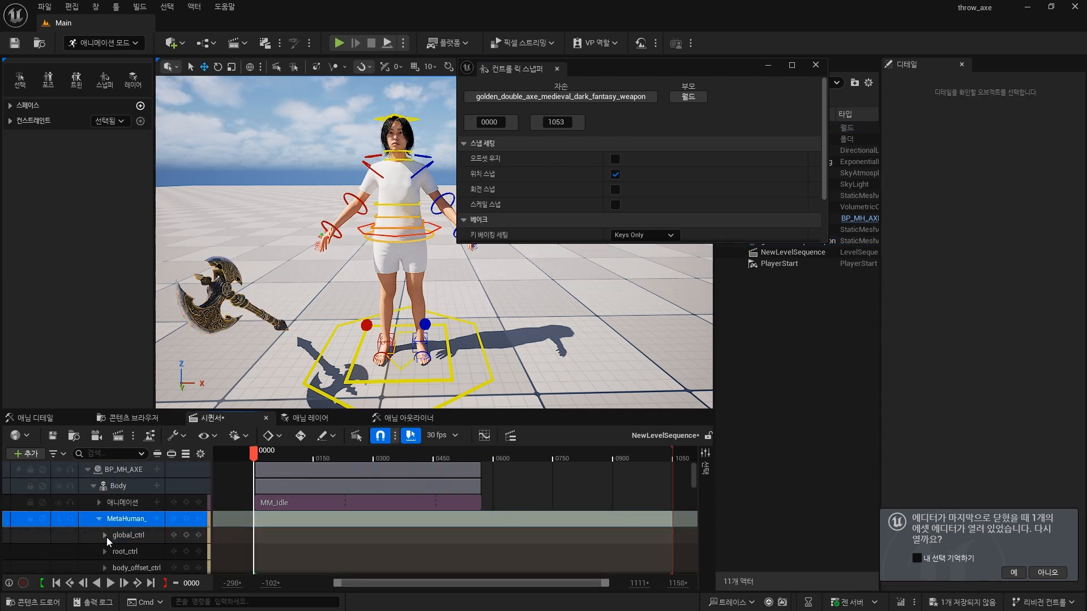
scroll(131, 532, down, 2)
scroll(131, 532, down, 5)
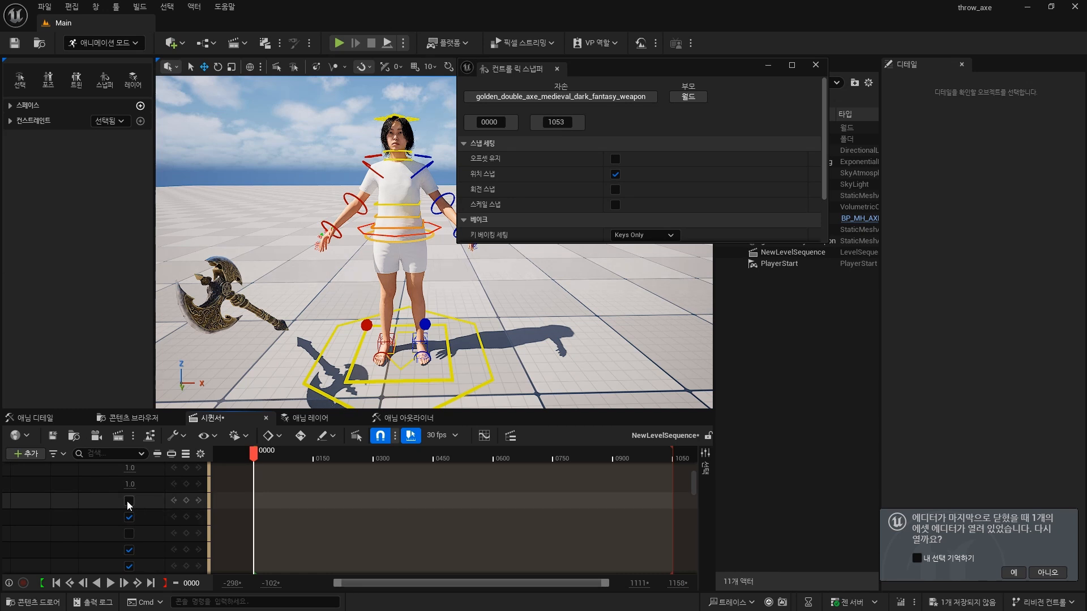
click(129, 534)
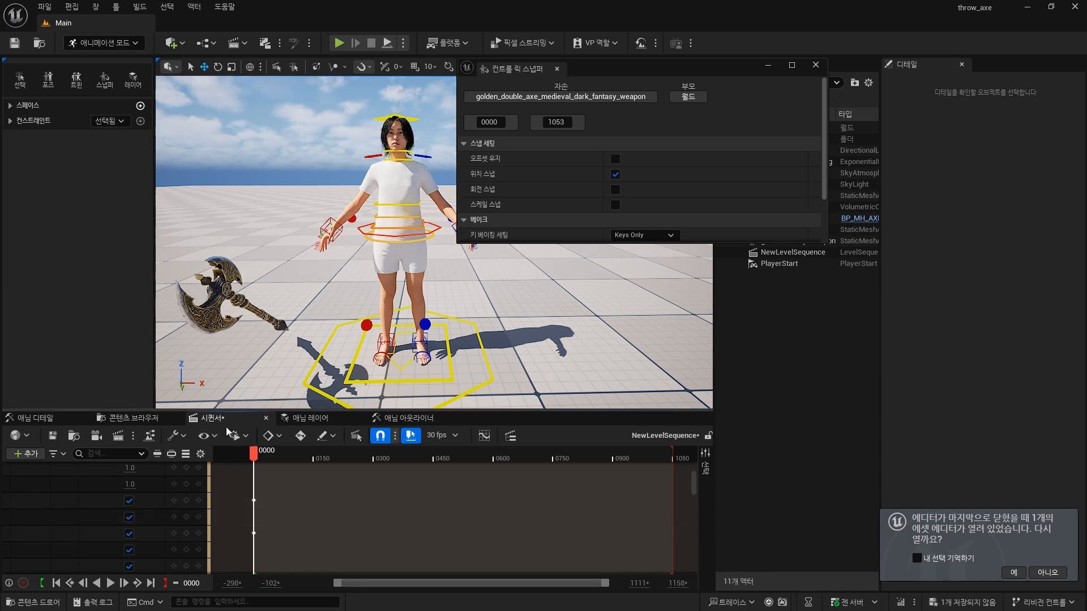
Step: Snap the axe's location to the right hand control hand_r_ik_ctrl with the Control Rig Snapper, then close the snapper
scroll(126, 492, up, 3)
click(339, 231)
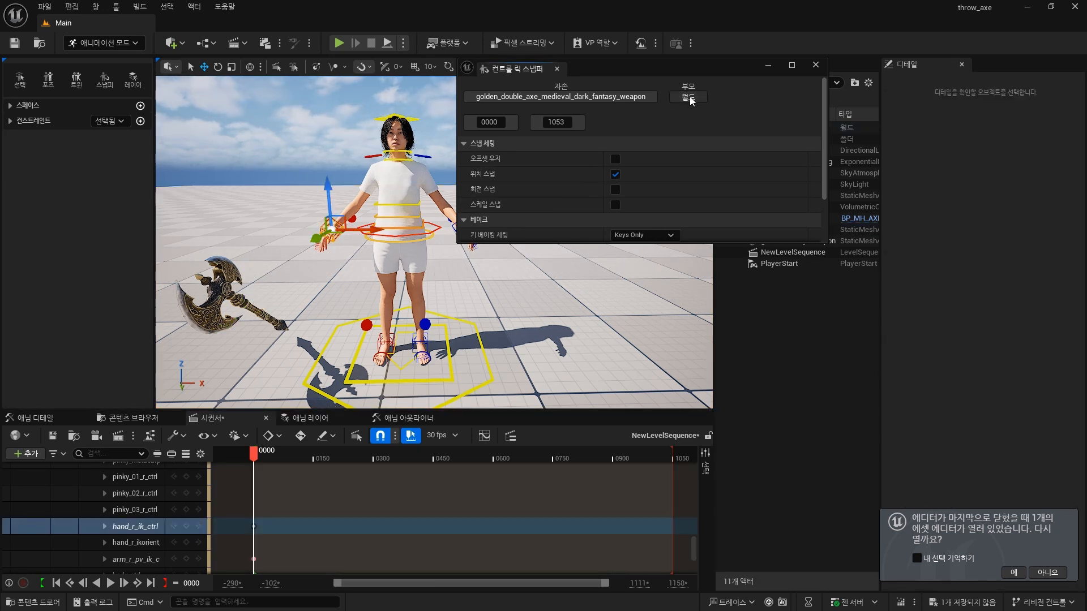
scroll(682, 168, down, 3)
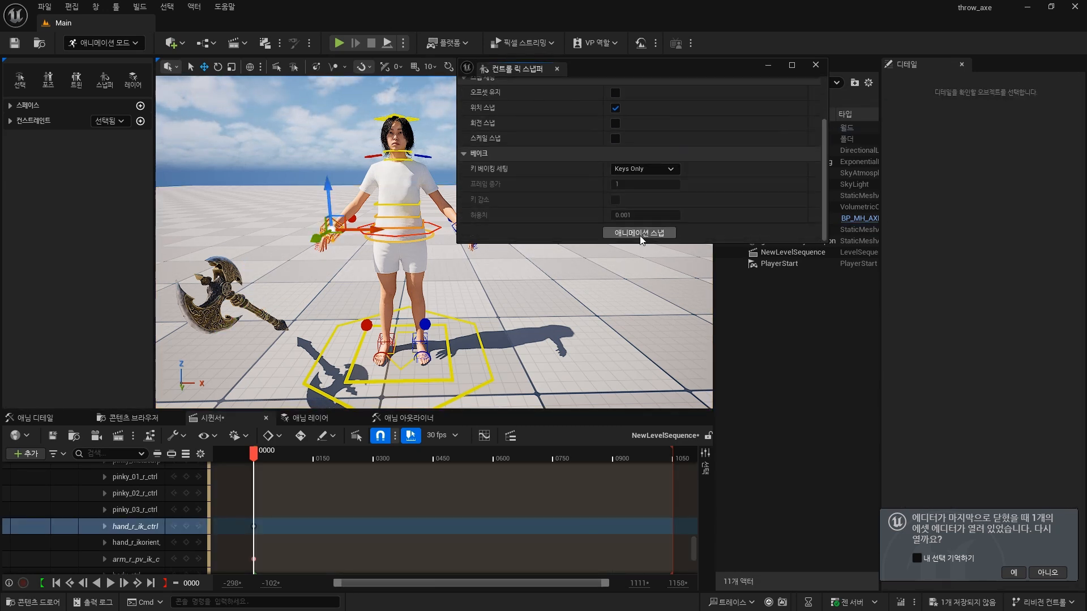
click(210, 304)
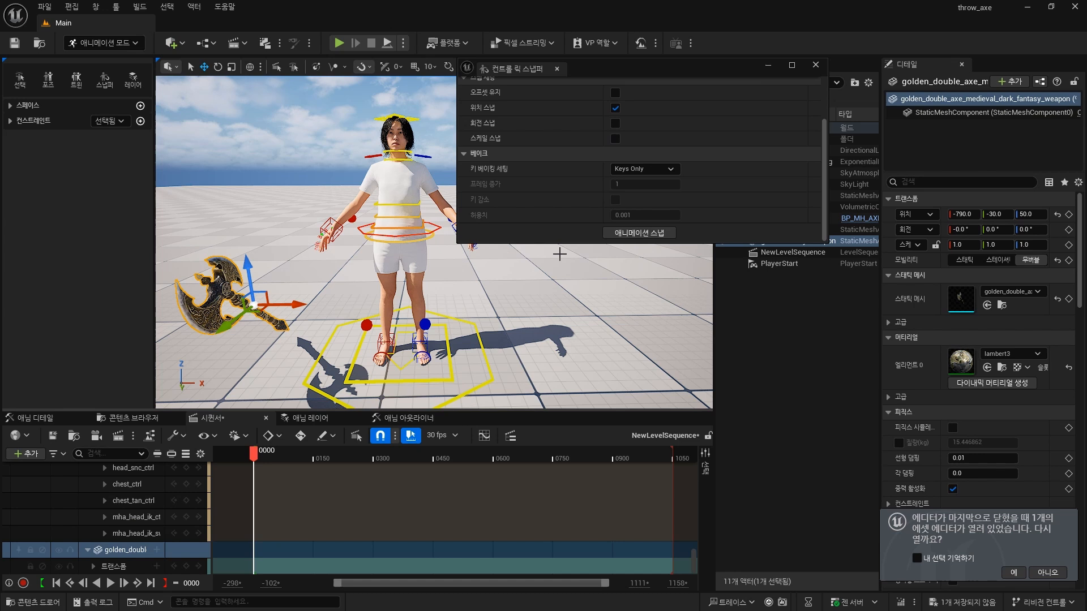
click(638, 236)
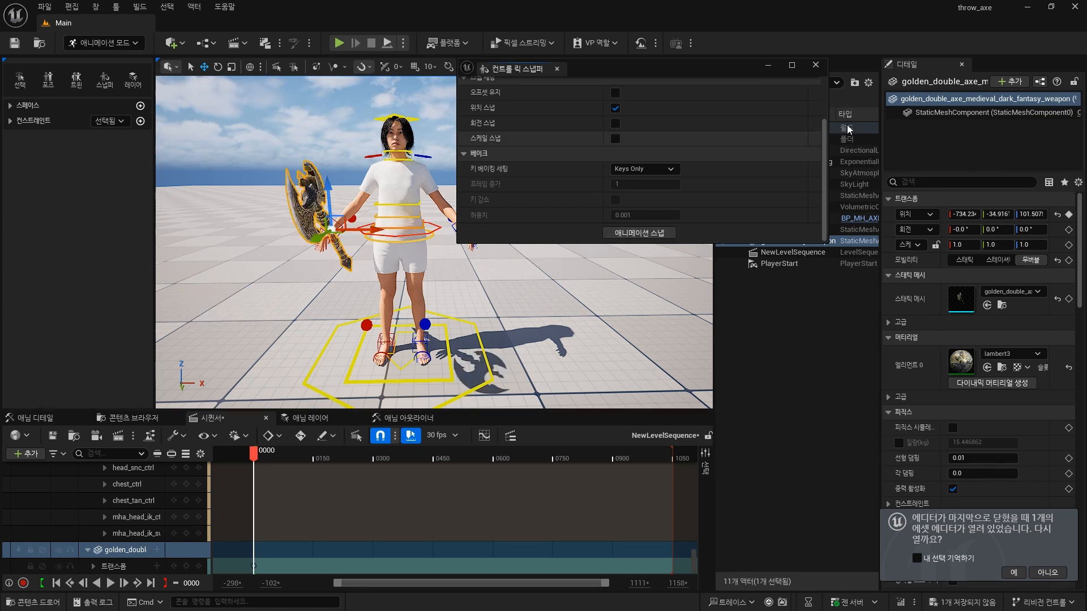
click(821, 68)
Step: Collapse the control rig's tracks, play the sequence to check whether the axe follows the hand, and return to frame 0
click(104, 501)
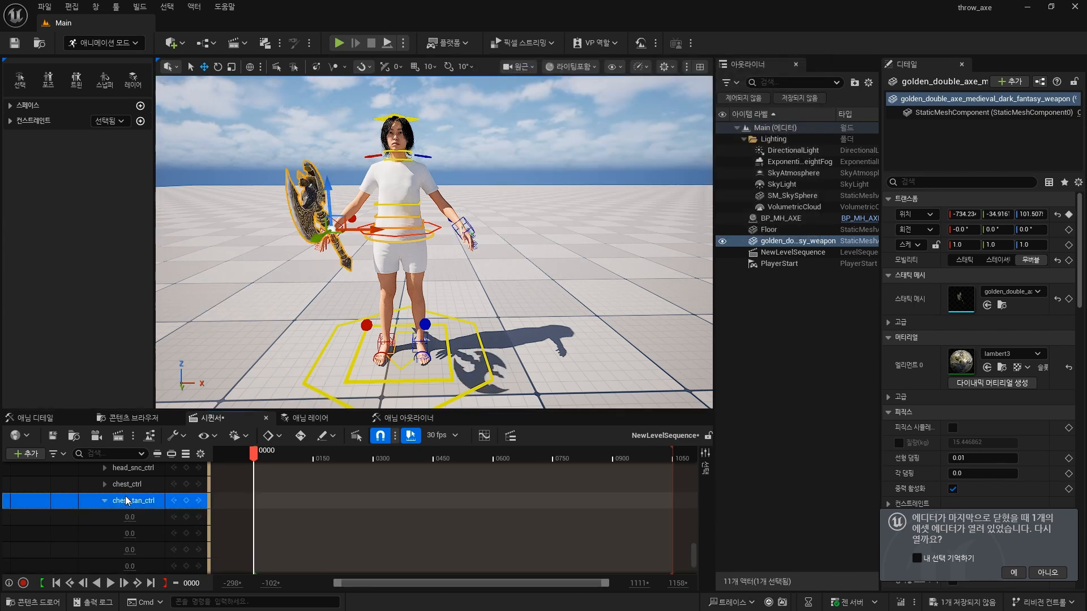
key(Left)
key(Left)
key(Left)
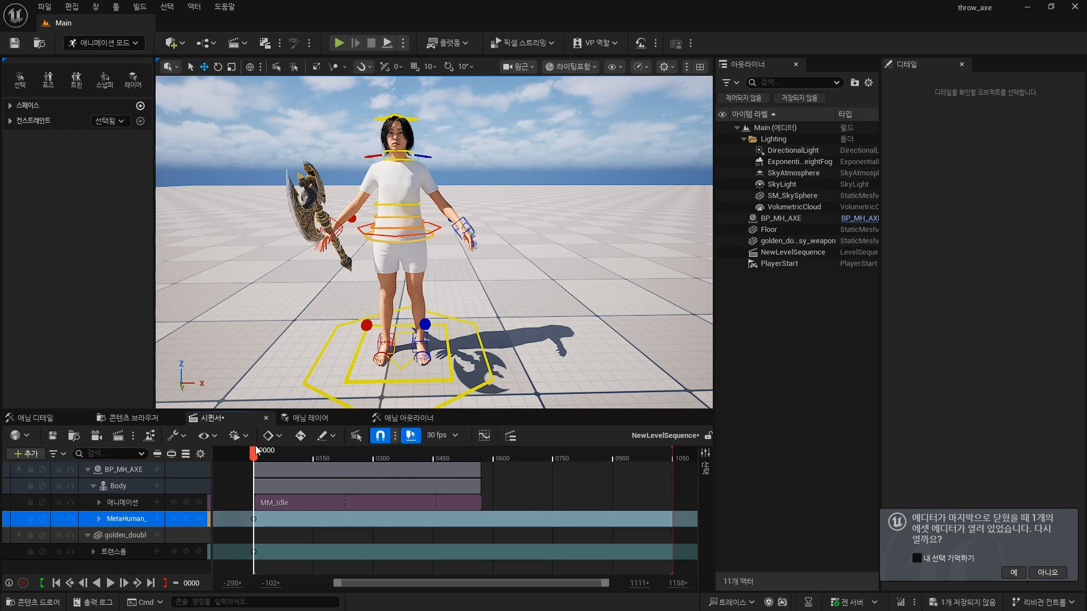
drag(256, 451, 257, 456)
key(space)
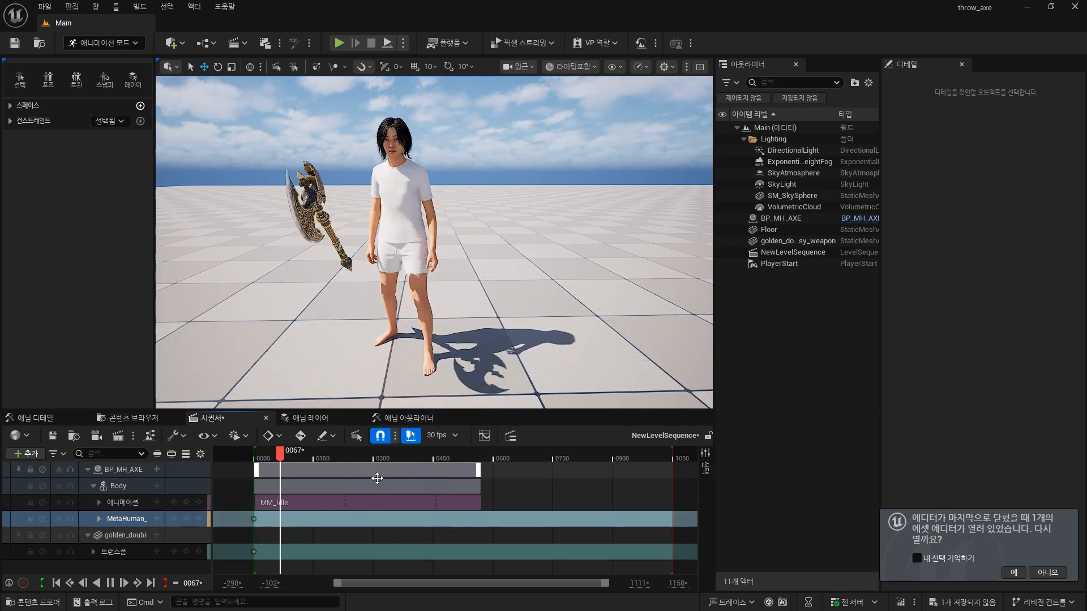
key(space)
right_drag(385, 334, 410, 334)
drag(280, 457, 253, 461)
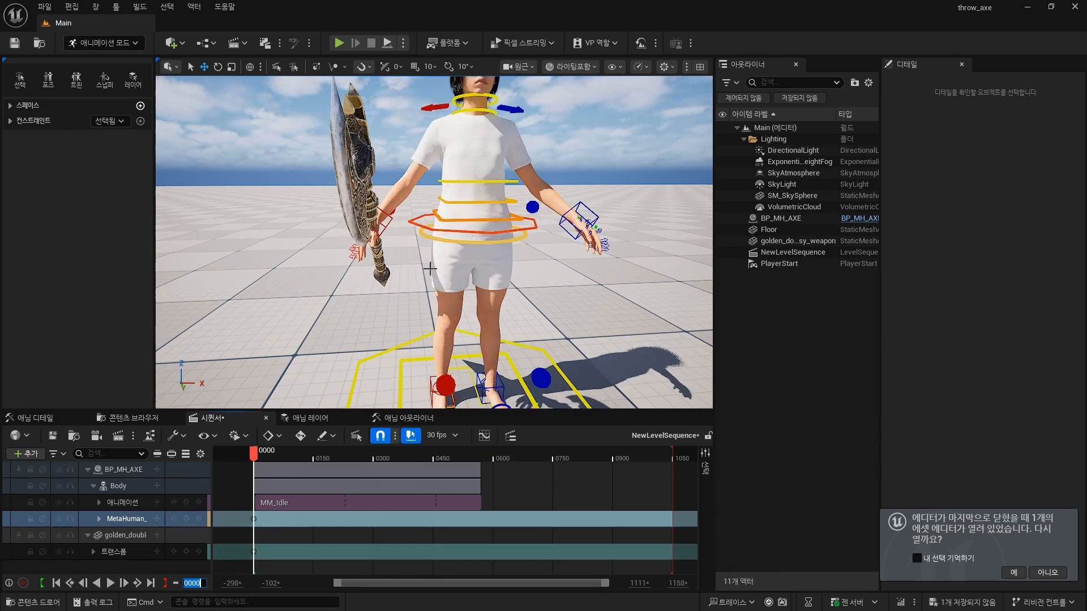
Step: Add a Parent constraint to the axe with hand_r_ik_ctrl as its parent at frame 0
right_drag(430, 269, 343, 254)
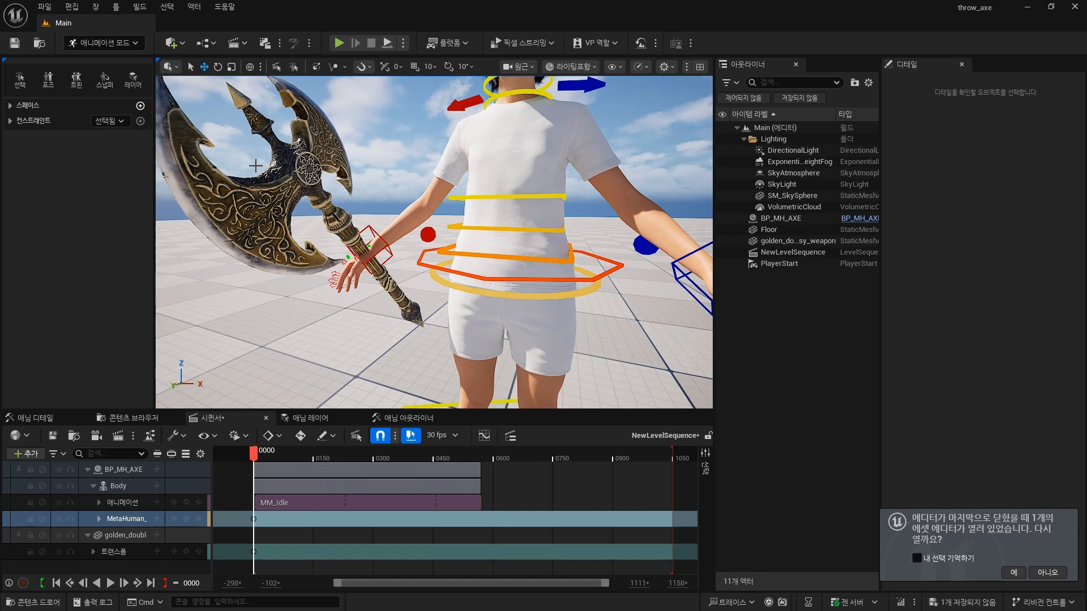
click(238, 186)
click(140, 122)
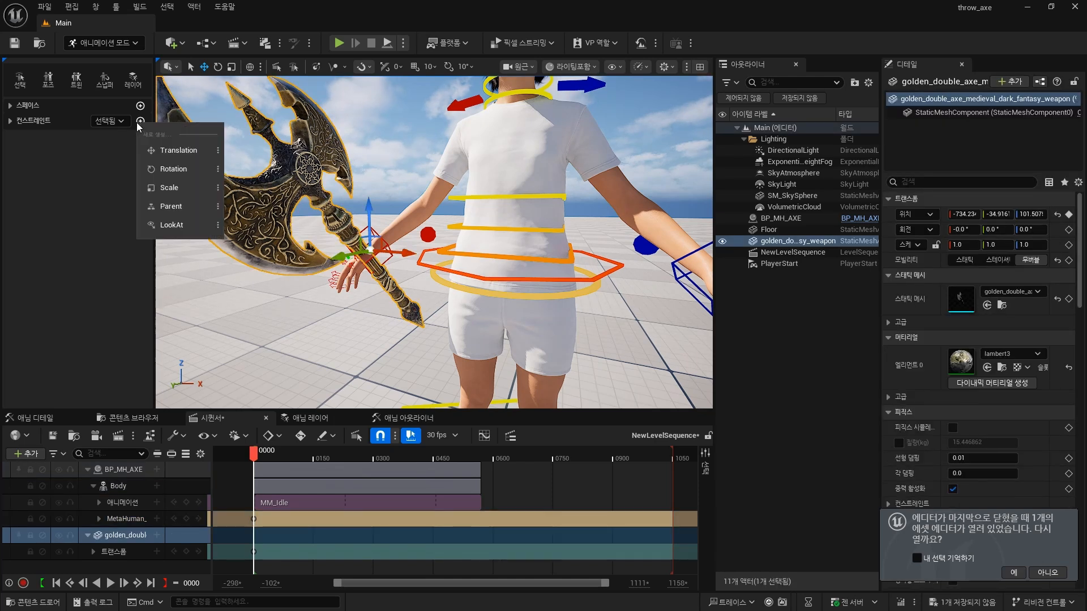
click(202, 208)
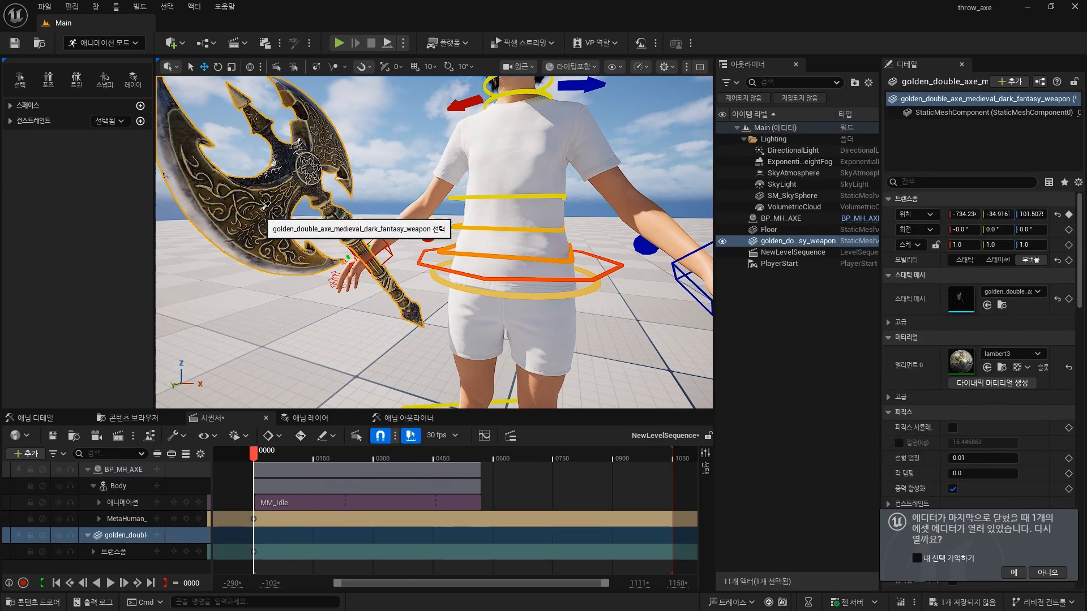
click(389, 240)
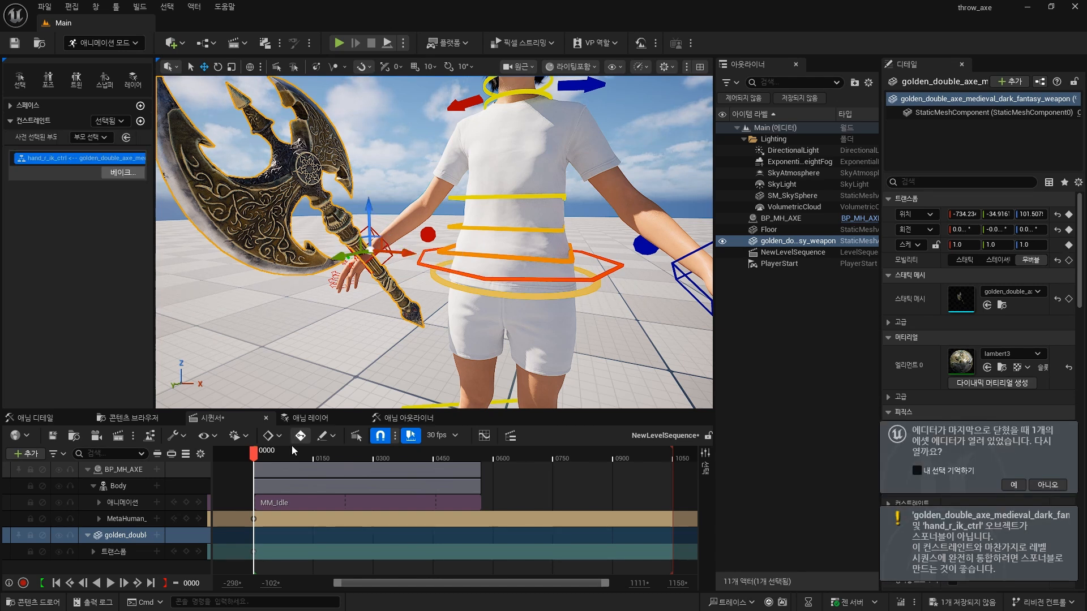
drag(153, 157, 340, 161)
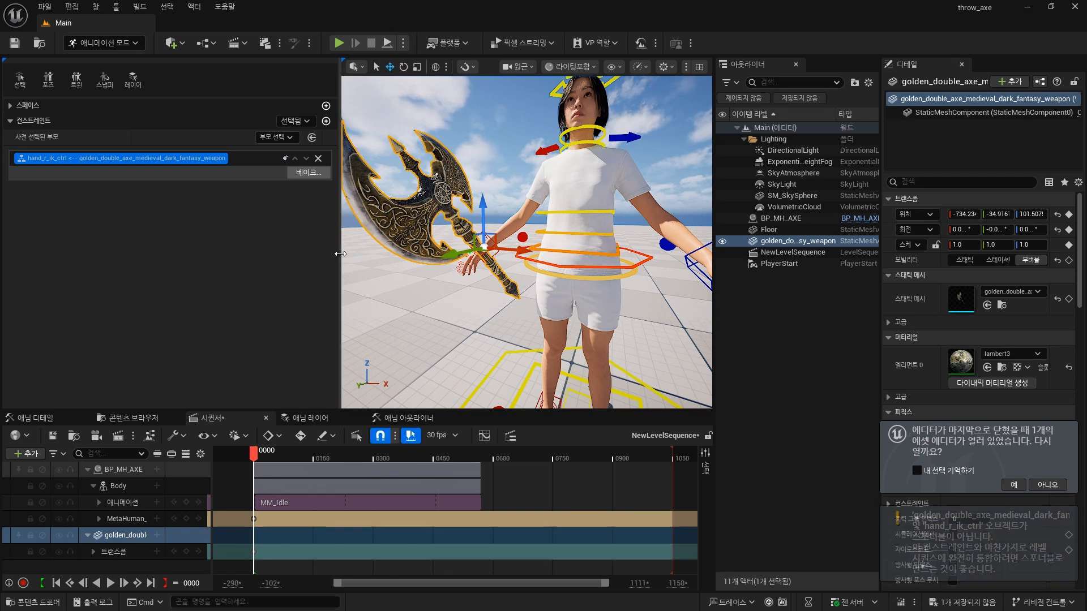
drag(339, 243, 119, 246)
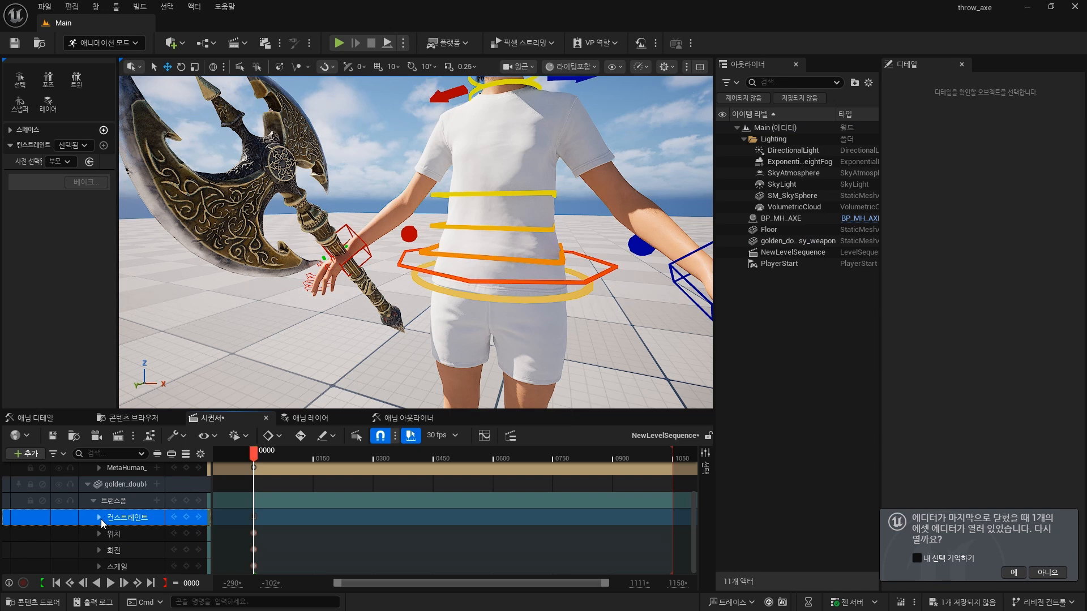
Step: Expand the axe's constraint track and play the opening frames to check how the axe follows the hand
click(100, 517)
scroll(159, 515, down, 1)
click(261, 458)
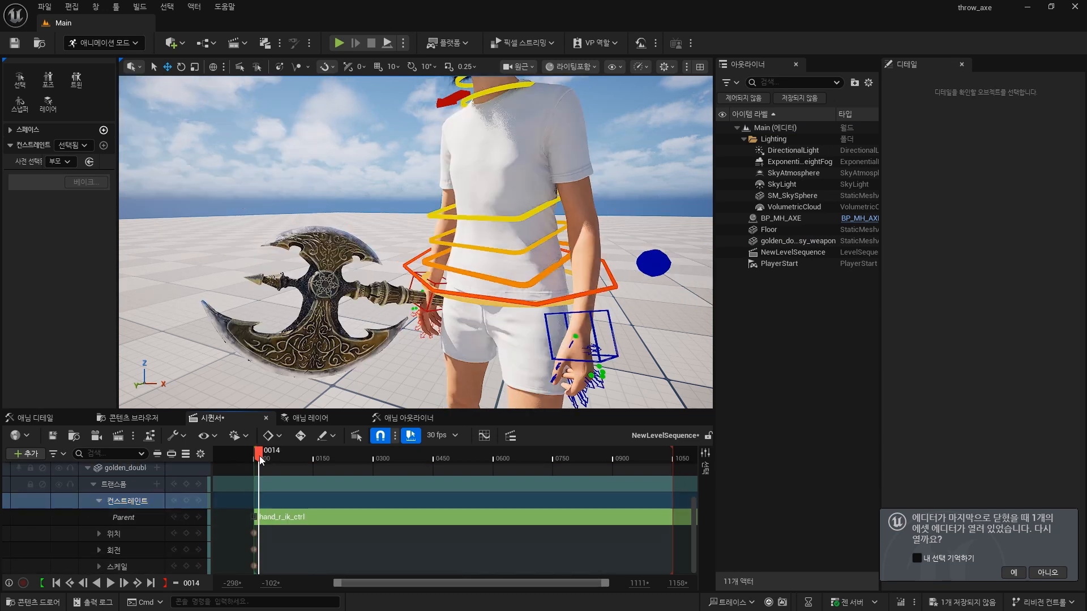
key(space)
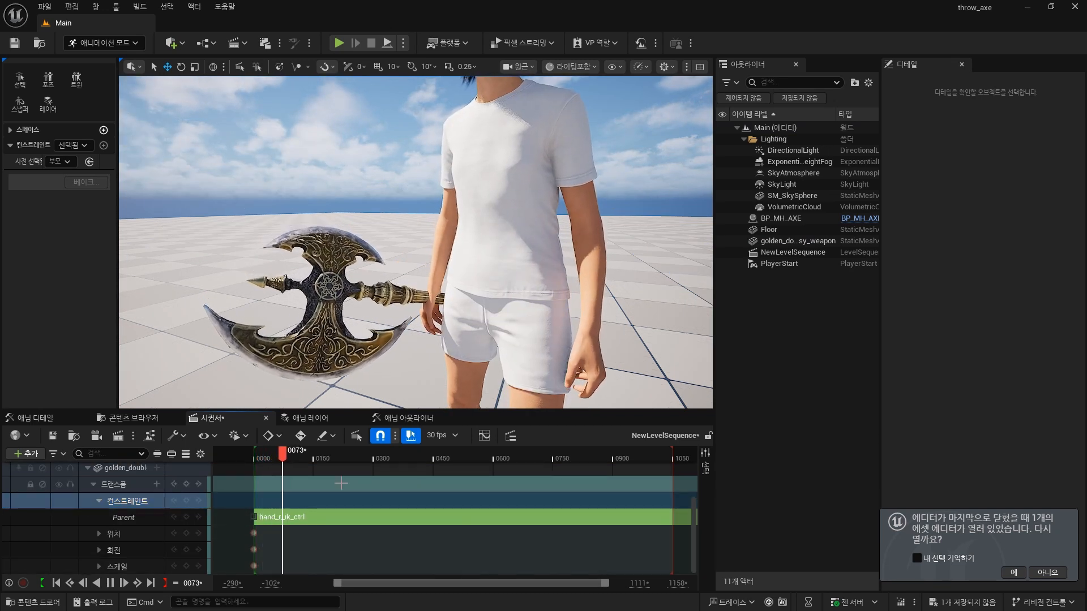
key(space)
click(260, 458)
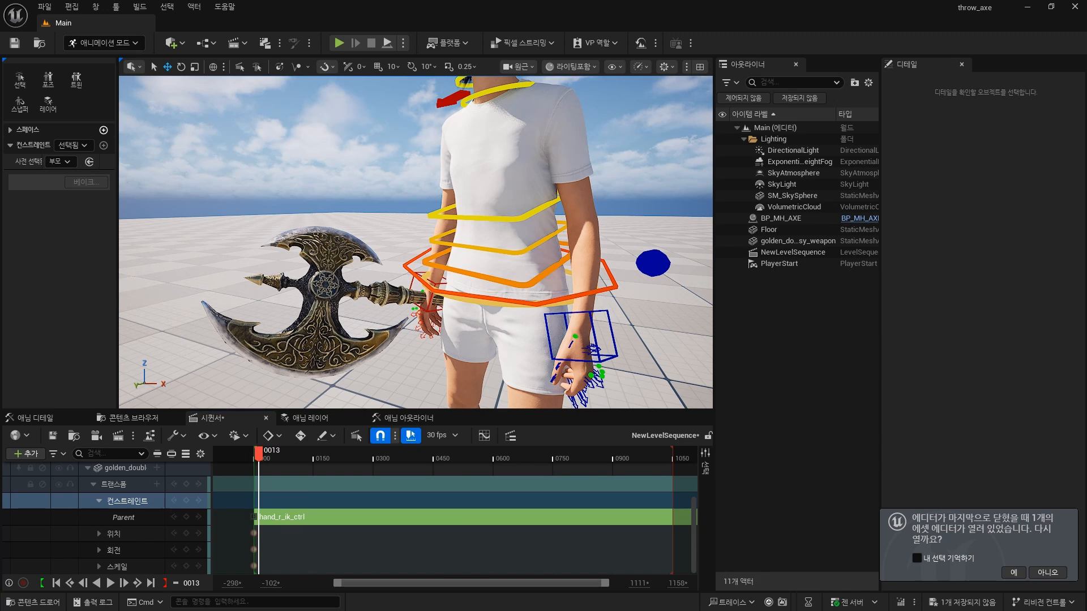
Step: Return to frame 0 and move and rotate the axe so its handle lies against the right palm
click(337, 270)
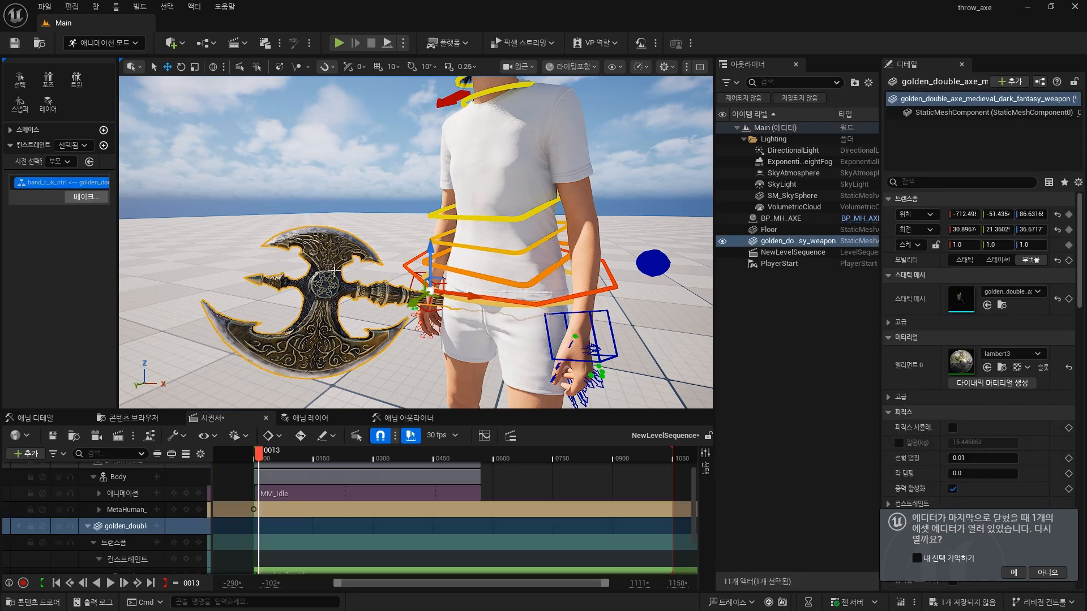
click(253, 510)
click(378, 334)
click(371, 289)
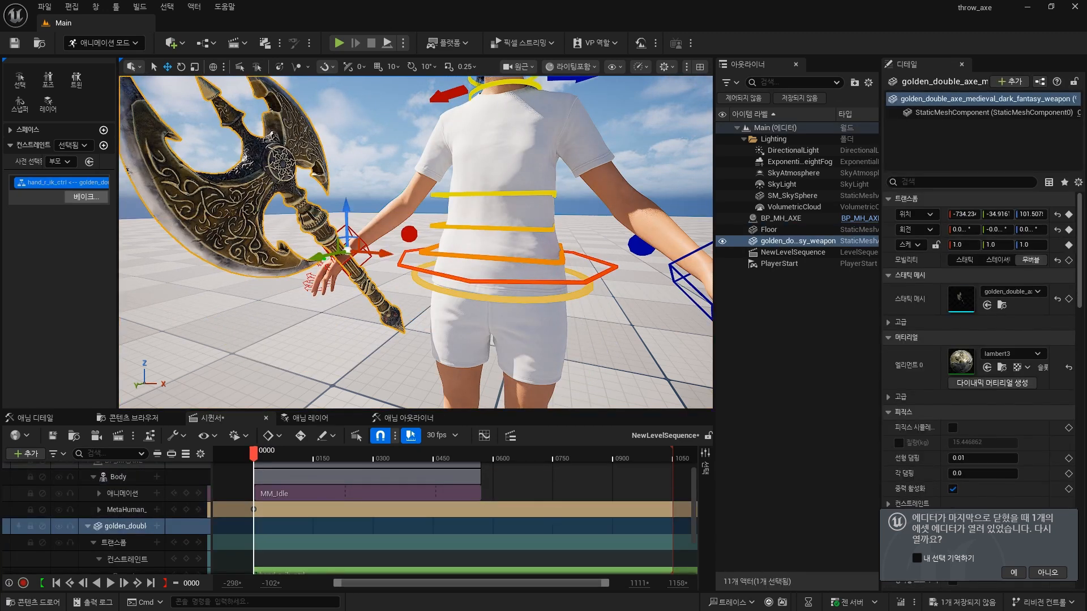
scroll(363, 255, up, 5)
right_drag(388, 229, 365, 240)
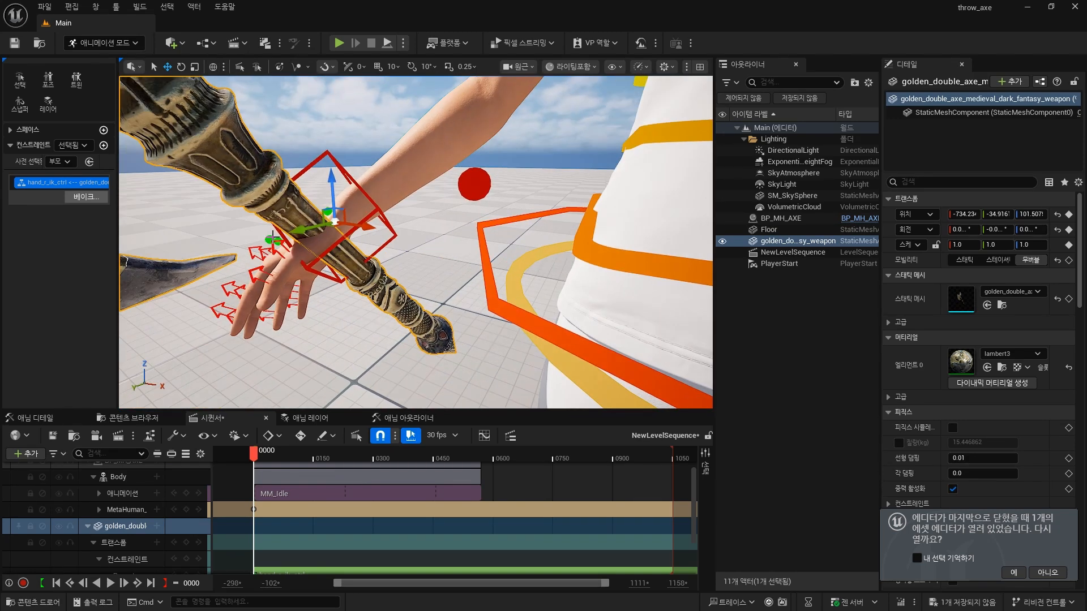
drag(311, 222, 253, 251)
right_drag(253, 250, 188, 245)
drag(407, 249, 267, 112)
drag(325, 113, 266, 101)
right_drag(266, 101, 484, 144)
drag(484, 145, 518, 161)
right_drag(518, 161, 430, 215)
alt+drag(431, 215, 260, 192)
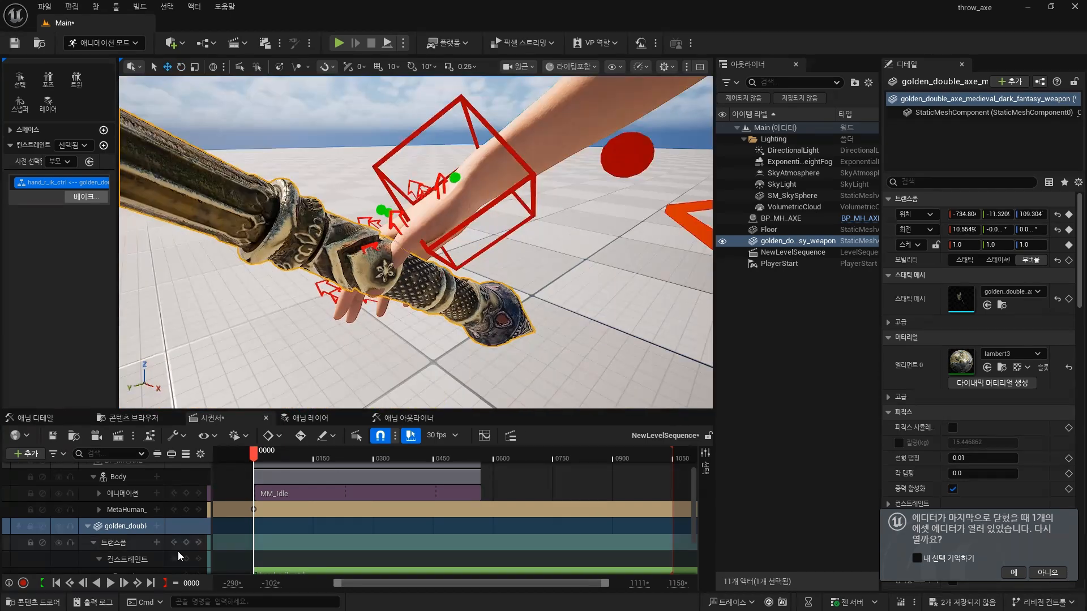
Step: Preview the opening frames to check the axe's placement in the right hand, ending back at frame 0
key(space)
right_drag(416, 242, 373, 237)
key(e)
click(257, 453)
drag(257, 454, 253, 453)
key(Escape)
Step: Rotate thumb_02_r_ctrl toward the axe handle and key it at frame 0
right_drag(362, 255, 447, 255)
click(480, 236)
drag(450, 303, 459, 286)
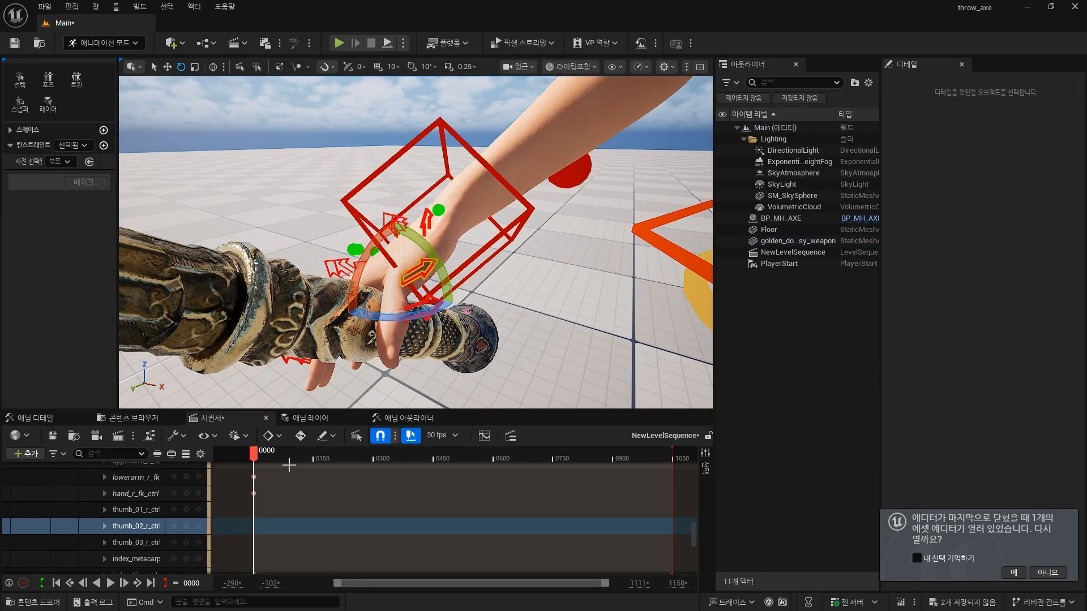
click(186, 526)
Step: Switch to local rotation, curl index_01_r_ctrl and index_02_r_ctrl around the handle, and key both at frame 0
alt+drag(397, 254, 509, 238)
click(432, 181)
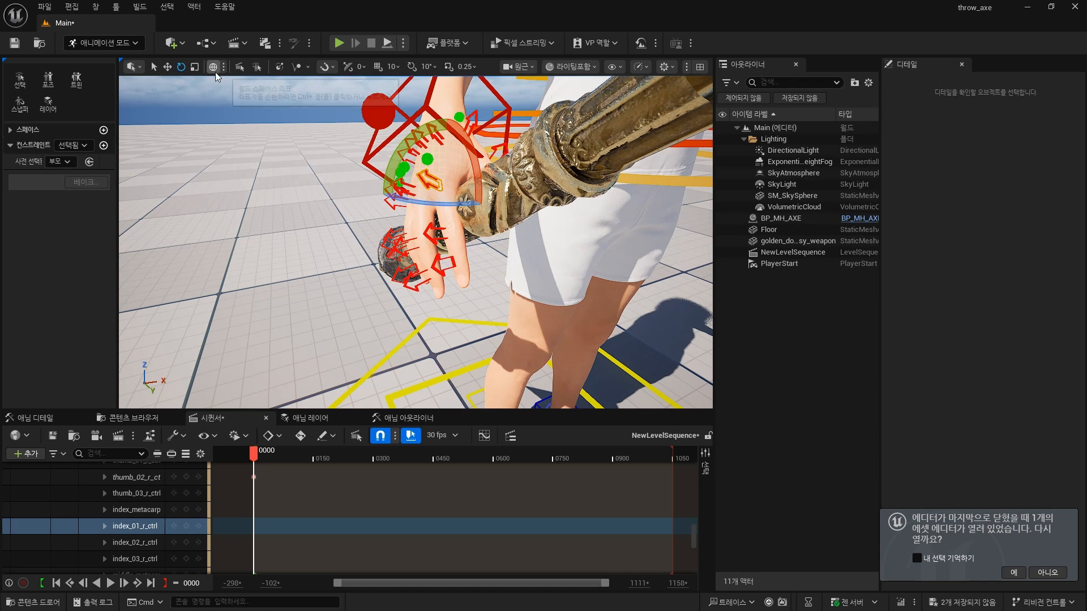
drag(440, 237, 436, 241)
alt+drag(436, 227, 369, 249)
click(187, 525)
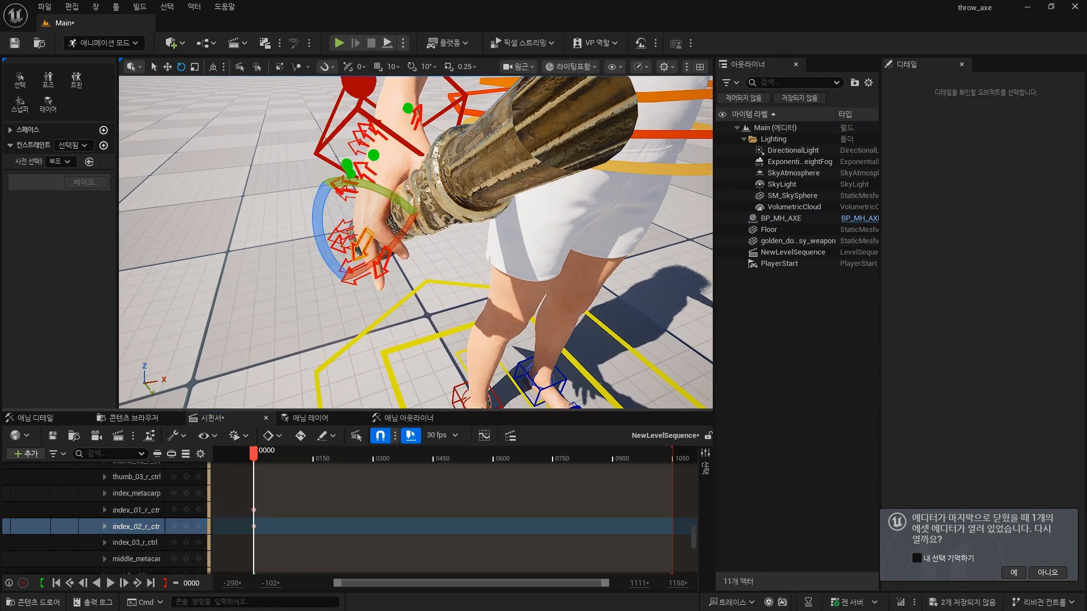
key(s)
Step: Curl the right middle finger around the handle with middle_01_r_ctrl and middle_02_r_ctrl, keying both at frame 0
click(368, 172)
drag(391, 137, 430, 147)
click(389, 181)
drag(430, 147, 458, 164)
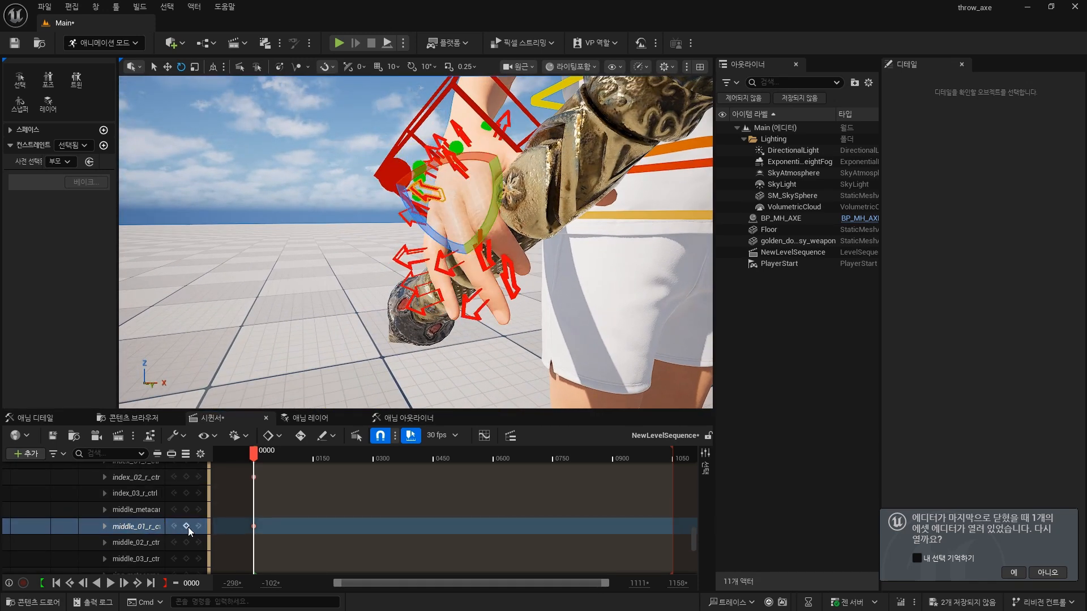
click(186, 527)
click(452, 251)
alt+drag(453, 252, 526, 193)
key(s)
Step: Curl the right ring finger with ring_01_r_ctrl and ring_02_r_ctrl and key both at frame 0
click(498, 218)
click(186, 527)
click(548, 268)
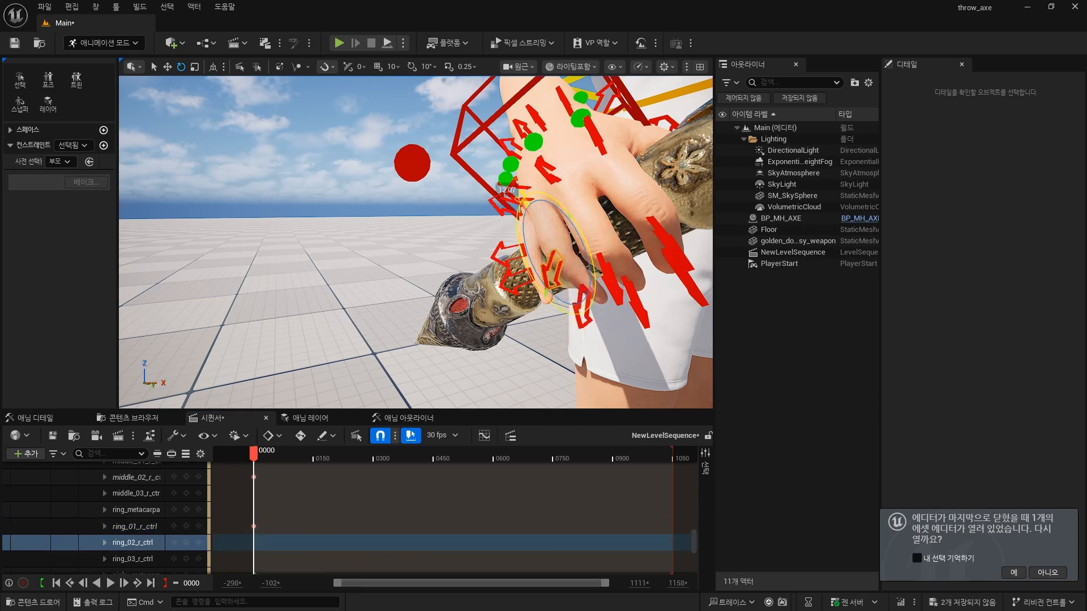
click(187, 543)
Step: Curl the right little finger around the handle with pinky_01_r_ctrl and pinky_02_r_ctrl, keying both at frame 0
click(501, 206)
click(186, 526)
right_drag(396, 351, 413, 368)
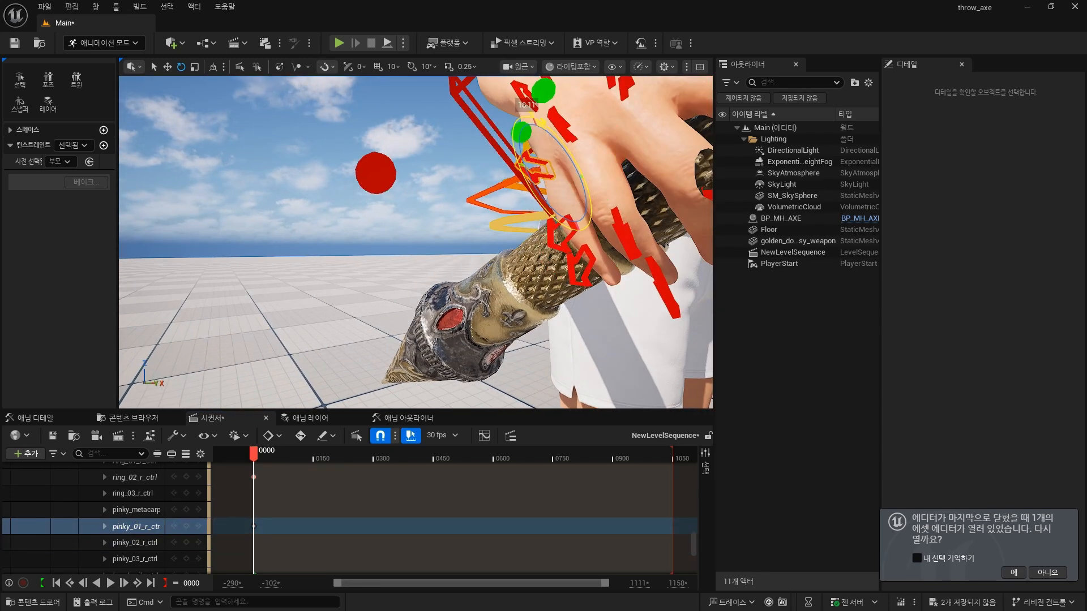
drag(540, 121, 544, 136)
alt+drag(396, 339, 431, 283)
click(499, 283)
drag(510, 243, 518, 266)
click(186, 543)
alt+drag(396, 339, 362, 328)
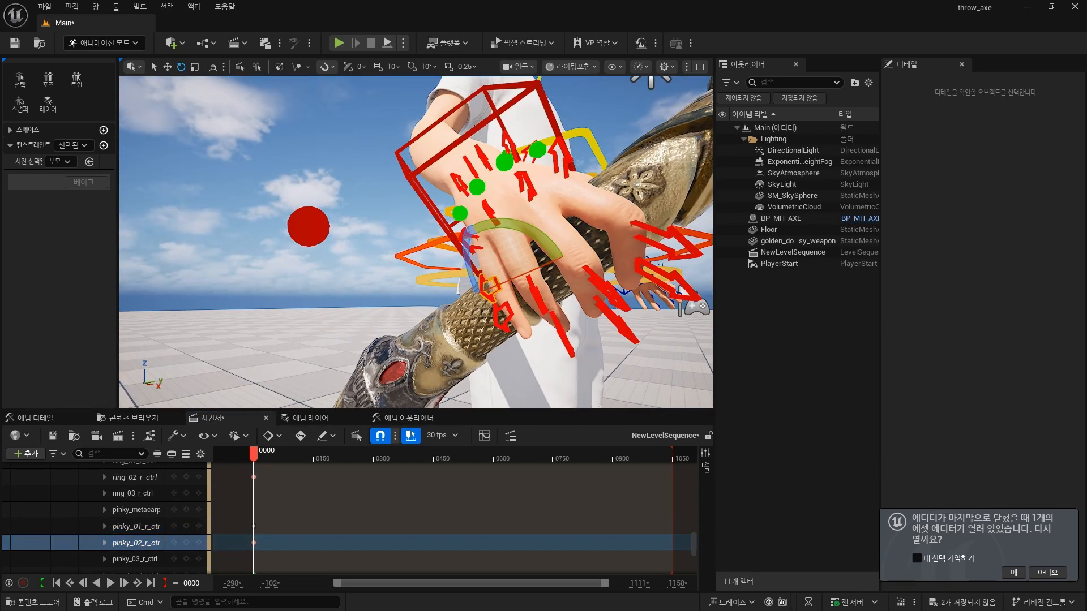
Step: Adjust one further finger control of the right hand and key it at frame 0
mouse_move(407, 277)
right_down()
mouse_move(453, 283)
mouse_move(430, 294)
mouse_move(397, 283)
right_up()
click(434, 280)
click(187, 526)
Step: Go to frame 49, select the axe and rotate it to line up with the closed right hand
drag(254, 454, 266, 454)
mouse_move(396, 283)
right_down()
mouse_move(363, 289)
mouse_move(408, 283)
right_up()
drag(266, 454, 273, 454)
right_drag(408, 283, 453, 294)
click(491, 262)
drag(447, 217, 487, 253)
right_drag(487, 252, 396, 283)
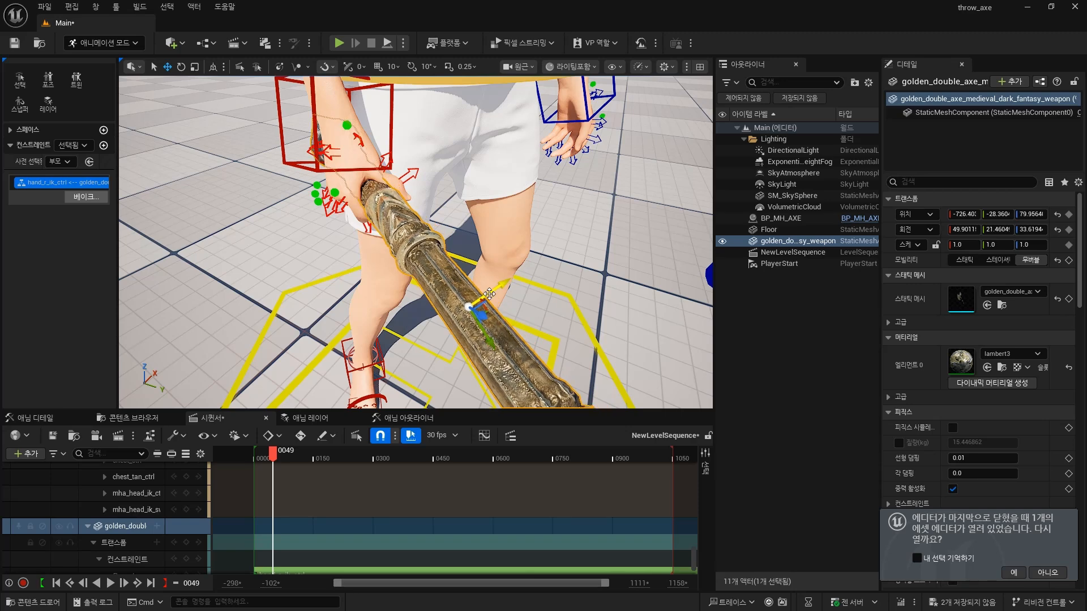
right_drag(396, 283, 487, 294)
key(e)
drag(498, 297, 523, 300)
mouse_move(523, 300)
right_down()
mouse_move(453, 283)
mouse_move(510, 294)
right_up()
Step: Shift the axe and refine its tilt so the handle passes through the right fist
key(w)
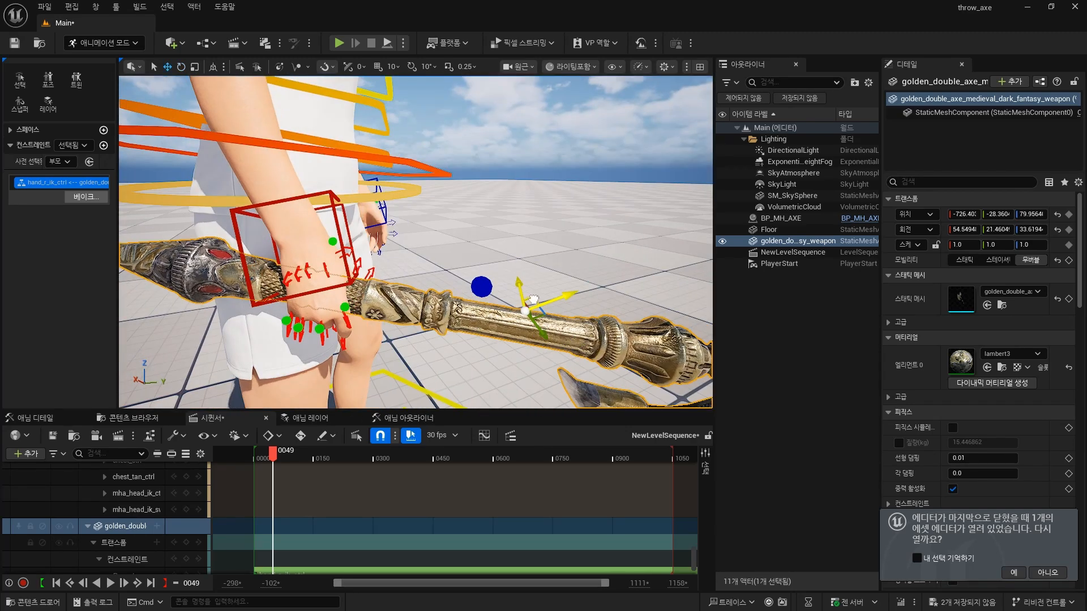
alt+drag(528, 304, 481, 309)
drag(534, 341, 538, 338)
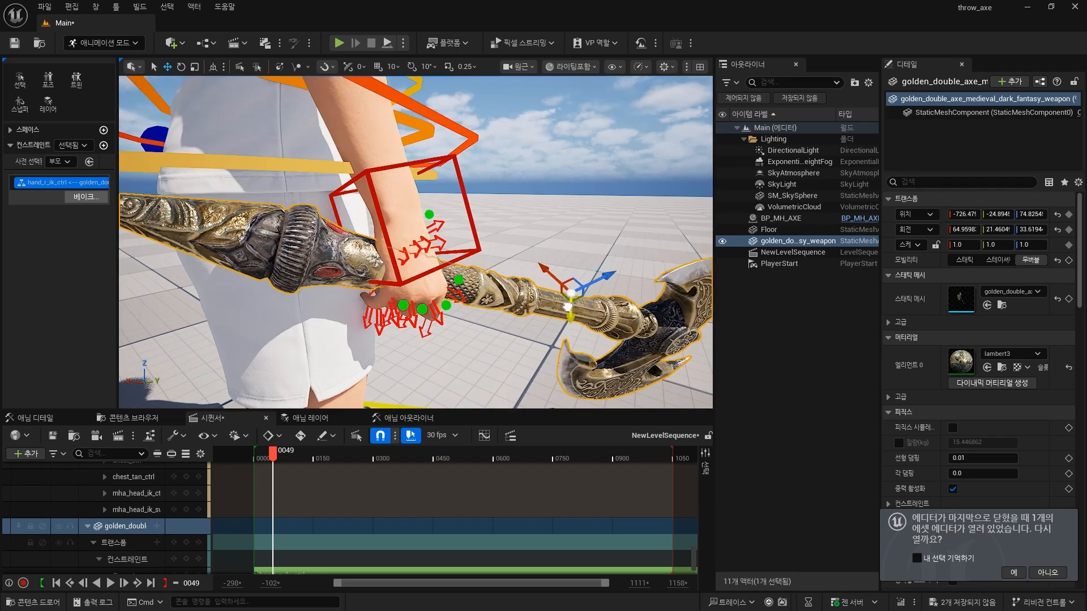
right_drag(415, 244, 419, 283)
Step: Key the axe's transform at frame 49, delete its old frame 0 keys and move the new keys to frame 0
scroll(192, 507, down, 2)
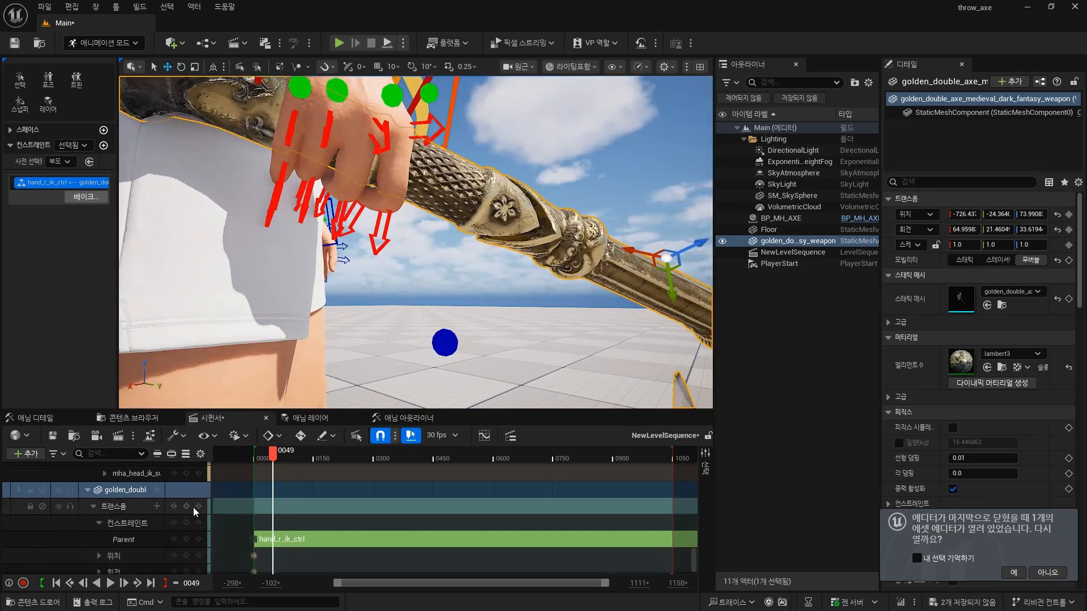
click(187, 507)
scroll(320, 529, down, 2)
drag(238, 524, 285, 583)
key(Delete)
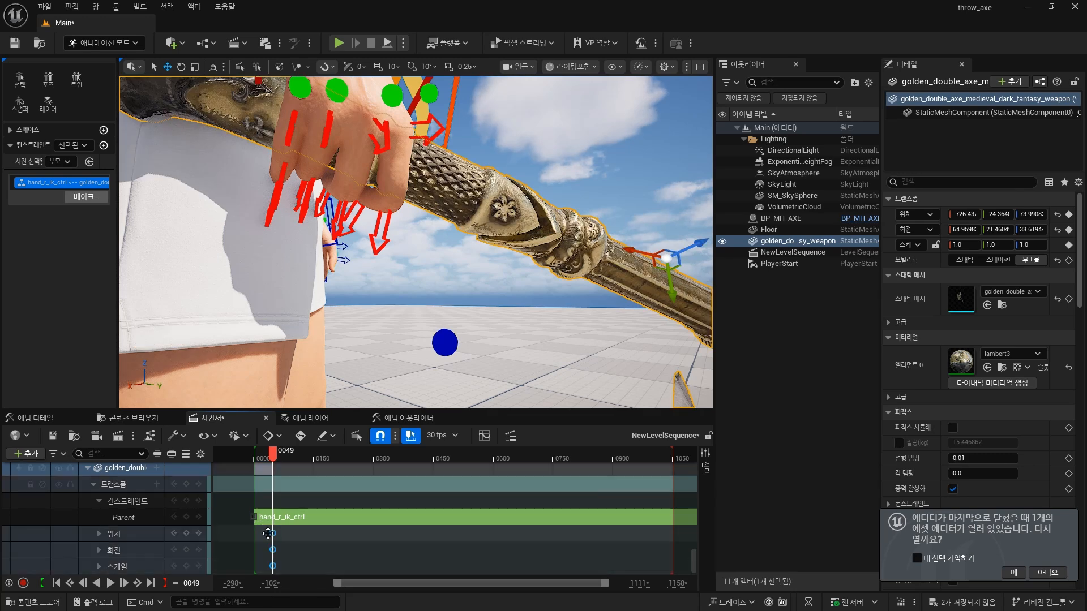
drag(273, 534, 253, 534)
Step: Play and scrub the sequence to check the adjusted axe grip
right_drag(416, 244, 340, 266)
key(space)
drag(314, 454, 286, 454)
Step: At frame 0, rotate the right thumb's tip and middle joint controls to curl them around the axe handle
click(320, 312)
key(e)
click(254, 526)
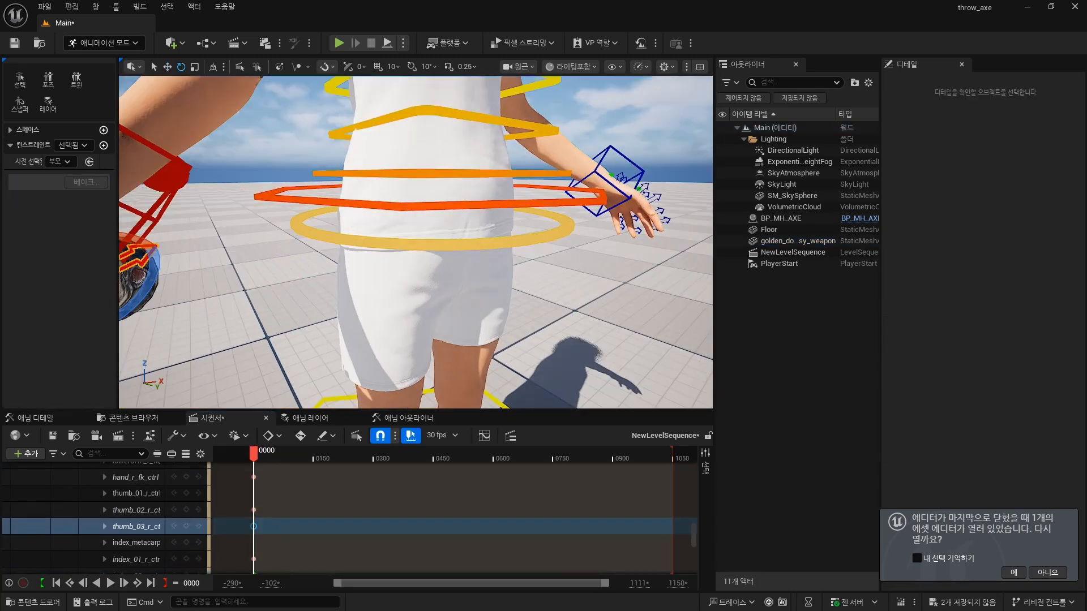
alt+drag(416, 243, 339, 255)
click(334, 249)
scroll(342, 265, down, 2)
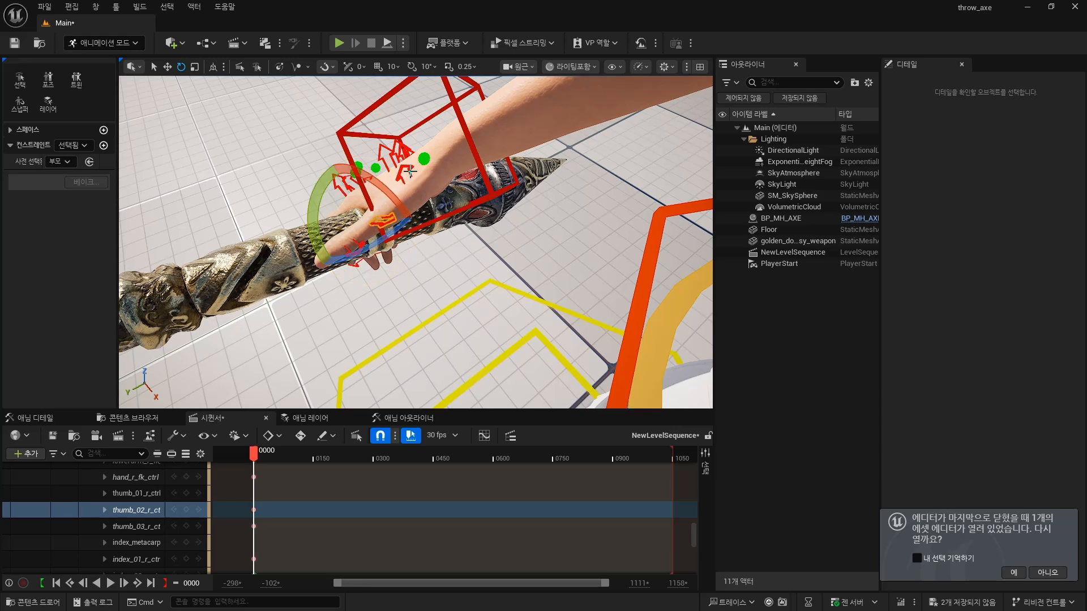
Step: Rotate the right thumb's base control and refine the middle joint so the thumb wraps around the handle
click(393, 234)
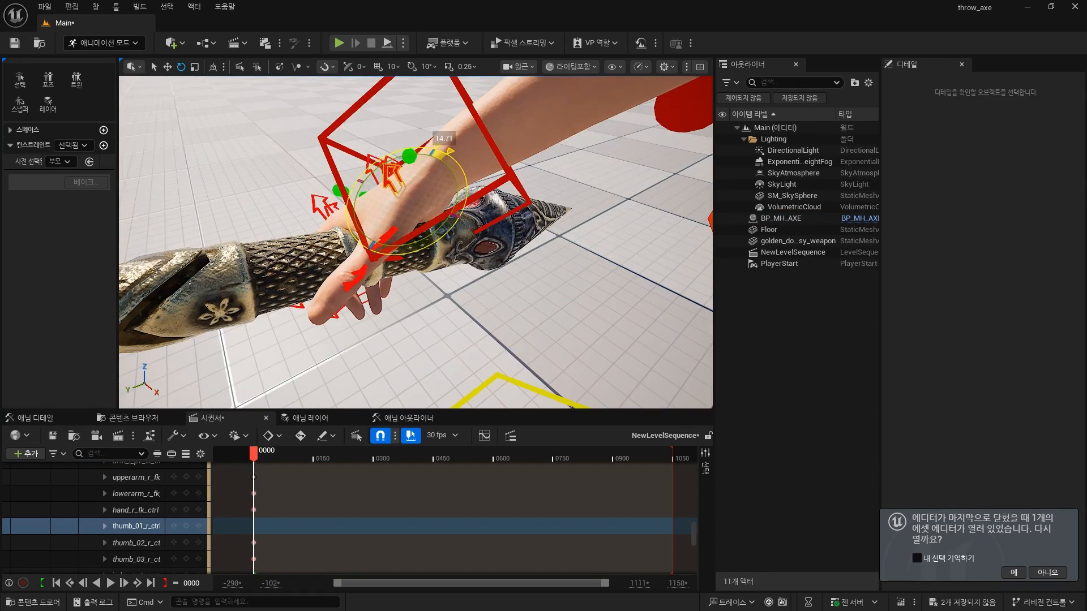
drag(445, 153, 450, 155)
alt+drag(416, 227, 481, 237)
click(479, 255)
drag(498, 286, 469, 317)
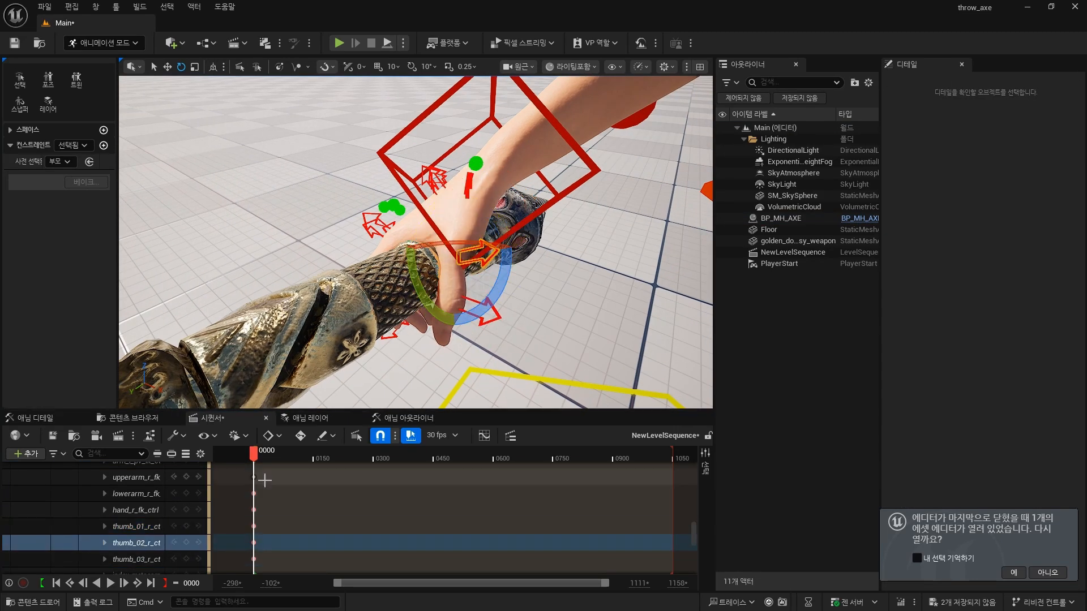
click(471, 302)
Step: Play and scrub the sequence to check the thumb's grip on the axe from several sides
right_drag(363, 255, 422, 238)
key(space)
drag(312, 482, 294, 493)
click(423, 219)
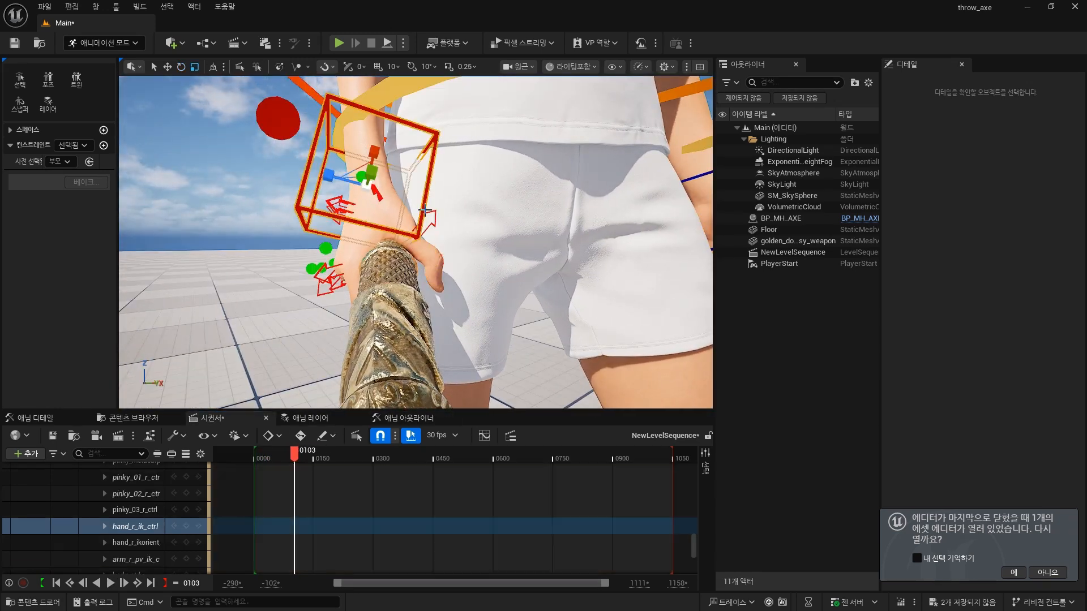
click(432, 221)
click(254, 526)
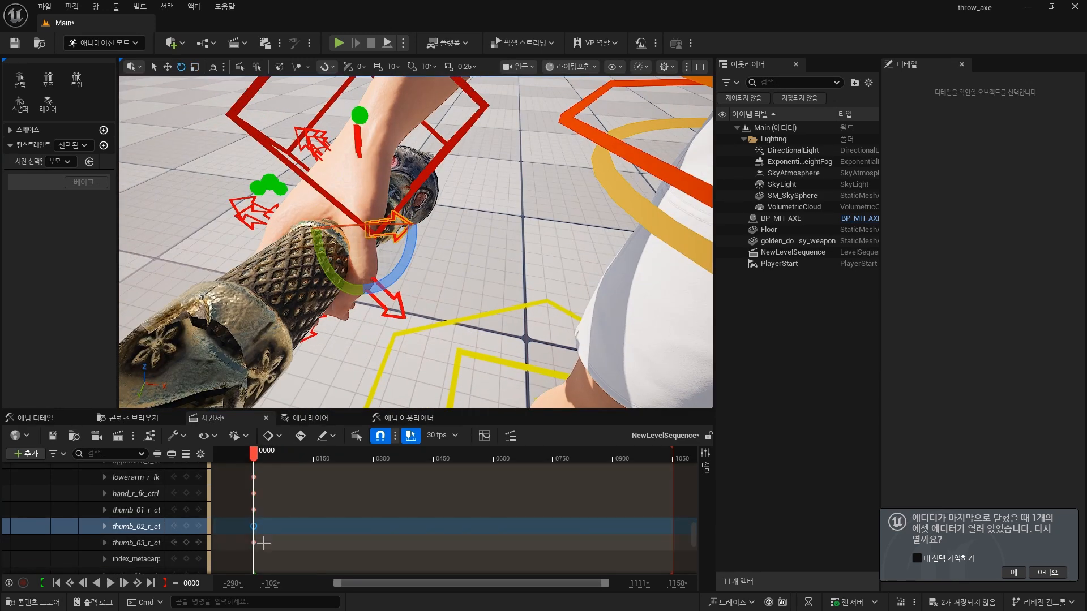
key(space)
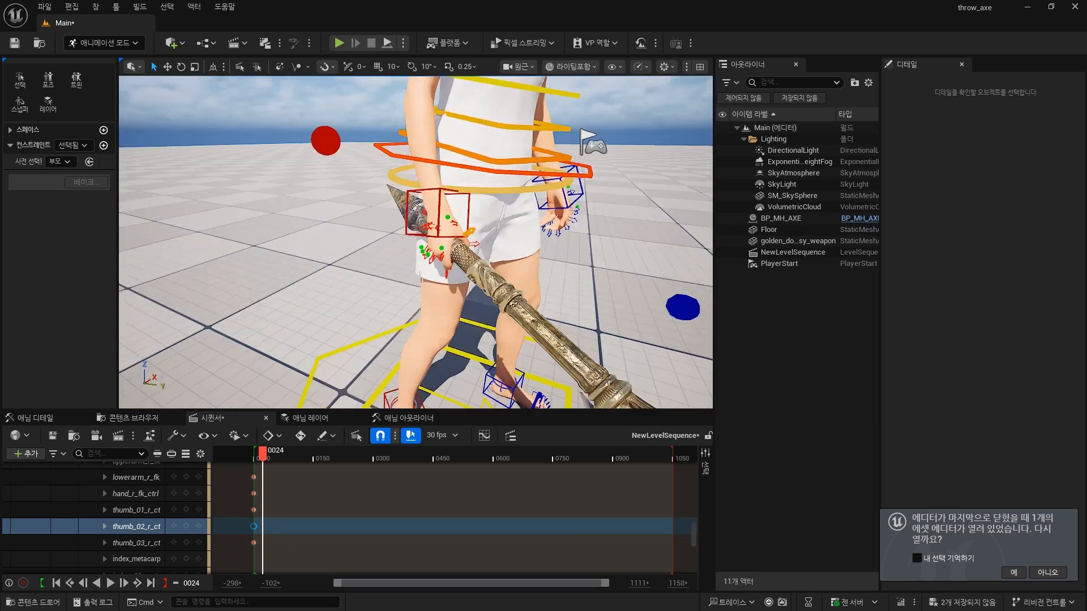
mouse_move(430, 255)
right_down()
mouse_move(481, 258)
mouse_move(442, 272)
mouse_move(441, 286)
mouse_move(419, 272)
right_up()
click(253, 494)
drag(254, 458, 267, 462)
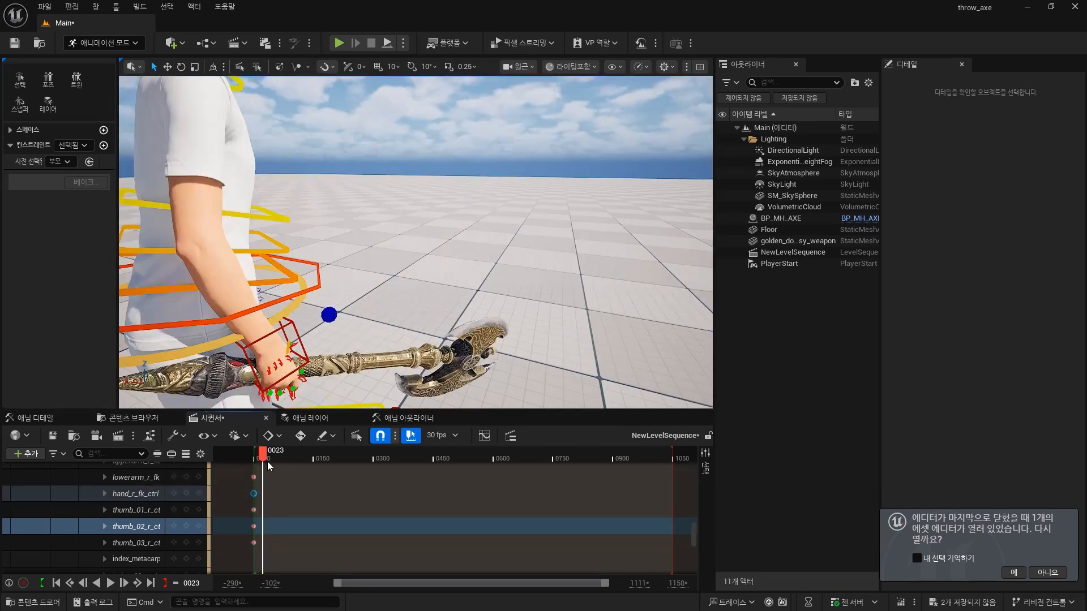
Step: At frame 23, rotate and shift the right hand's IK control to correct the axe's carrying angle, and key it
click(304, 353)
right_drag(340, 317, 362, 289)
key(e)
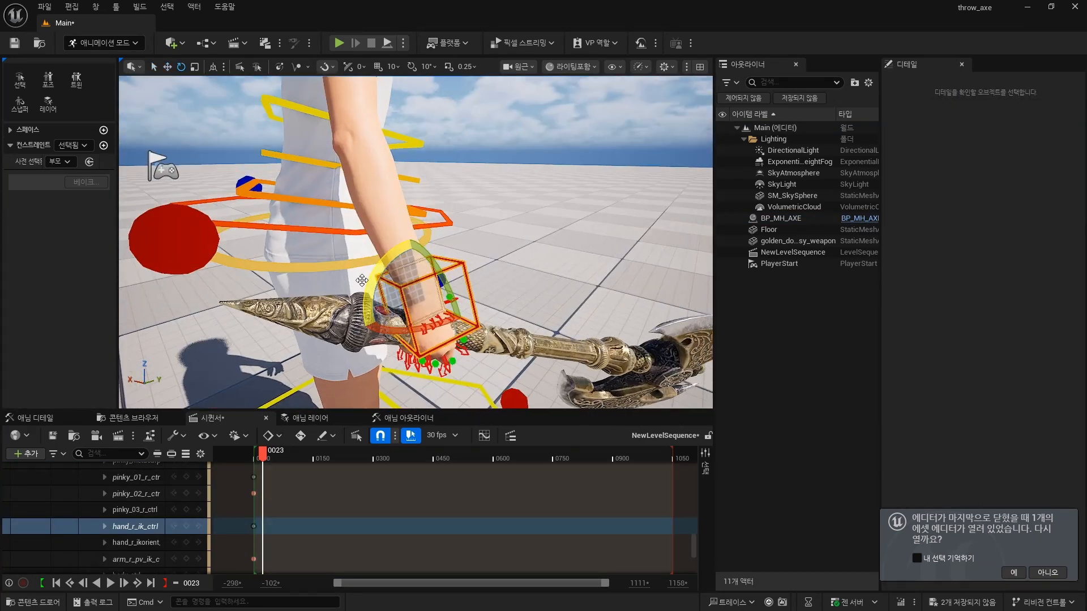
drag(362, 281, 376, 264)
right_drag(377, 263, 442, 283)
key(w)
drag(469, 254, 481, 255)
key(s)
Step: Play the sequence from the start and inspect the corrected hand and axe pose throughout the idle animation
click(254, 457)
key(space)
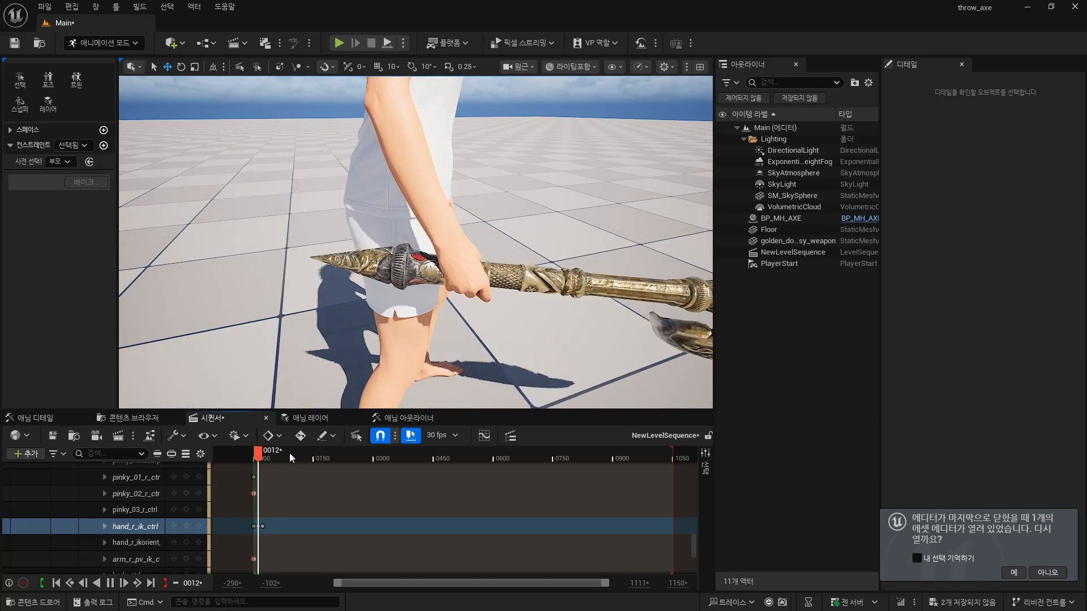
right_drag(391, 340, 406, 383)
drag(317, 460, 297, 467)
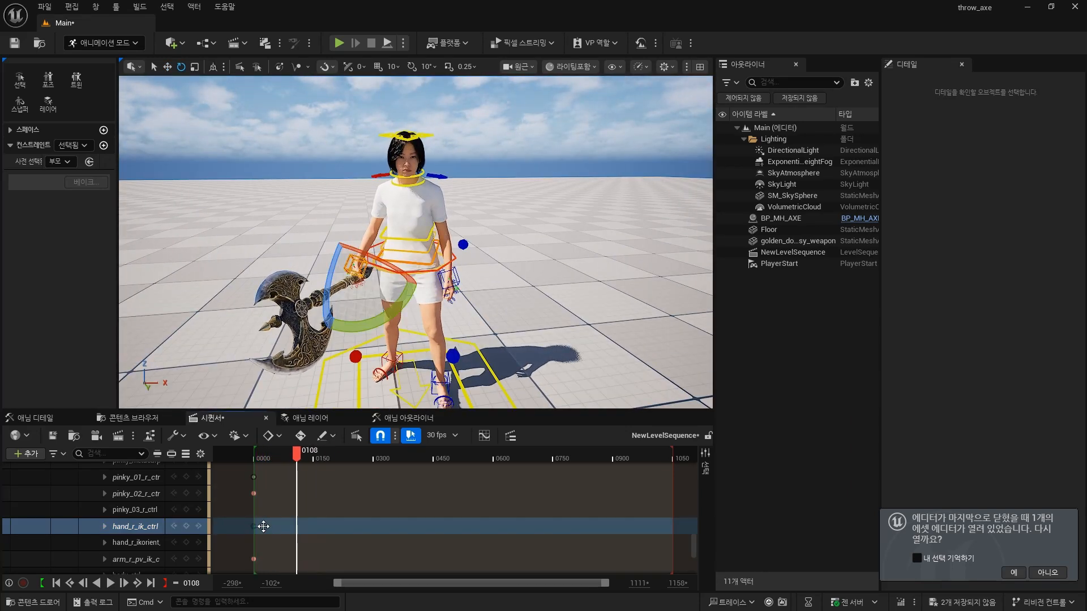
click(264, 458)
key(space)
right_drag(317, 351, 357, 327)
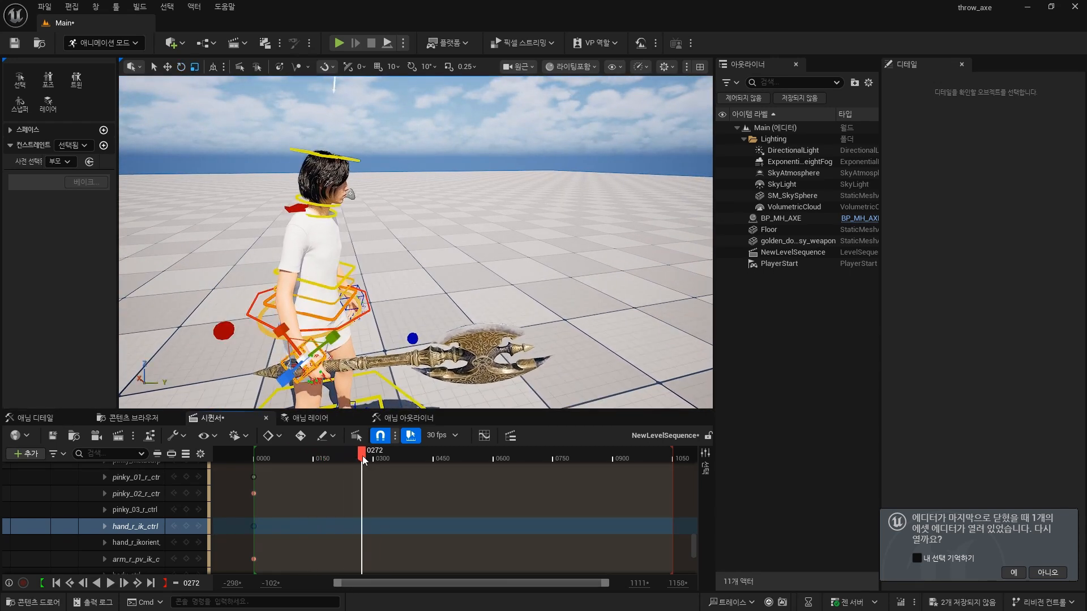
Step: Shorten the MM_Idle section to end before frame 300 and add Throw_Object_Anim to the body's animation track at frame 297
drag(363, 456, 373, 458)
scroll(425, 526, up, 8)
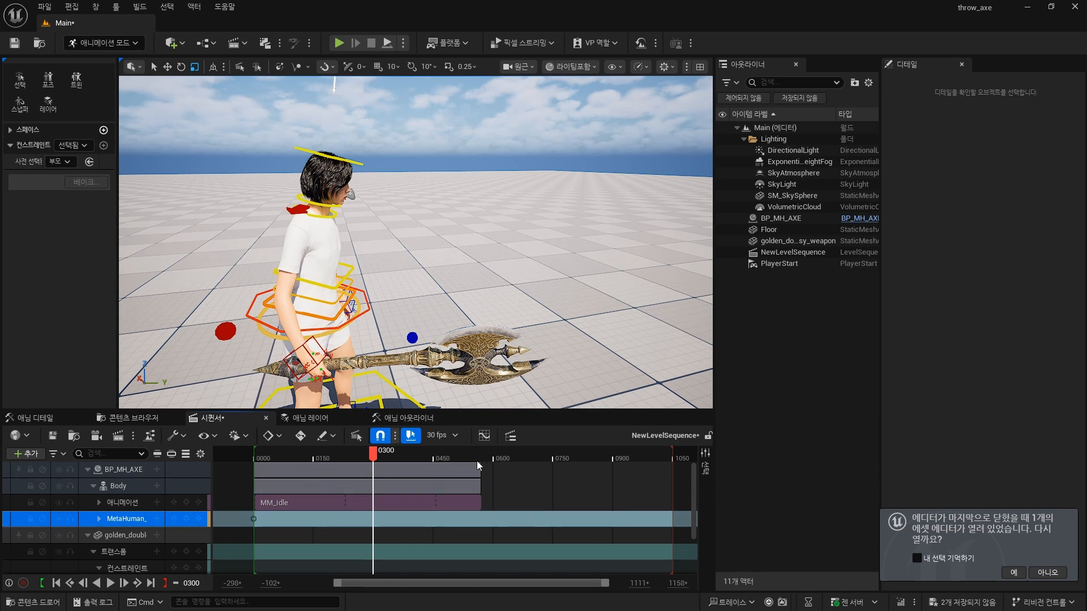
drag(480, 503, 354, 503)
click(157, 502)
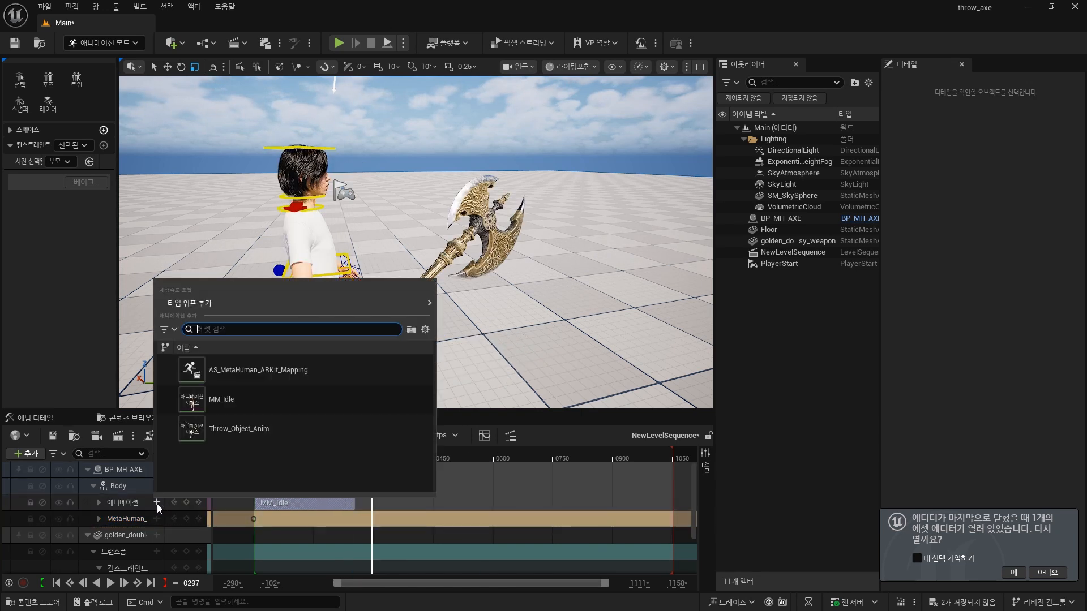
click(285, 436)
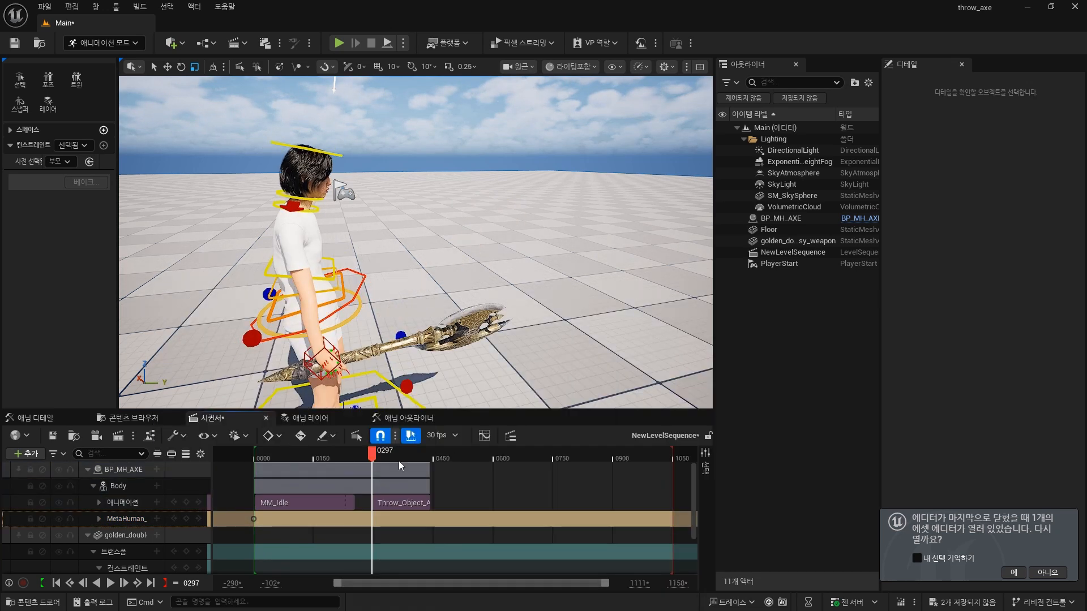
Step: Move the Throw_Object_Anim section earlier so that it overlaps and blends with the end of MM_Idle
mouse_move(376, 456)
mouse_down()
mouse_move(404, 461)
mouse_move(379, 459)
mouse_move(392, 457)
mouse_up()
right_drag(433, 340, 429, 349)
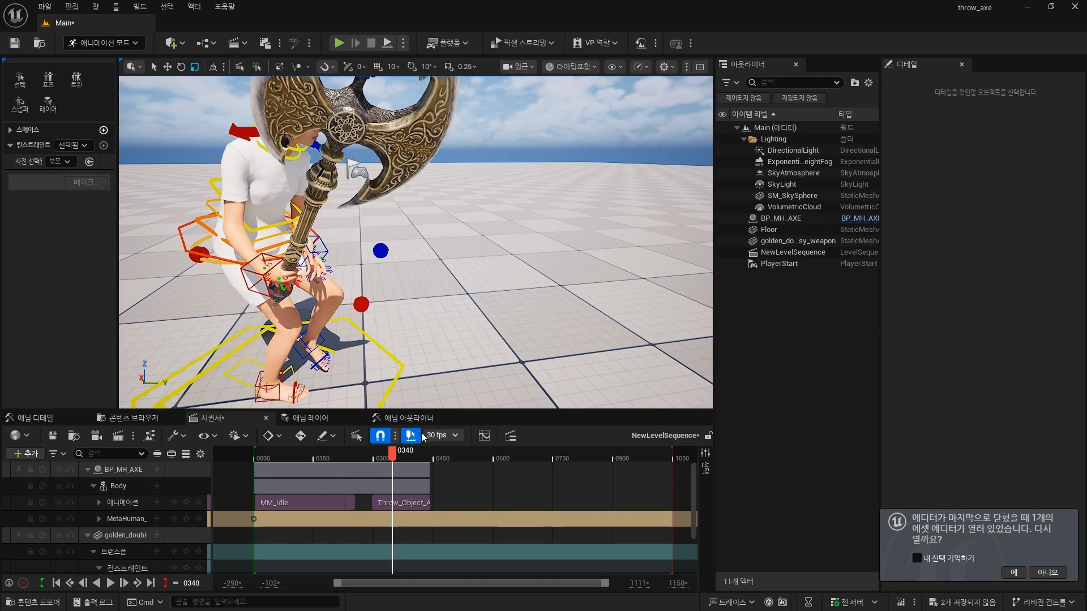
drag(392, 457, 394, 455)
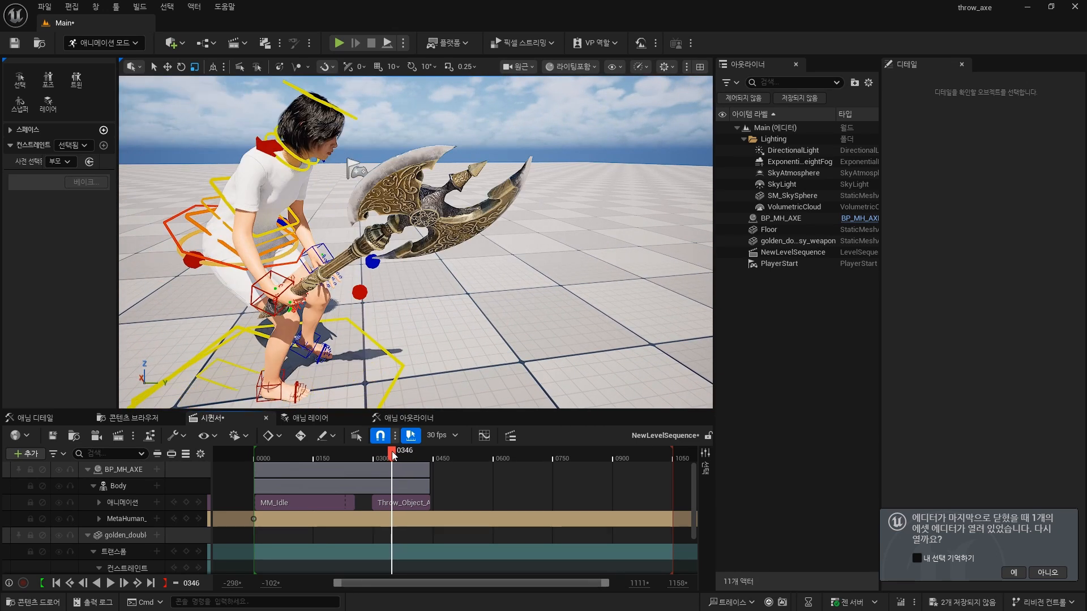
drag(375, 506, 339, 455)
key(ctrl+z)
key(space)
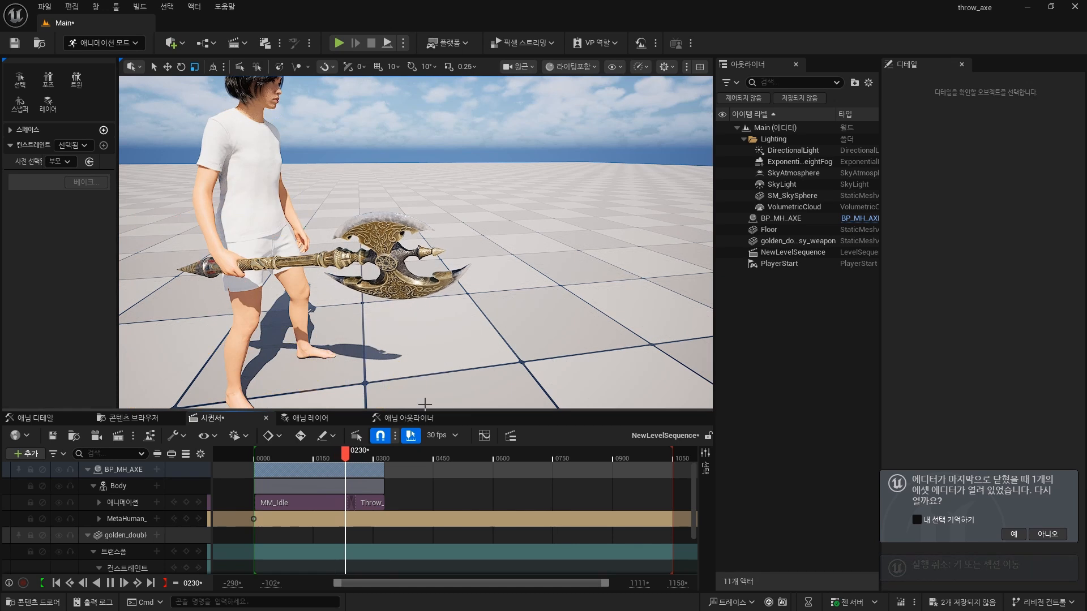
right_drag(425, 351, 425, 306)
click(343, 461)
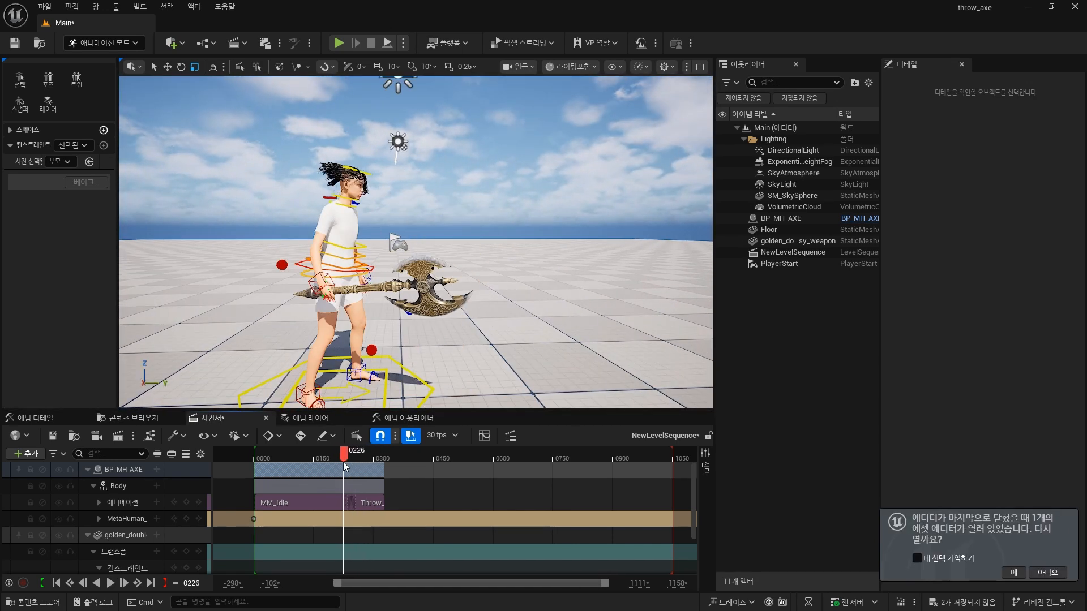
Step: Play the sequence through the blend from the idle into the throw animation
key(space)
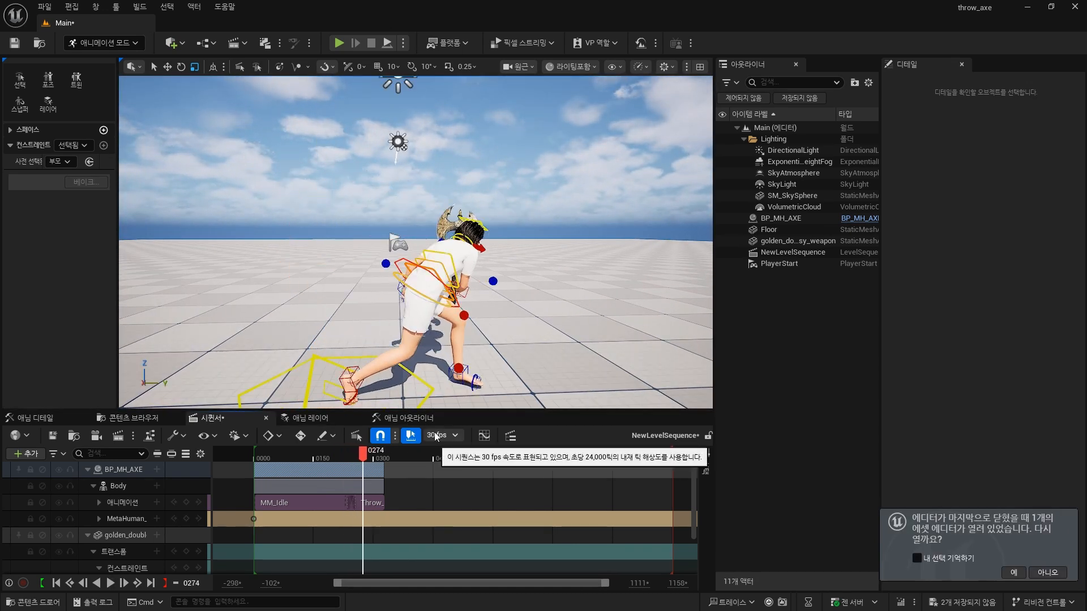
key(space)
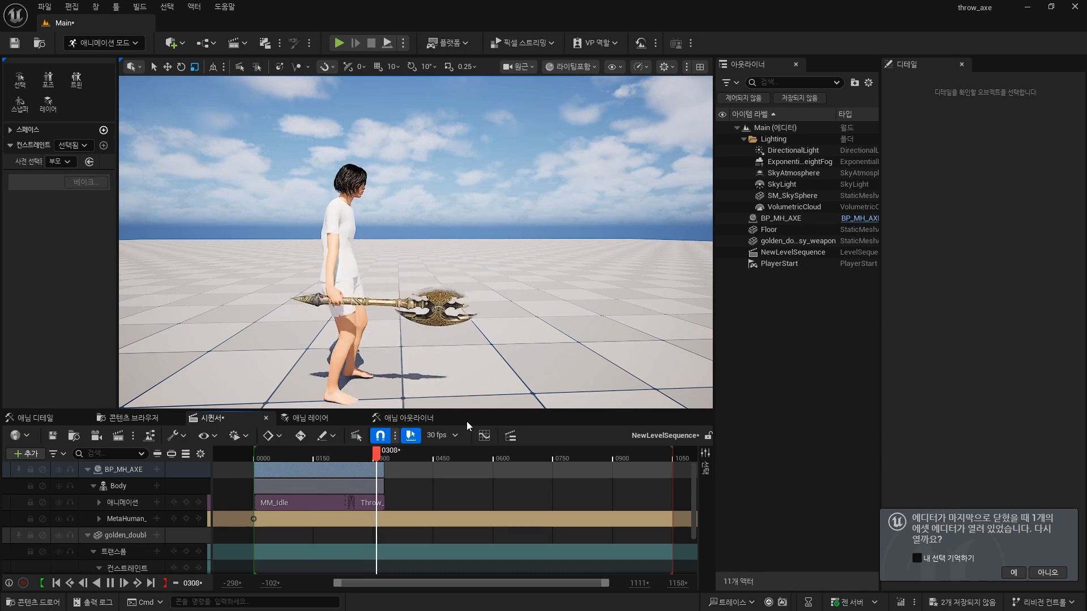
key(space)
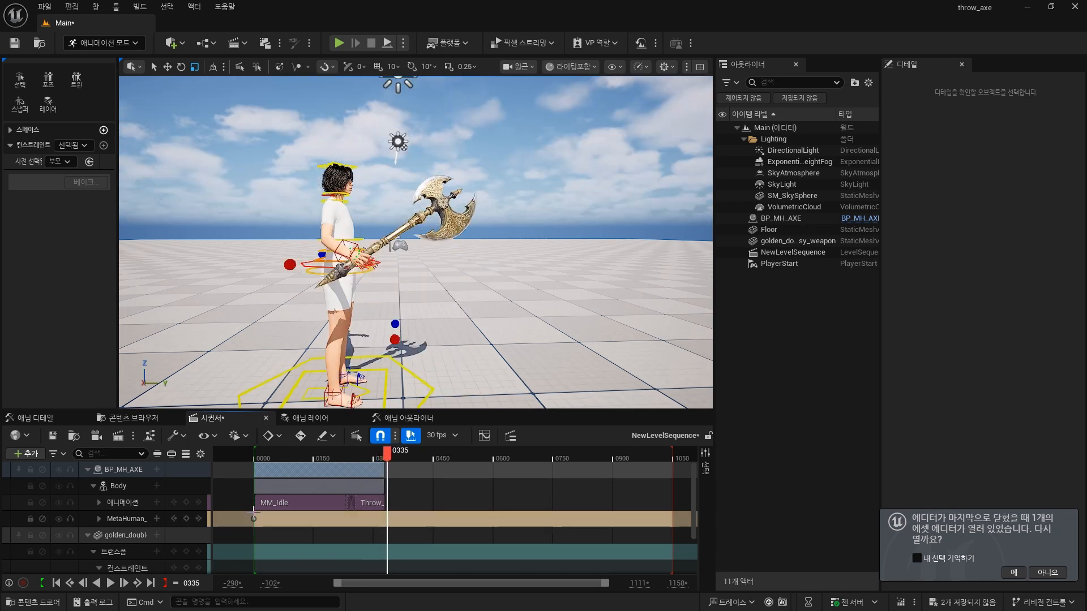
Step: At frame 255, select the axe and end its parent constraint to hand_r_ik_ctrl so the hand releases it
scroll(113, 543, down, 4)
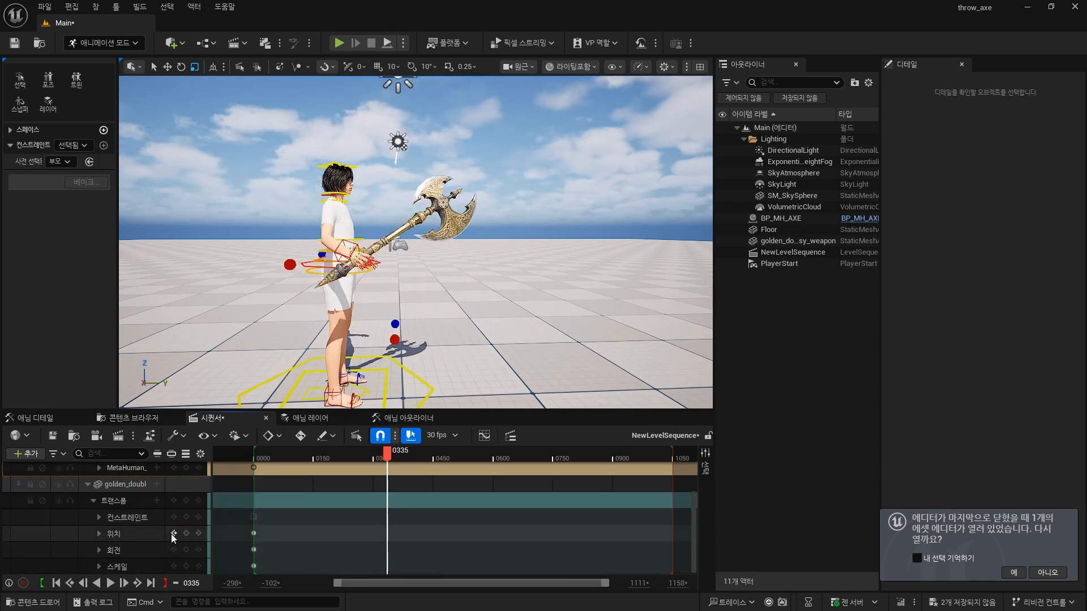
drag(387, 454, 357, 470)
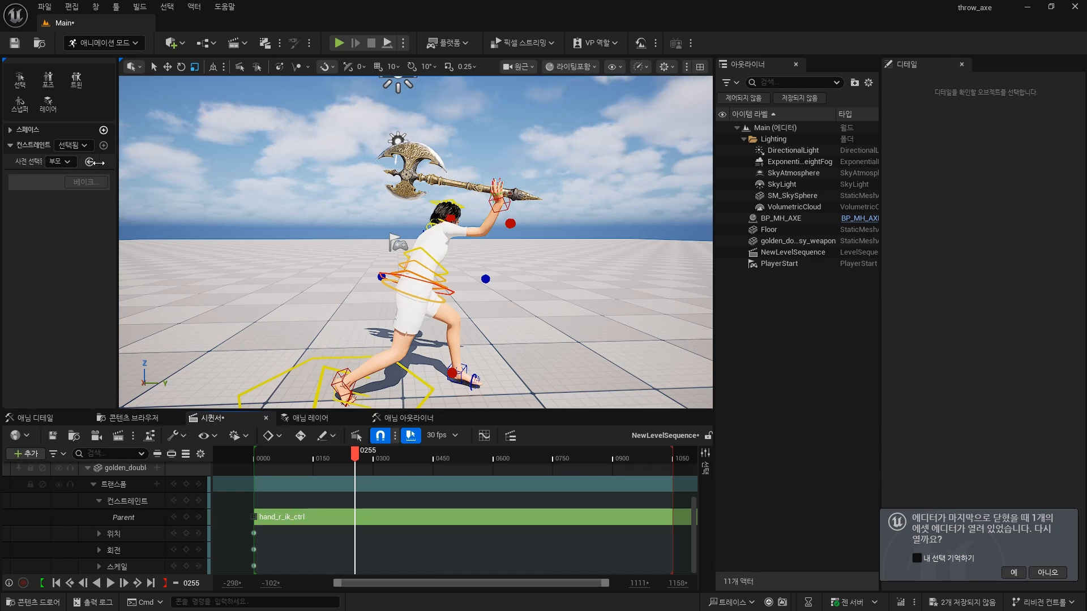
click(394, 182)
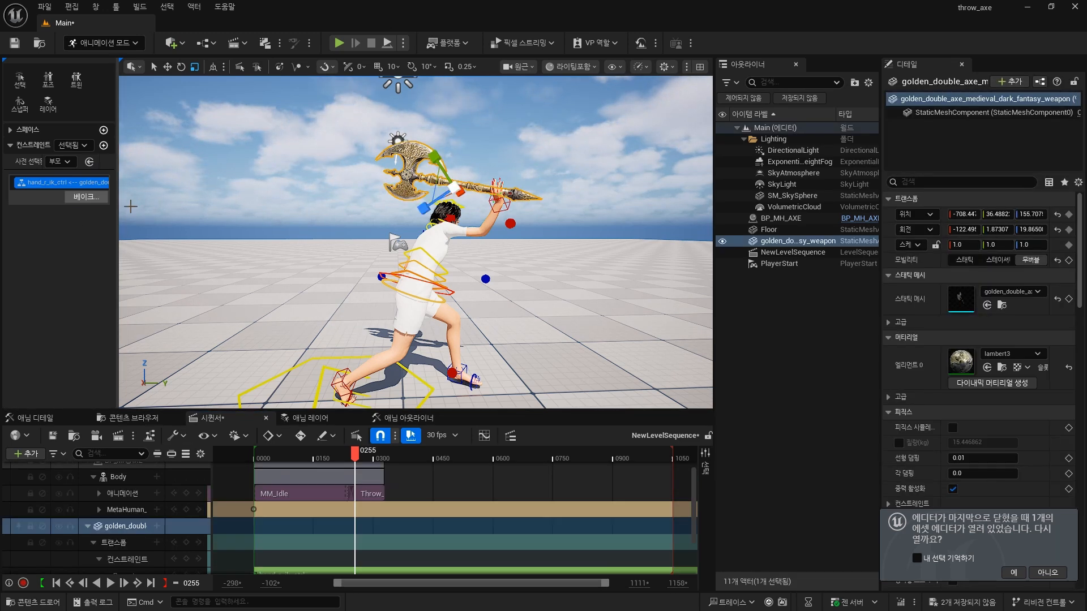
drag(117, 202, 160, 205)
click(234, 157)
drag(362, 462, 380, 504)
click(408, 480)
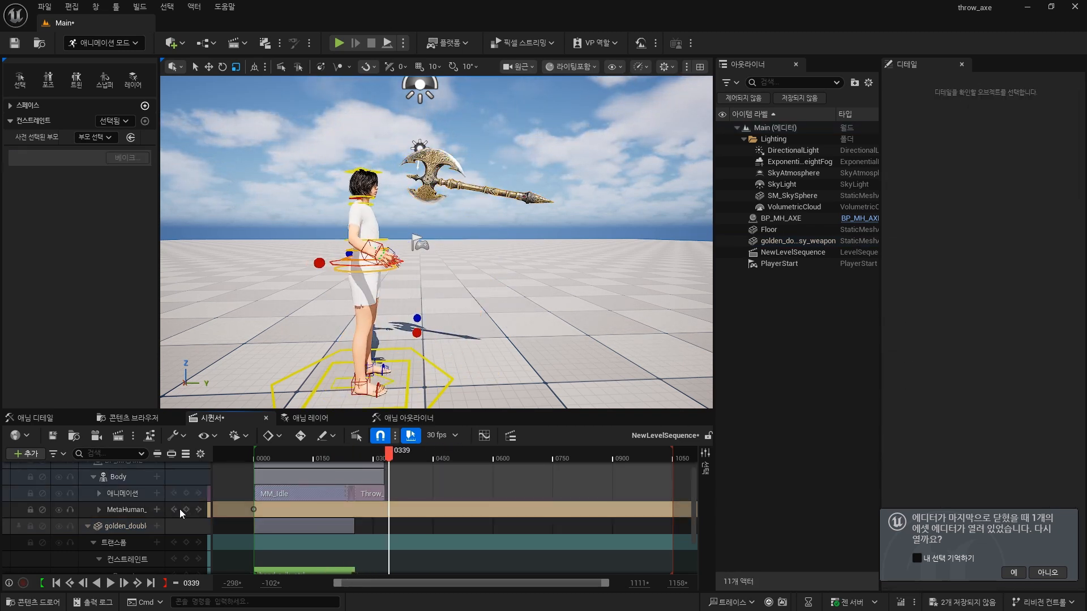
Step: Add a second MM_Idle section at frame 339 and slide it back to overlap the end of the throw
click(156, 493)
click(258, 390)
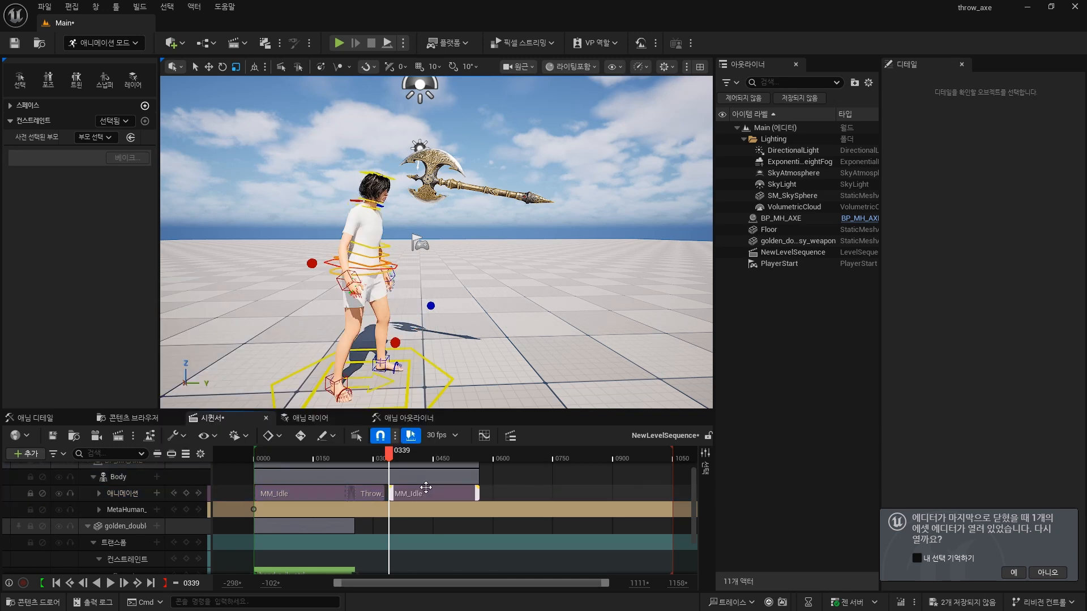
drag(427, 487, 422, 489)
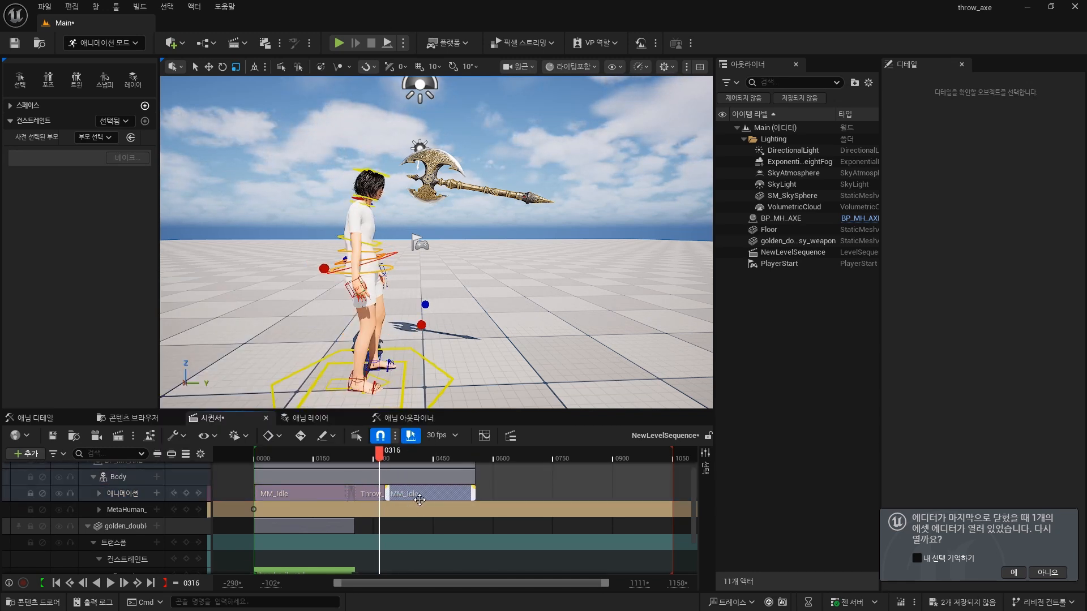
ctrl+scroll(455, 496, up, 5)
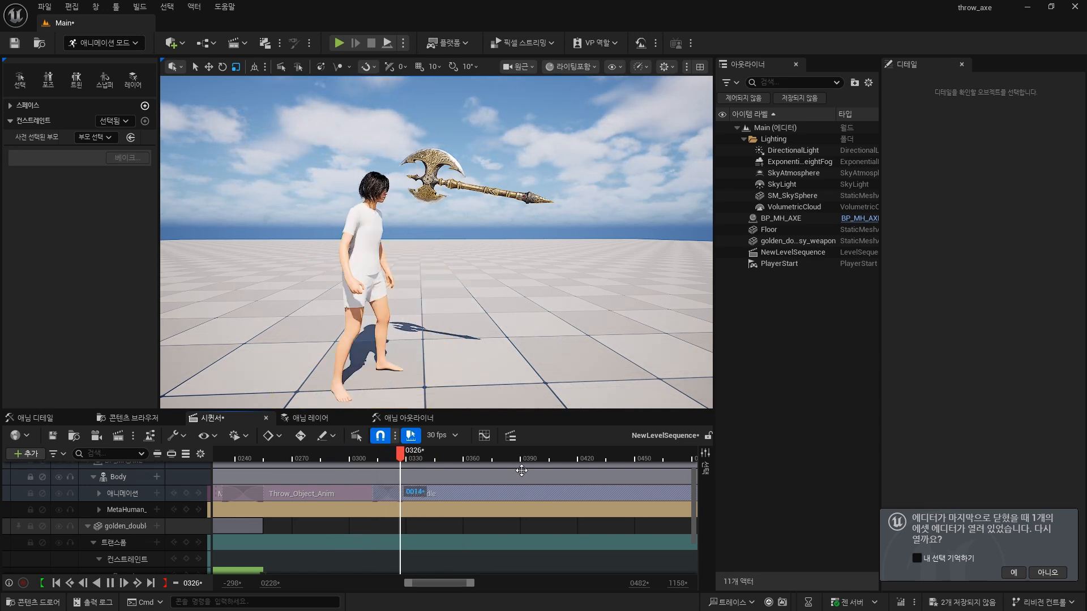
Step: Undo the last section moves and play the sequence to check the blend from throw to idle
right_drag(436, 243, 481, 226)
key(w)
key(ctrl+z)
key(ctrl+z)
click(533, 454)
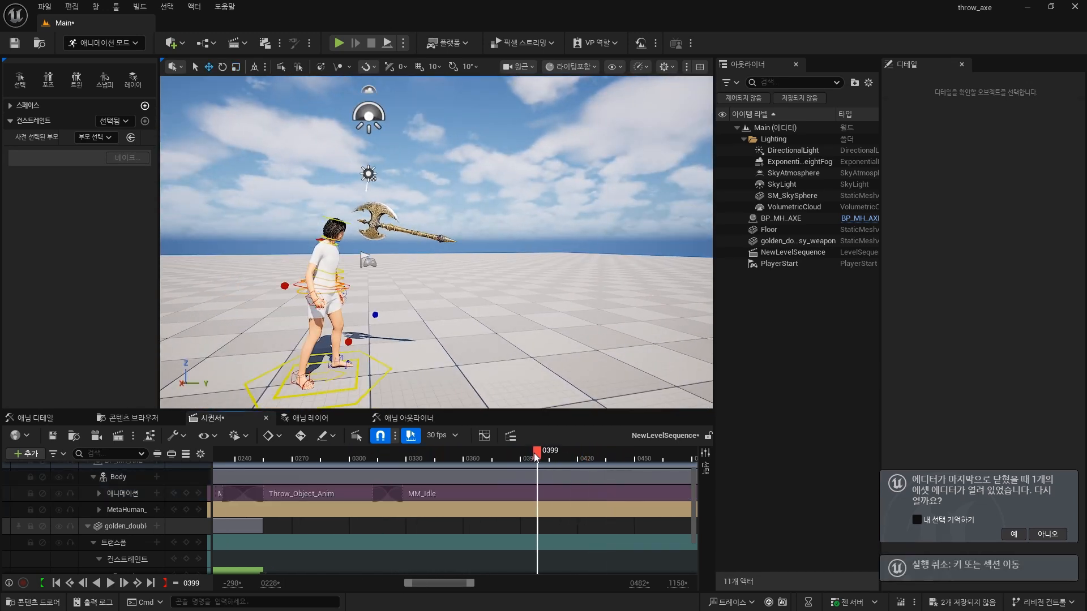
key(space)
scroll(279, 538, down, 3)
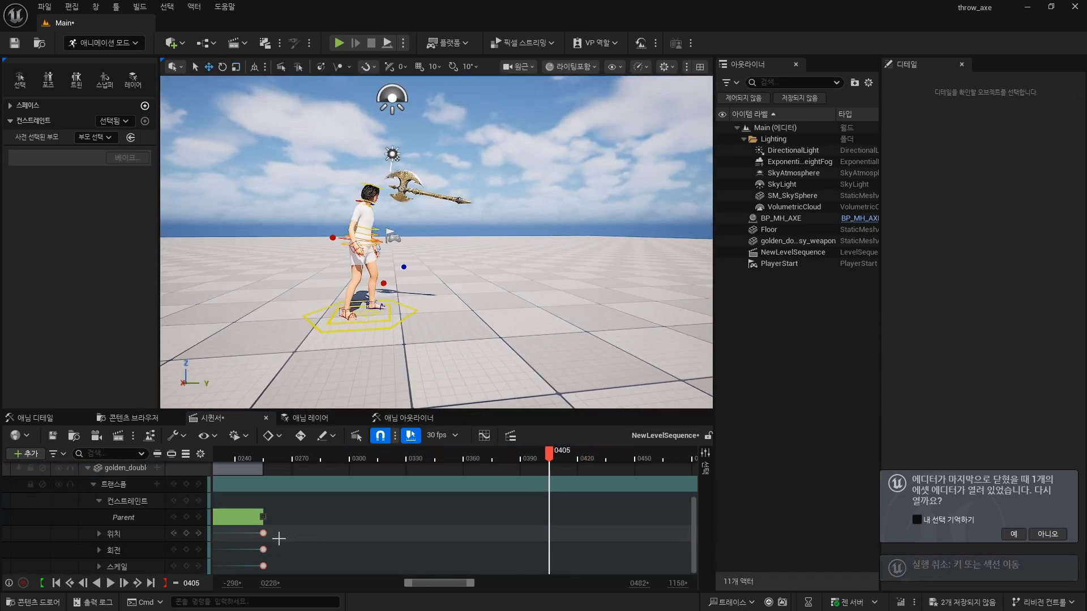
scroll(279, 538, up, 1)
Step: Select the axe track, go to frame 339, move the axe far forward along Y and key its transform
click(92, 502)
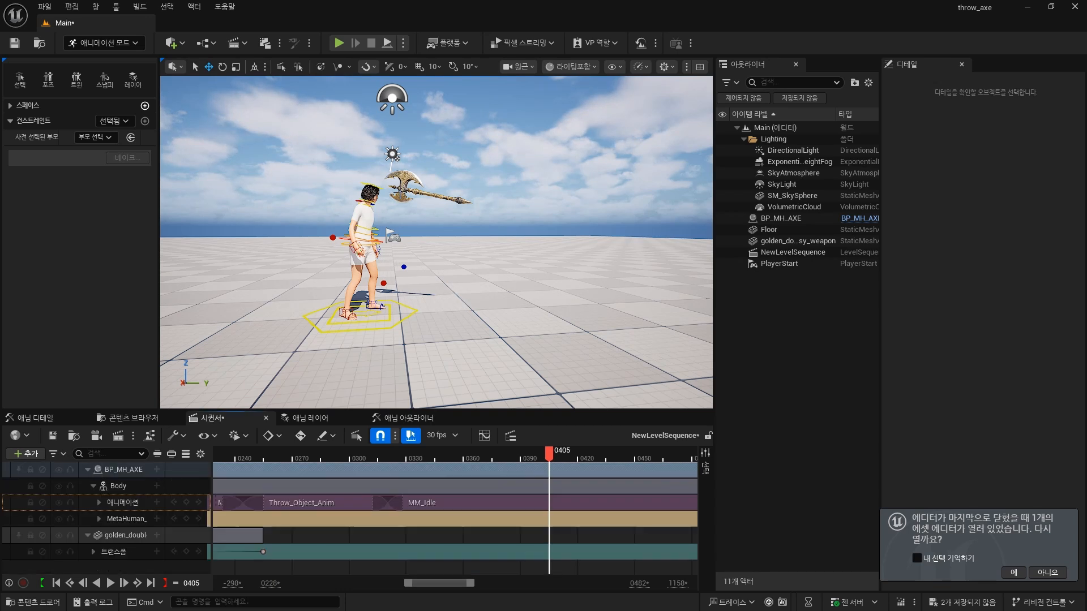
click(120, 534)
drag(277, 456, 423, 457)
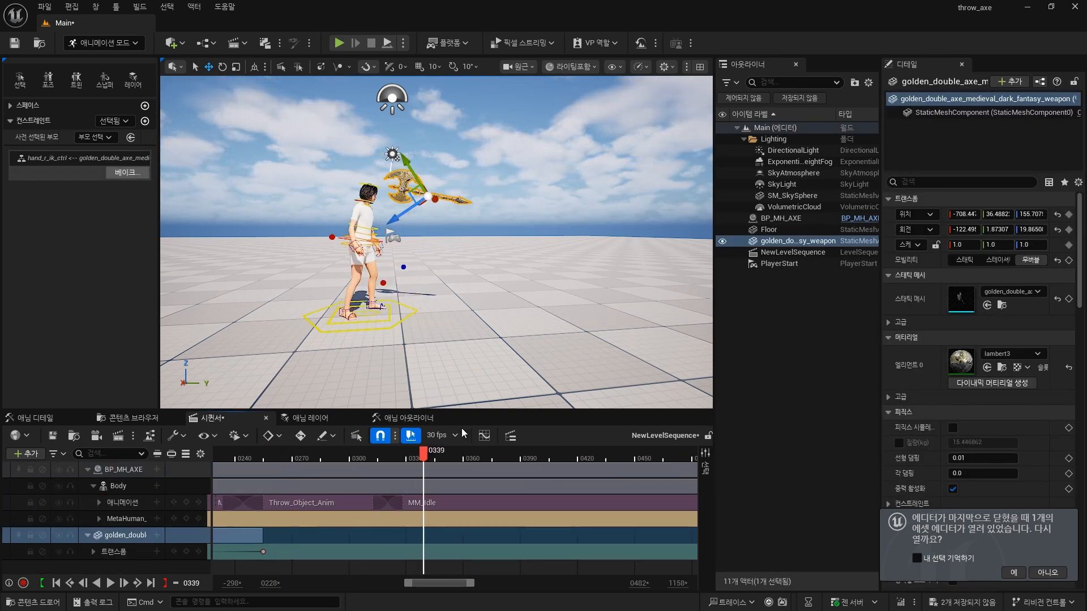
drag(347, 216, 606, 217)
click(186, 551)
Step: Set the axe's transform keys at frames 255 and 339 to linear interpolation and expand its transform channels
drag(264, 457, 289, 457)
right_drag(272, 551, 383, 557)
drag(420, 454, 357, 461)
click(93, 552)
scroll(138, 552, down, 2)
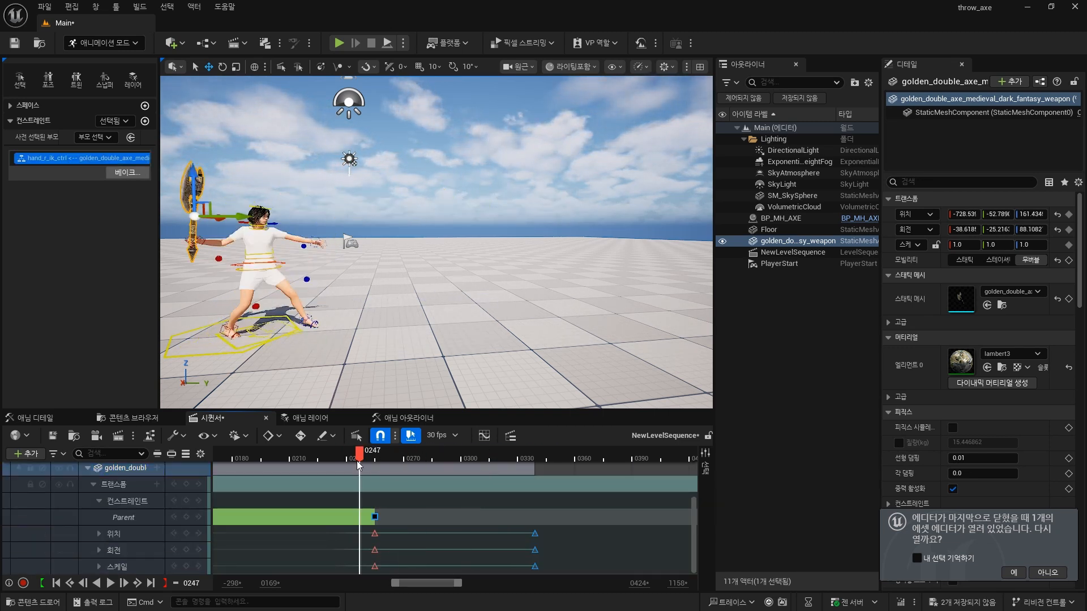
Step: Play the throw with the control overlays hidden and scrub through the axe's flight to judge its speed
key(space)
key(g)
drag(541, 340, 546, 384)
middle_drag(546, 385, 566, 388)
drag(595, 460, 556, 459)
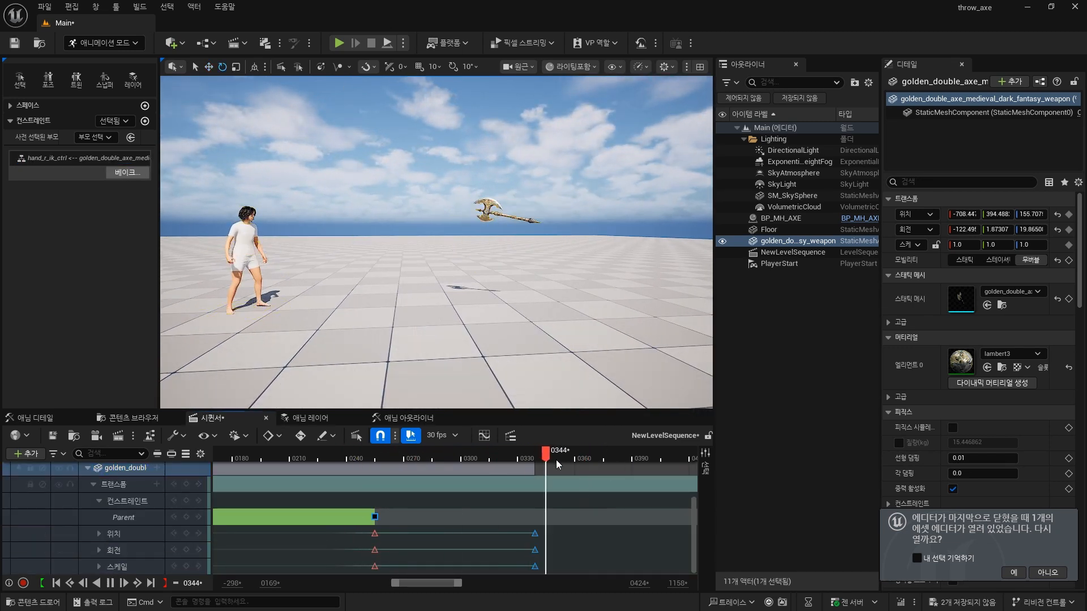
Step: Move the axe's final transform keys earlier to about frame 285 to speed up the flight, and replay the throw
key(e)
drag(559, 572, 483, 530)
middle_drag(481, 535, 378, 536)
click(377, 456)
key(g)
key(space)
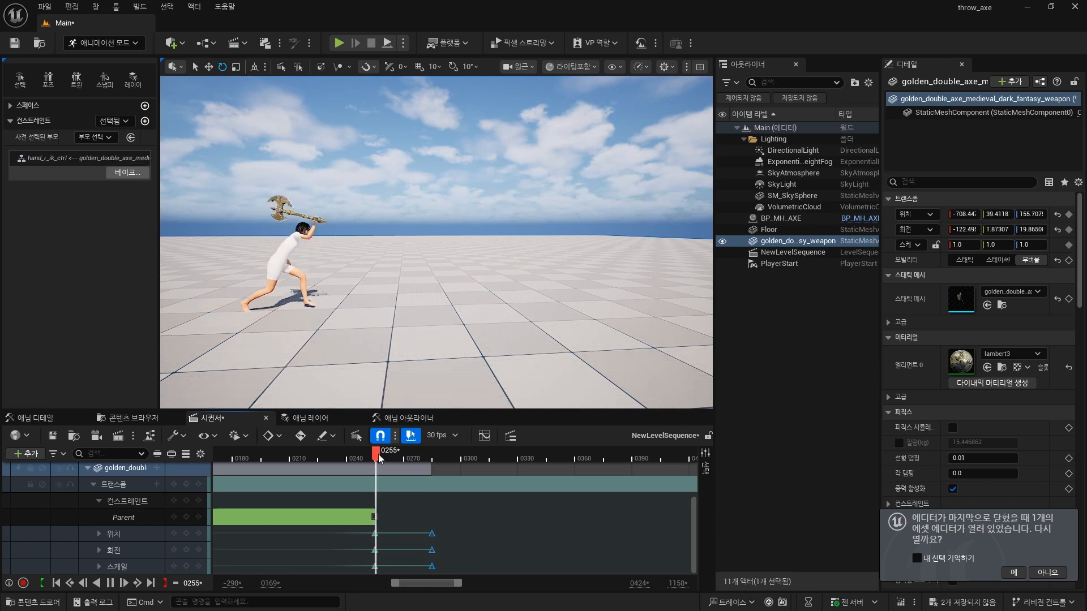
Step: Move the axe's final transform keys earlier to frame 273 and replay the throw
key(space)
key(g)
mouse_move(423, 534)
mouse_down()
mouse_move(434, 555)
mouse_move(412, 504)
mouse_move(409, 535)
mouse_up()
key(ctrl+z)
click(368, 457)
key(space)
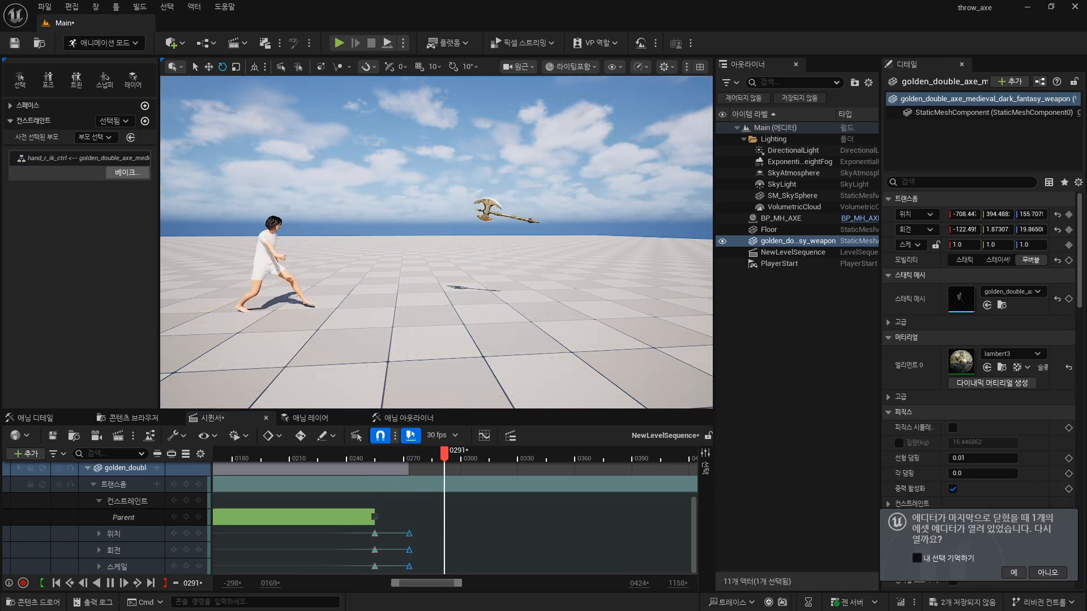
Step: At the frame 273 key, move the axe farther forward along Y to about 803 and replay the throw
right_drag(436, 242, 469, 242)
scroll(485, 499, up, 3)
key(g)
key(w)
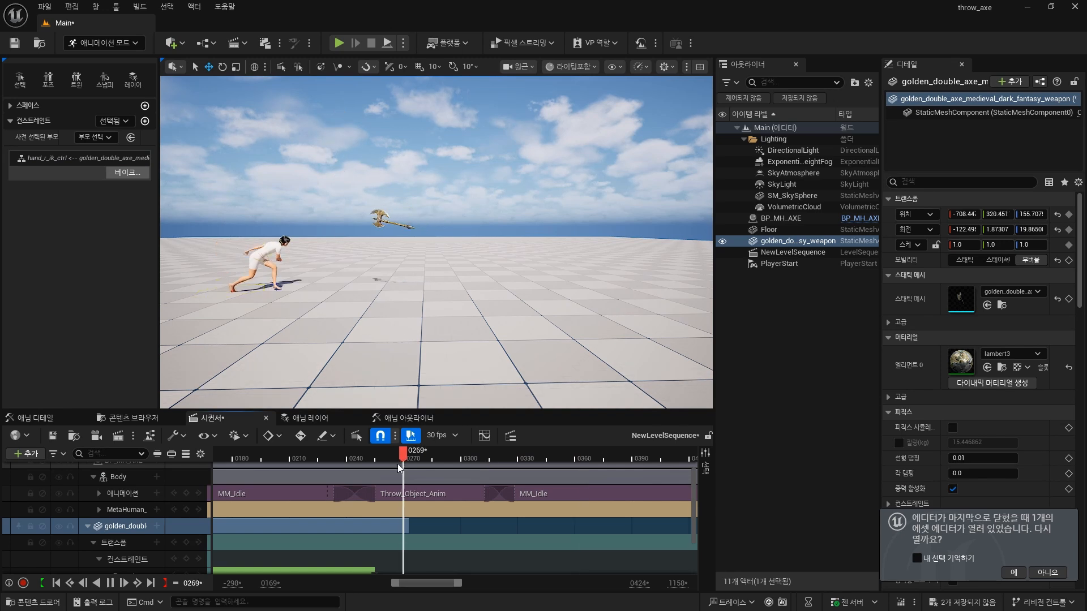
scroll(424, 509, down, 3)
key(space)
click(410, 534)
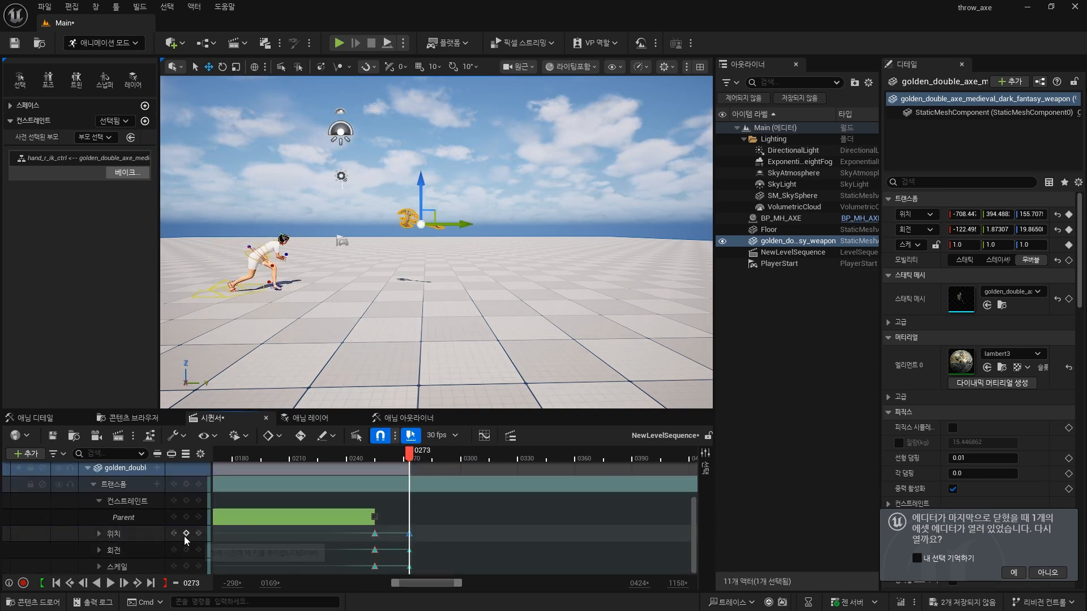
drag(594, 228, 628, 229)
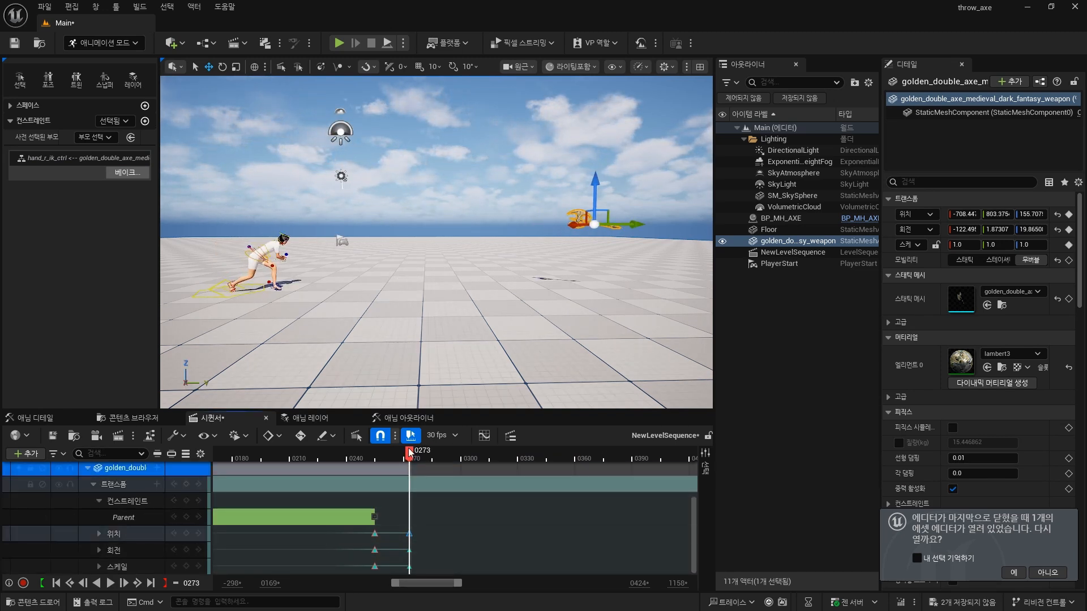
click(366, 455)
key(space)
key(space)
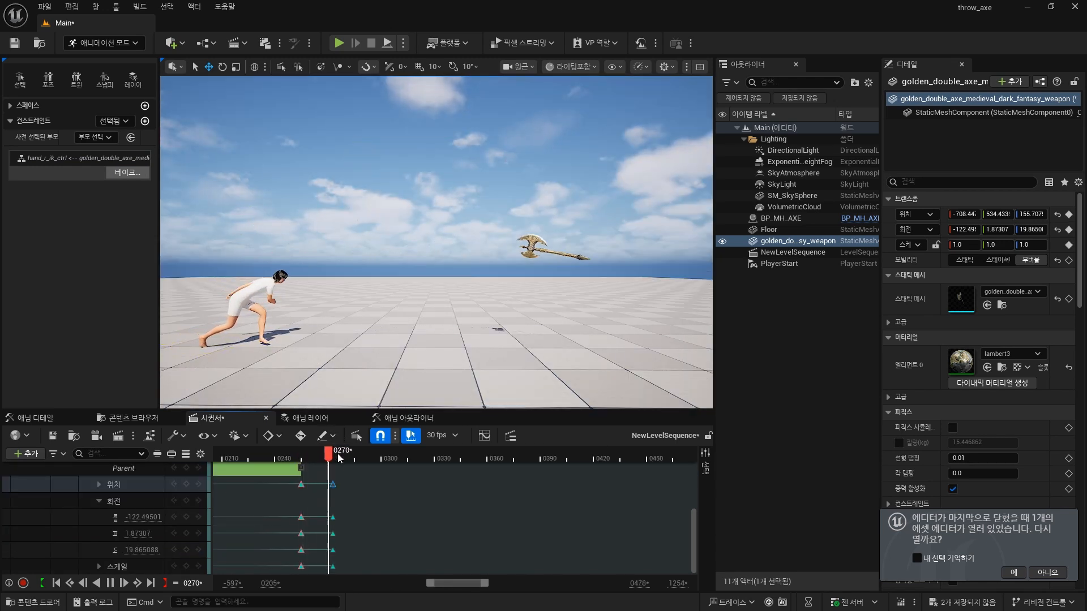
Step: Set the axe's X rotation to 359 at the frame 273 key and replay the throw to check the spin
click(334, 485)
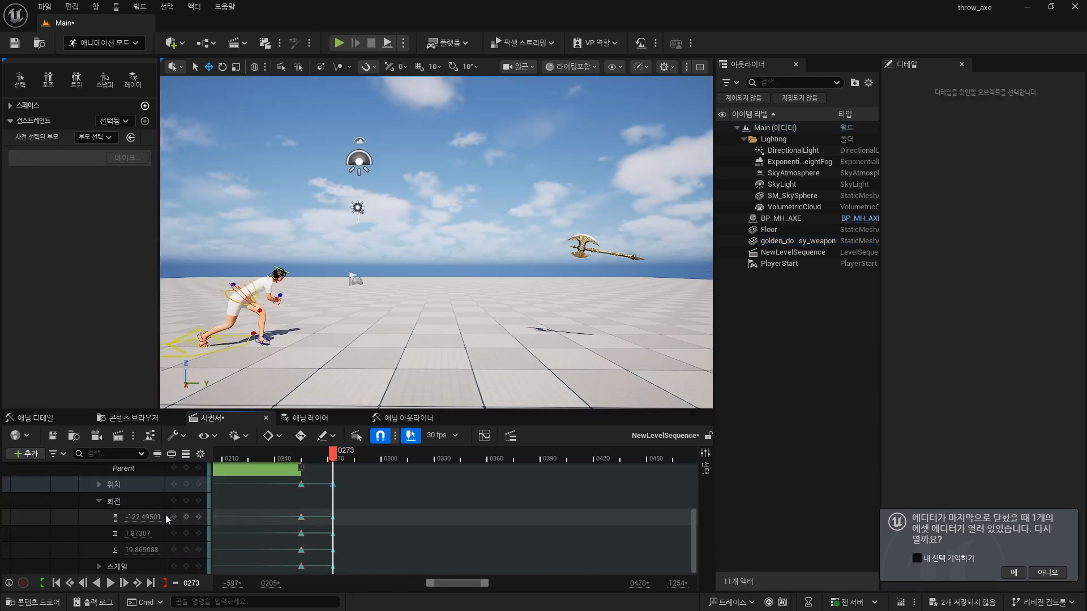
click(332, 517)
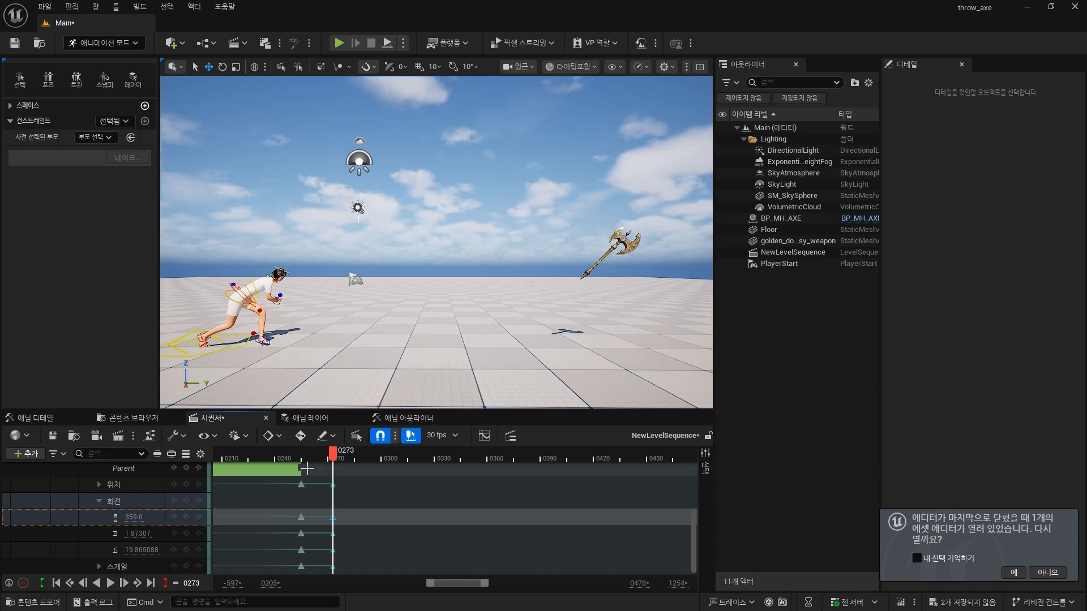
drag(337, 458, 291, 459)
key(space)
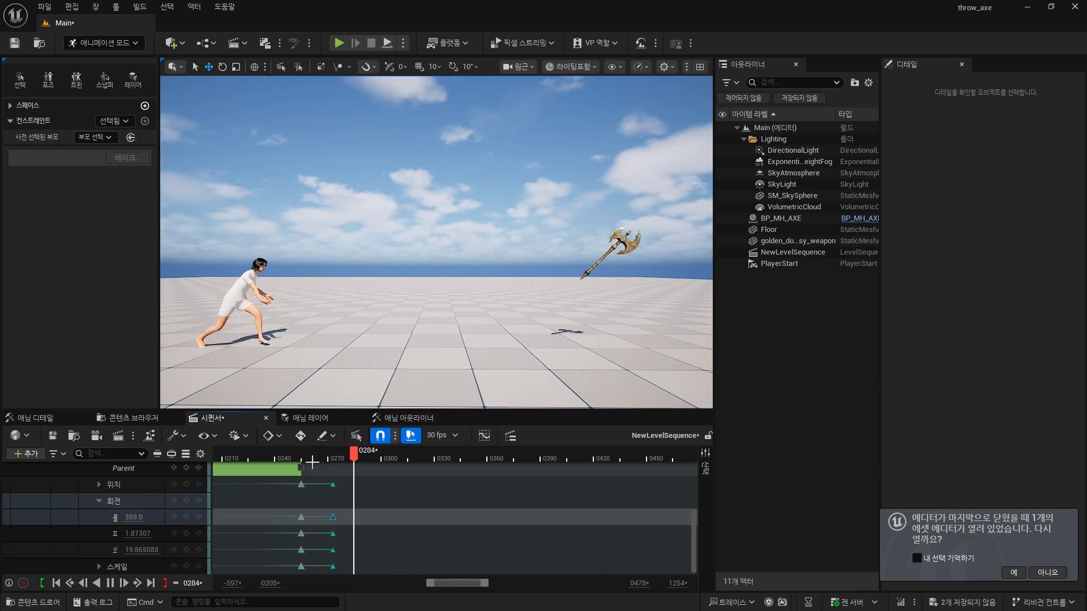